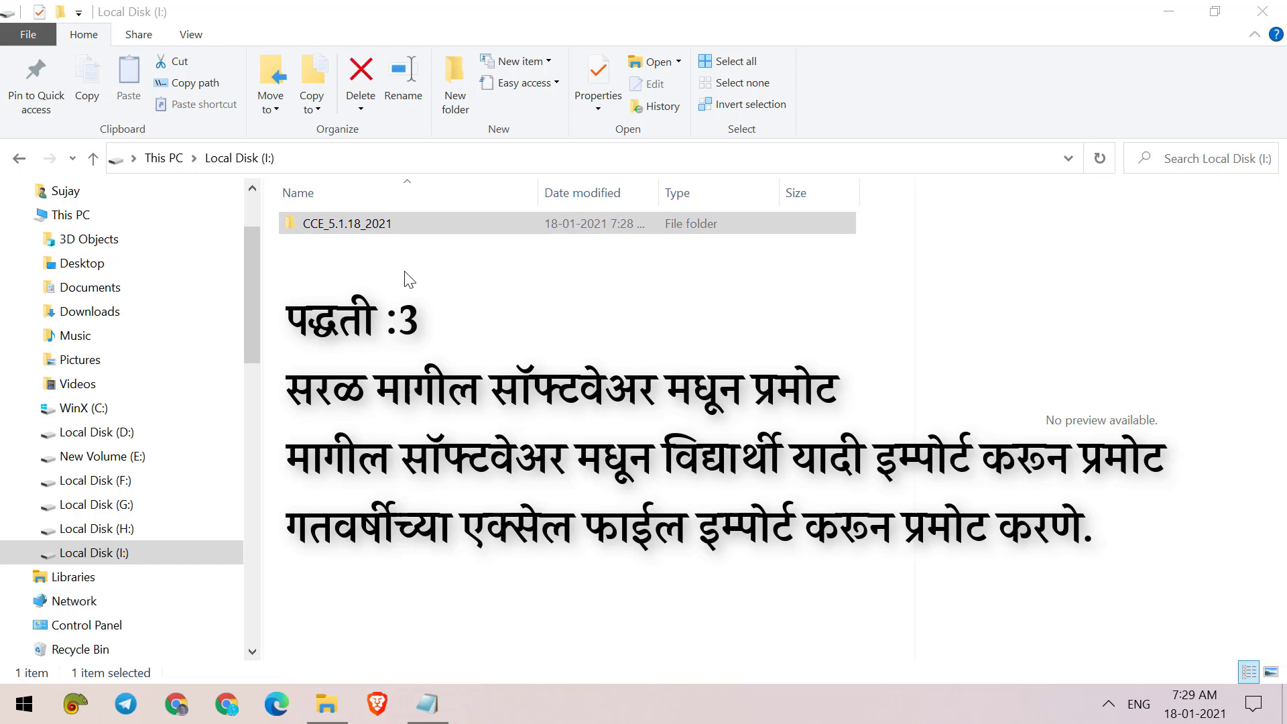
Open CCE_5.1.18_Application from the CCE_5.1.18_2021 folder, allow it past the security notice, and log in with the saved credentials.
double_click(408, 226)
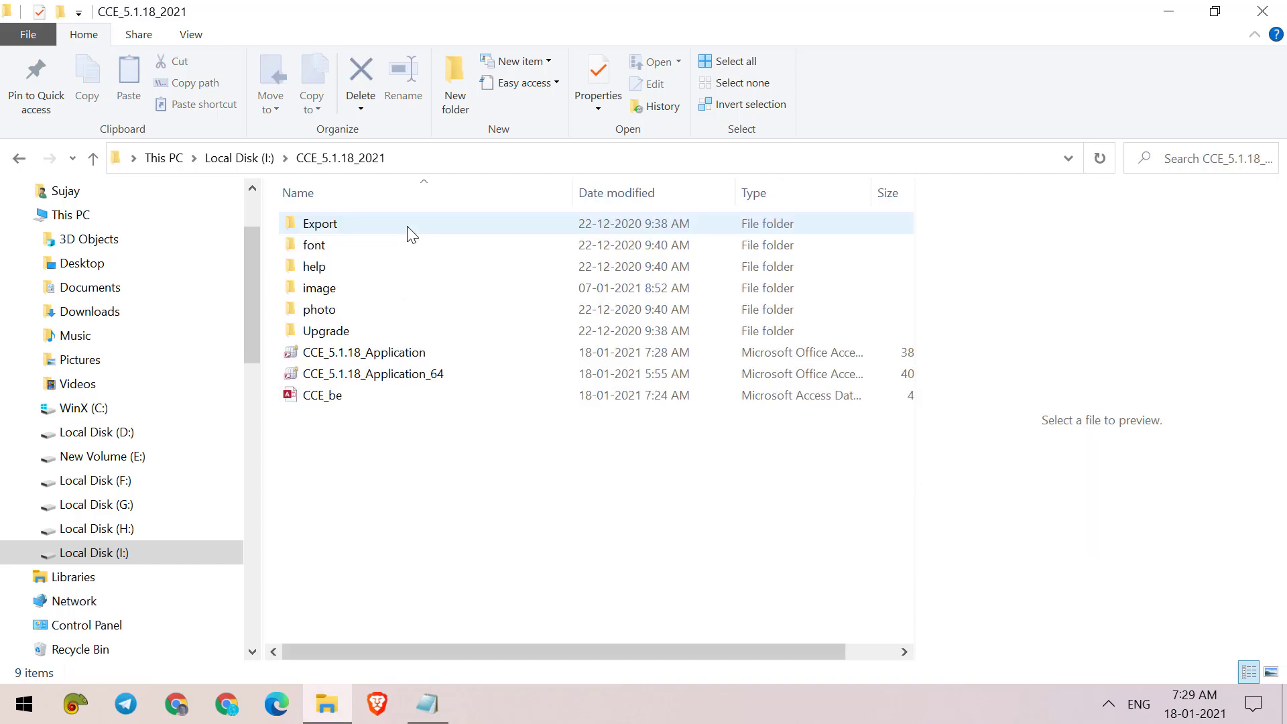
click(346, 400)
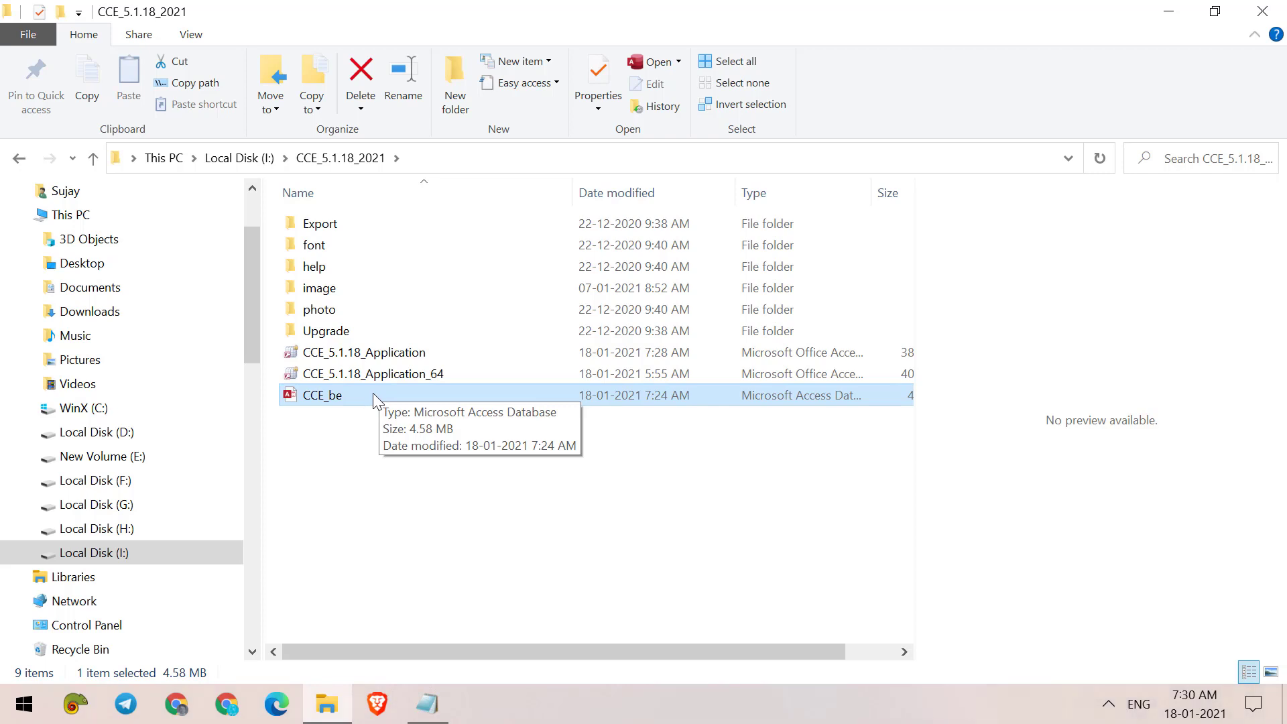
click(411, 352)
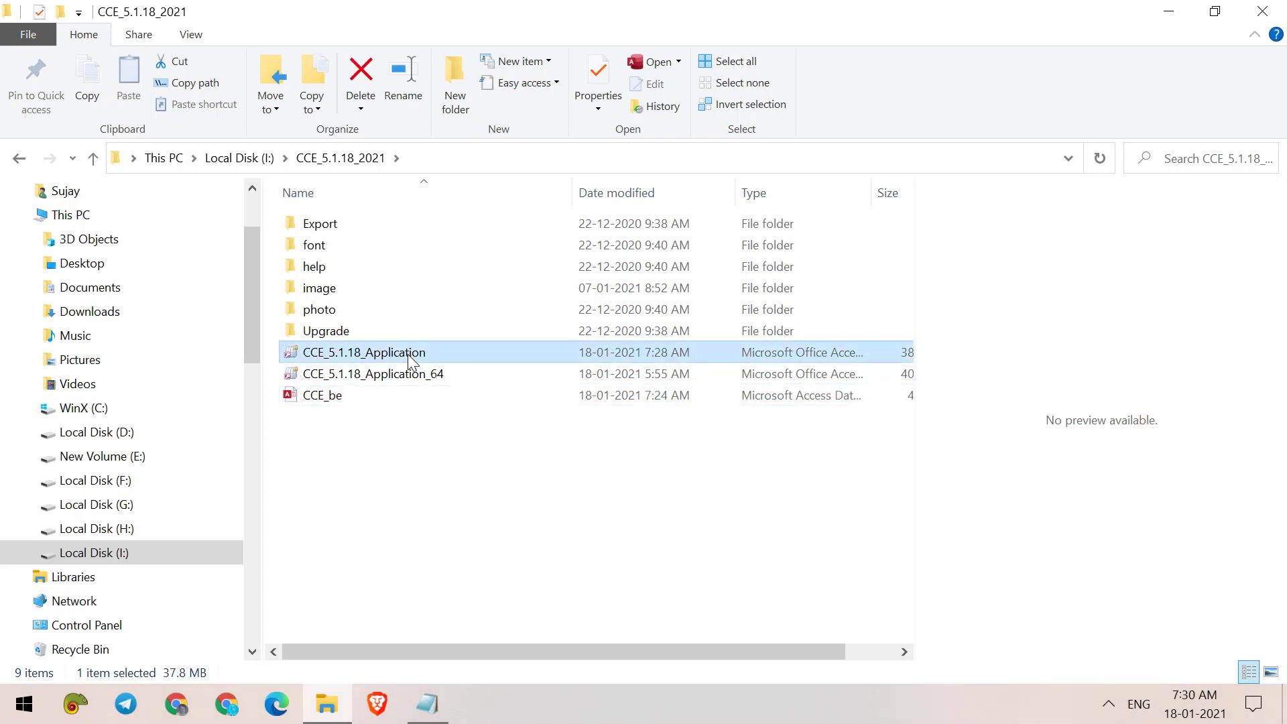
click(412, 374)
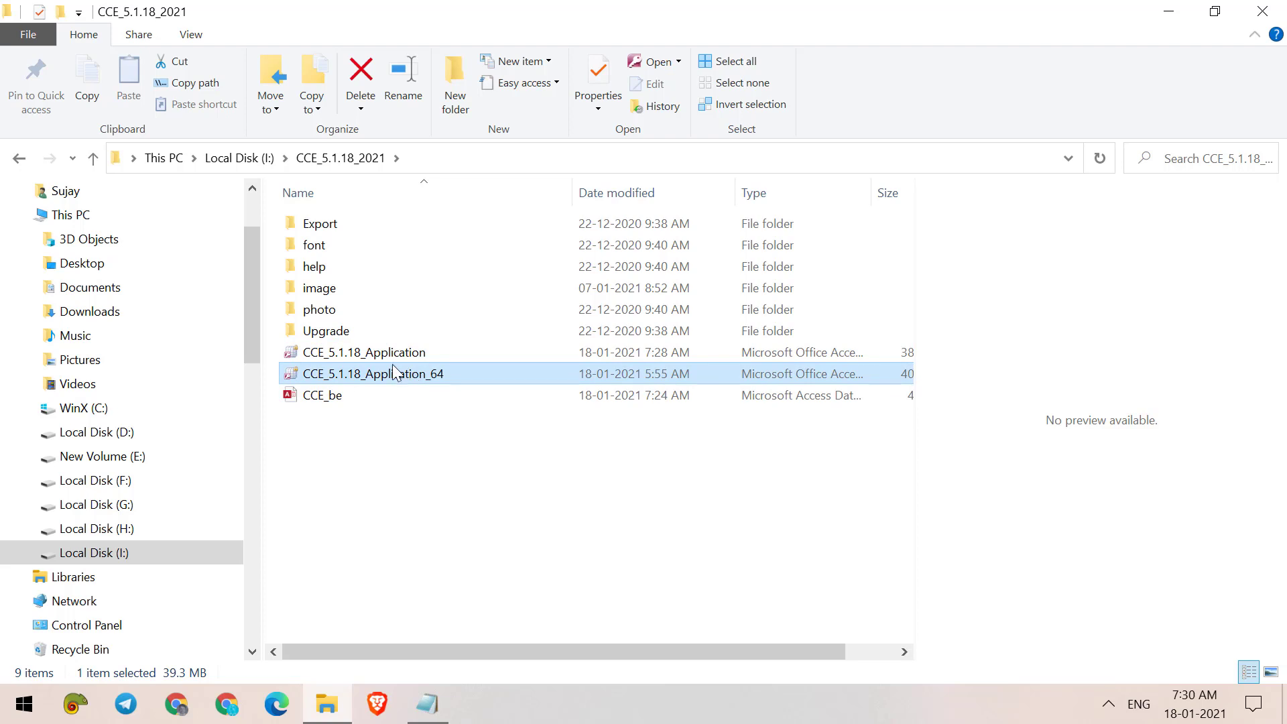
click(416, 354)
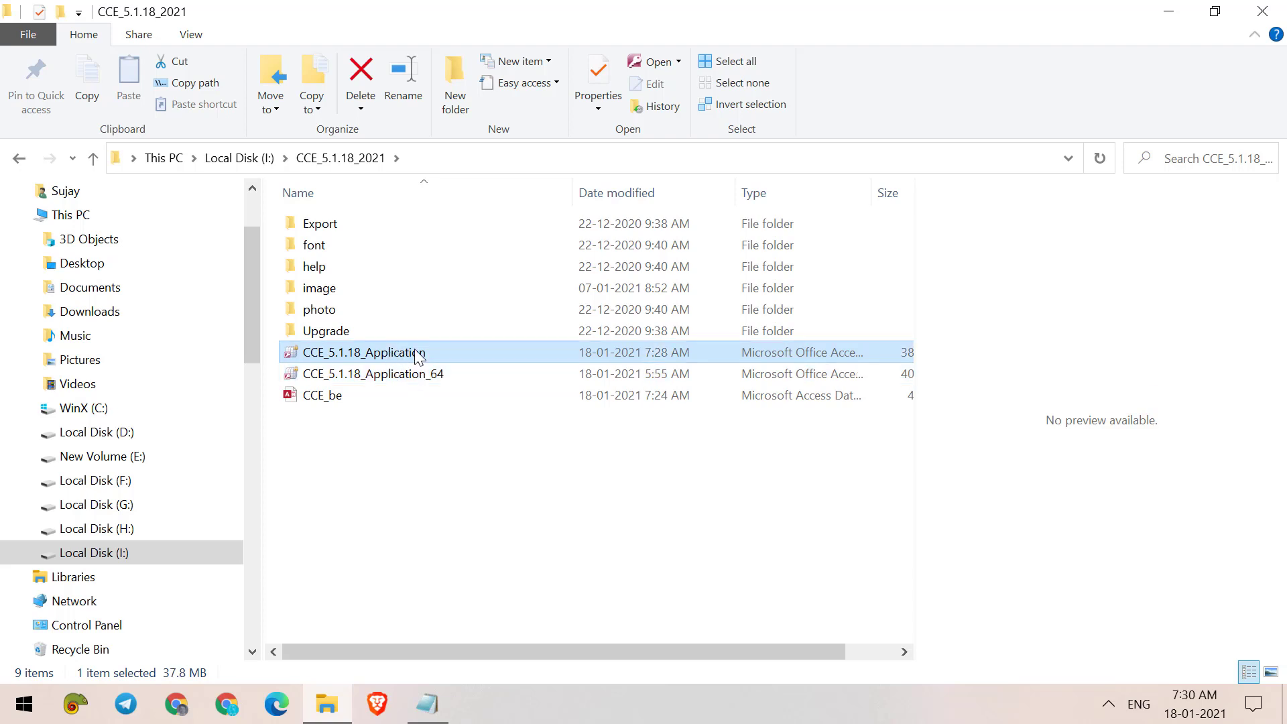
double_click(416, 354)
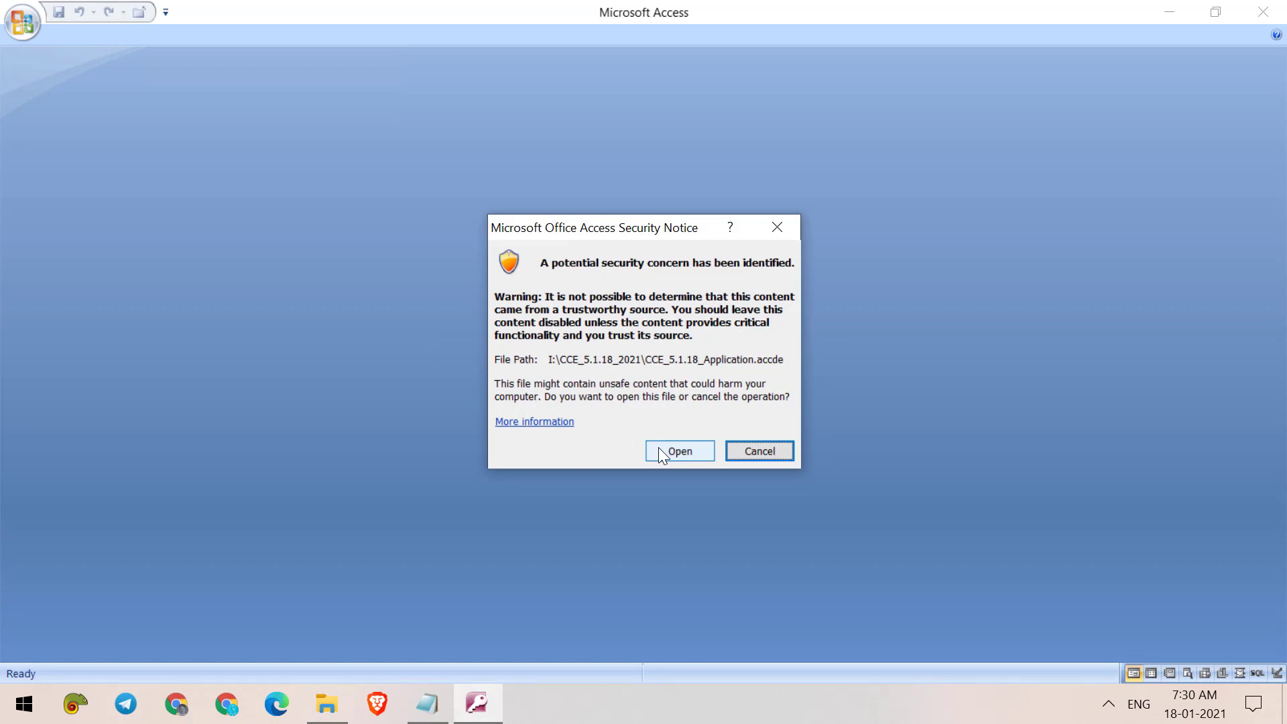
click(658, 448)
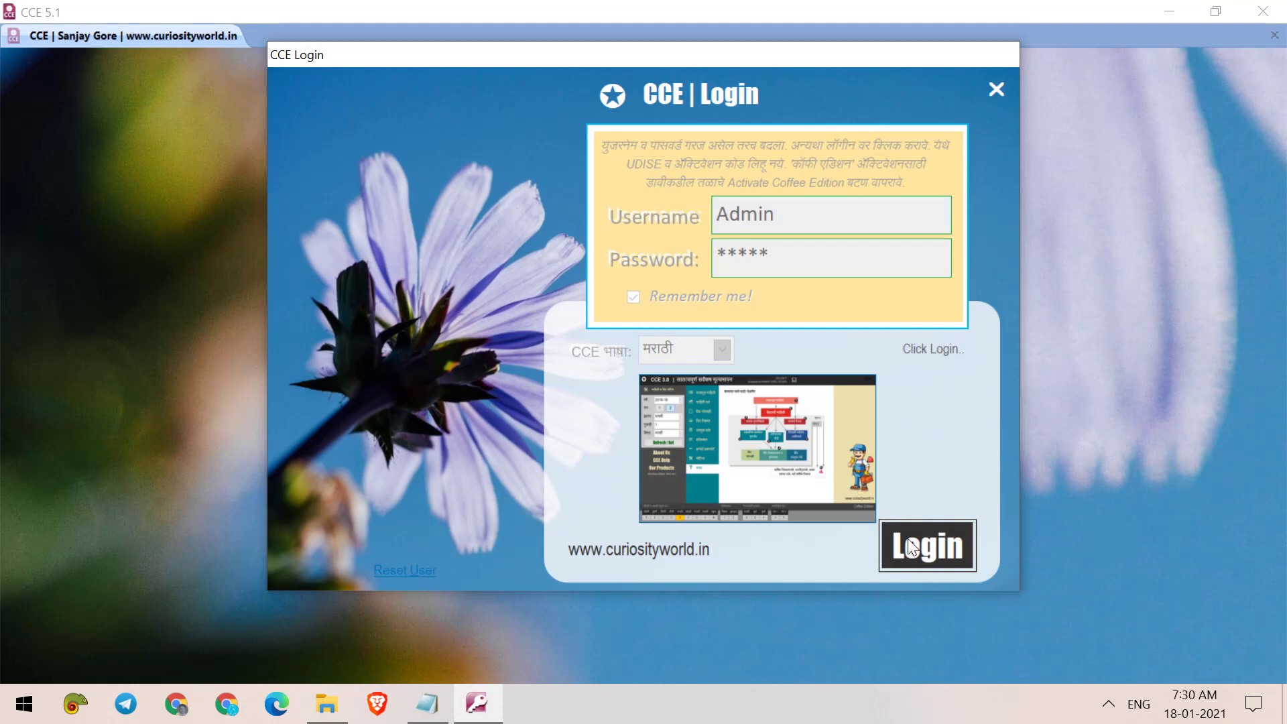
click(912, 546)
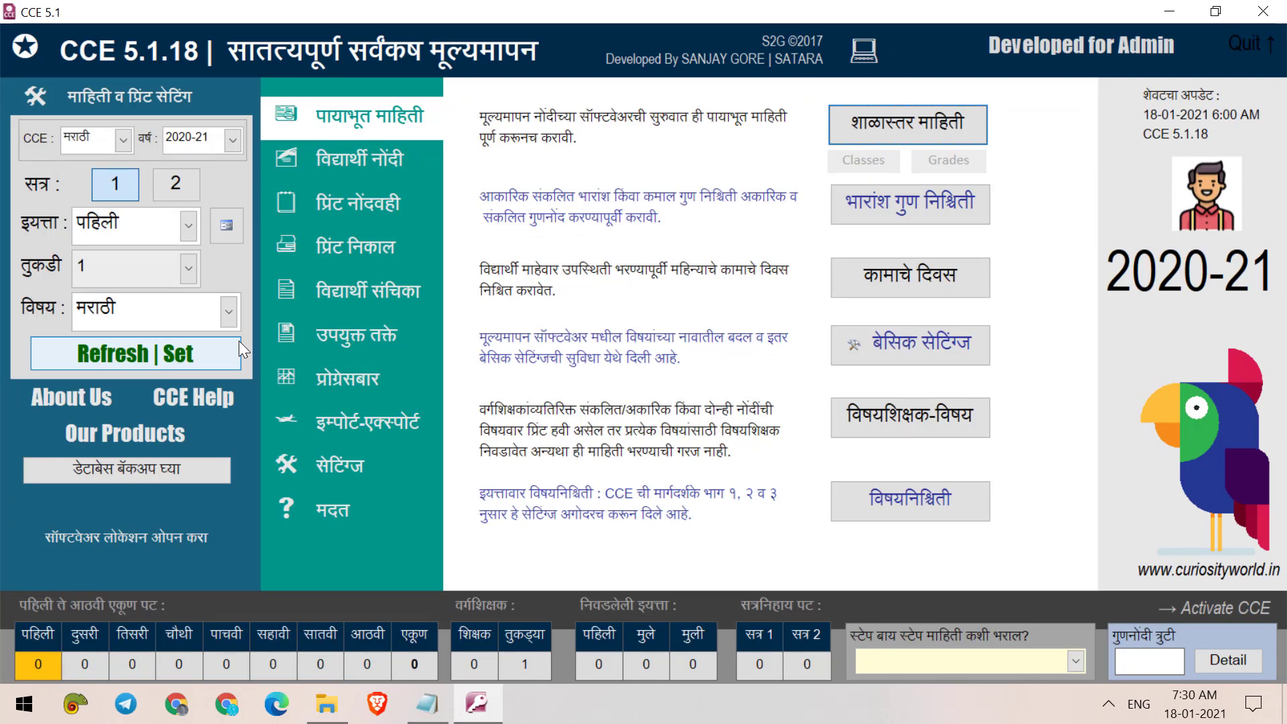
Open the class promotion data form (वर्गोन्नती डेटा फॉर्म) and load the old database G:\CCE_APR_20\CCE_4.4\CCE_4.4.accdb.
click(360, 420)
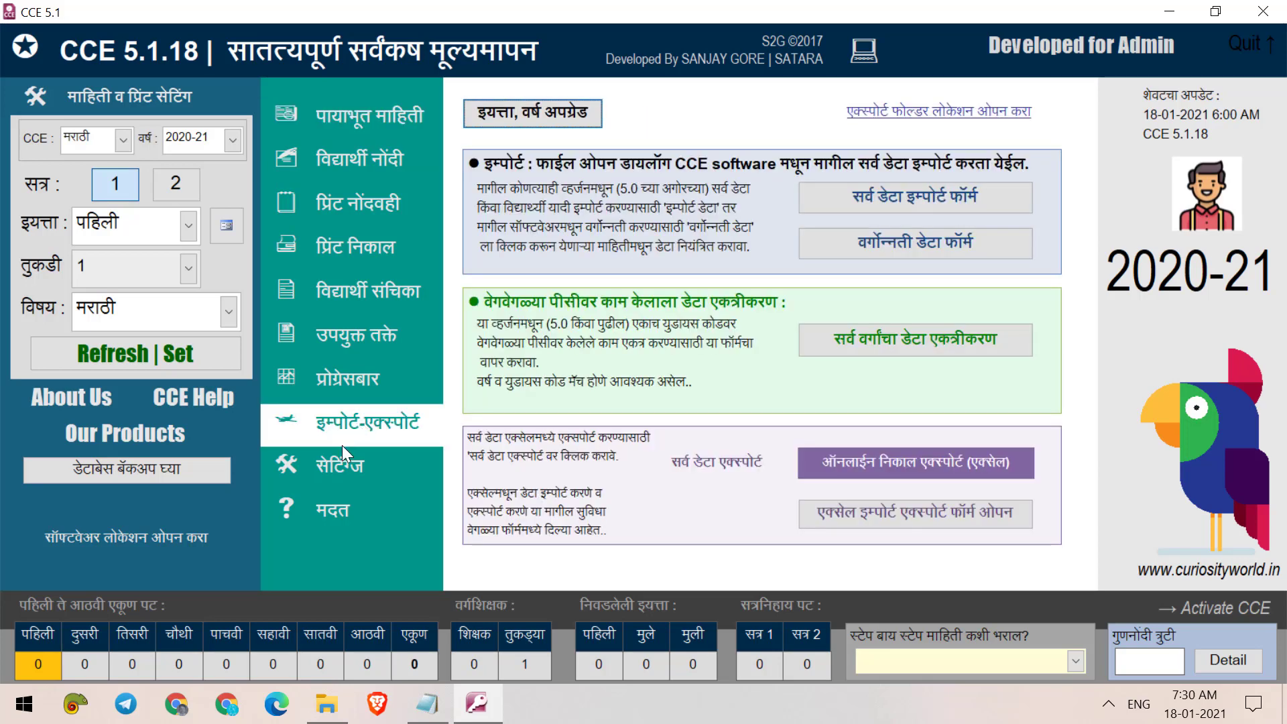
click(831, 246)
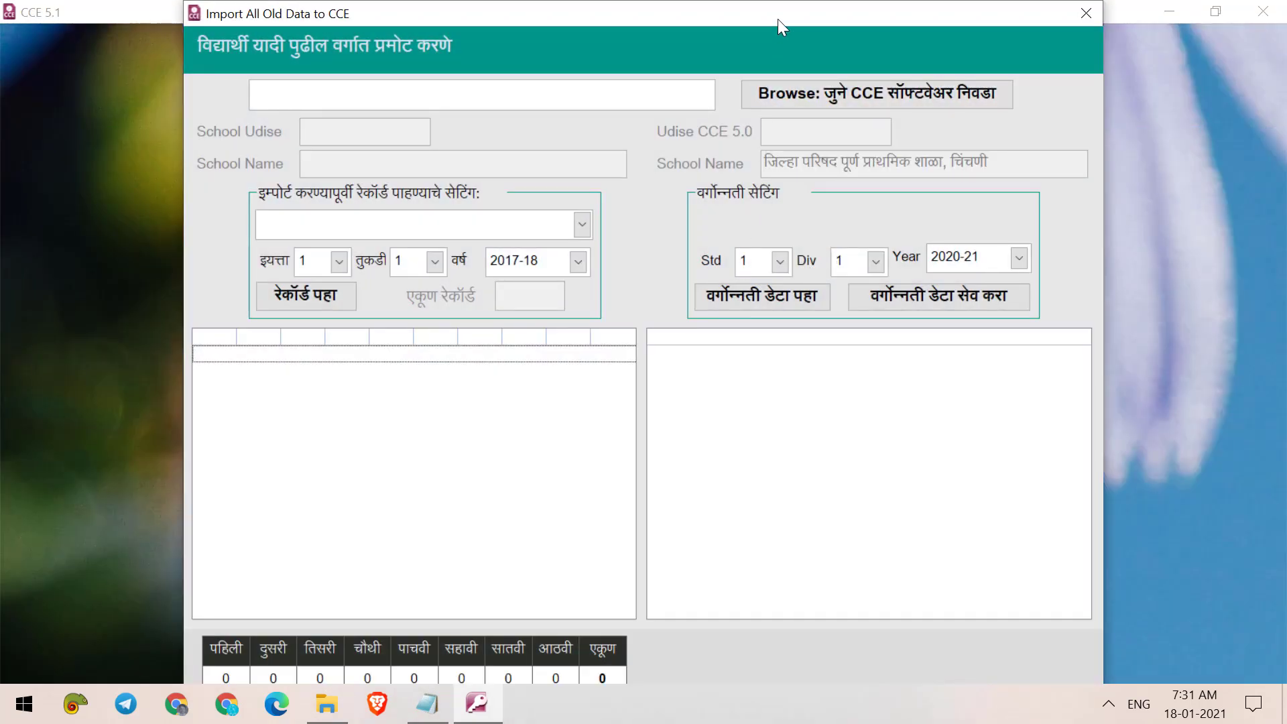
click(800, 92)
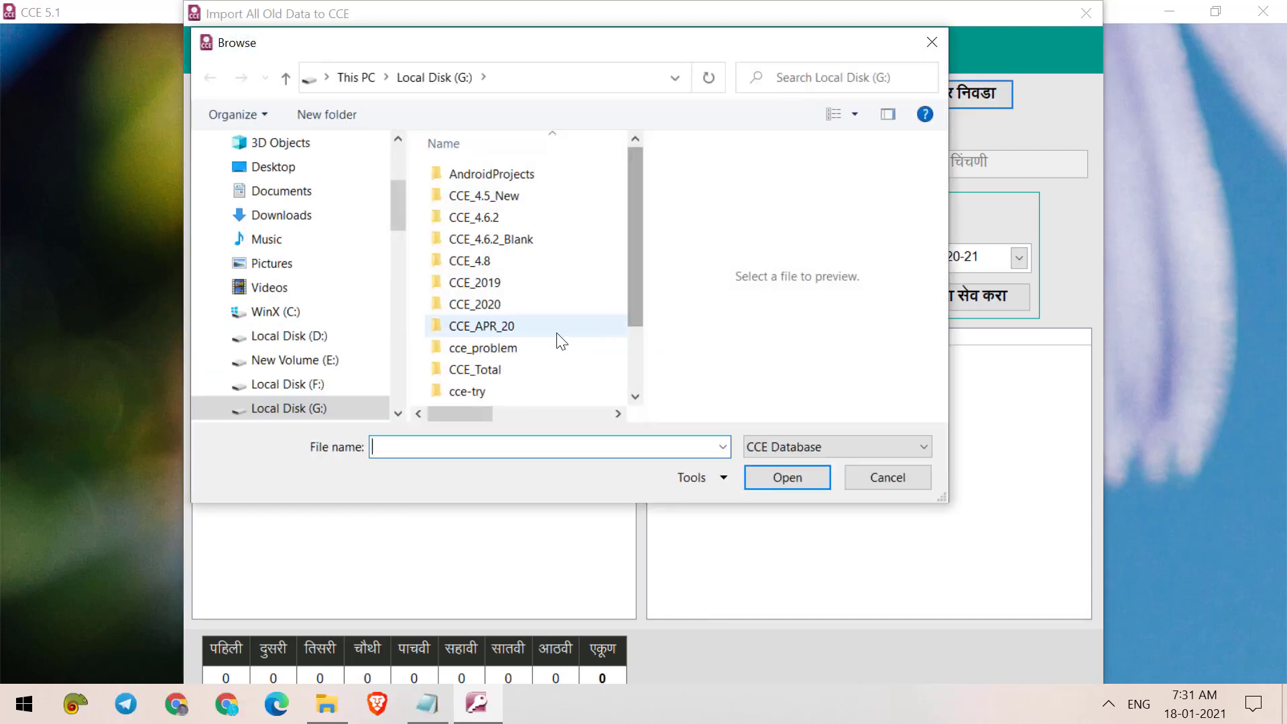
double_click(516, 329)
double_click(499, 175)
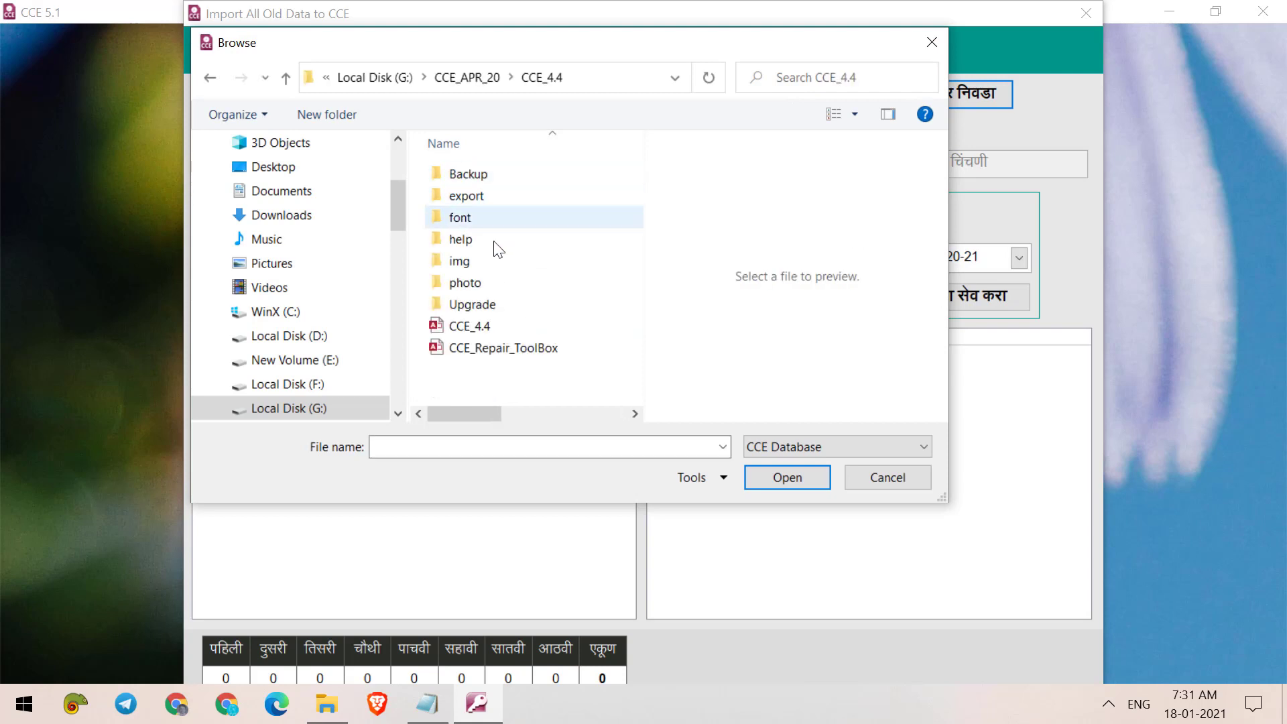
click(505, 326)
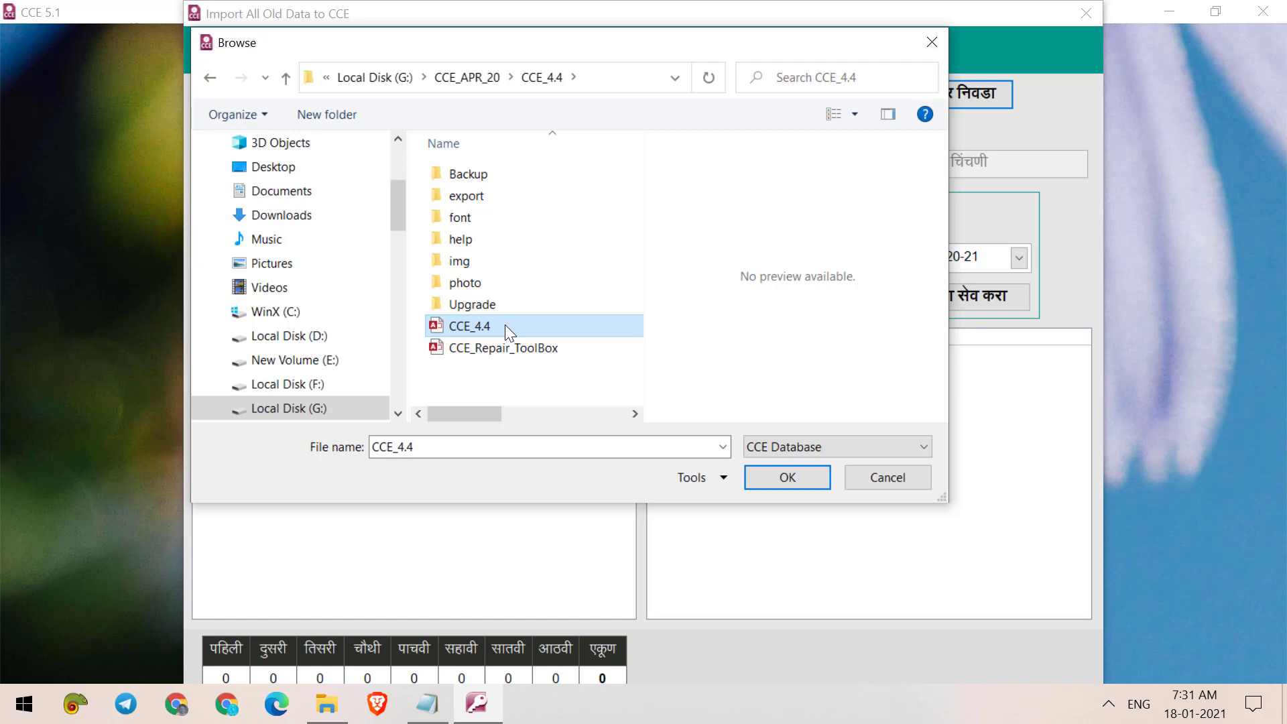
click(788, 479)
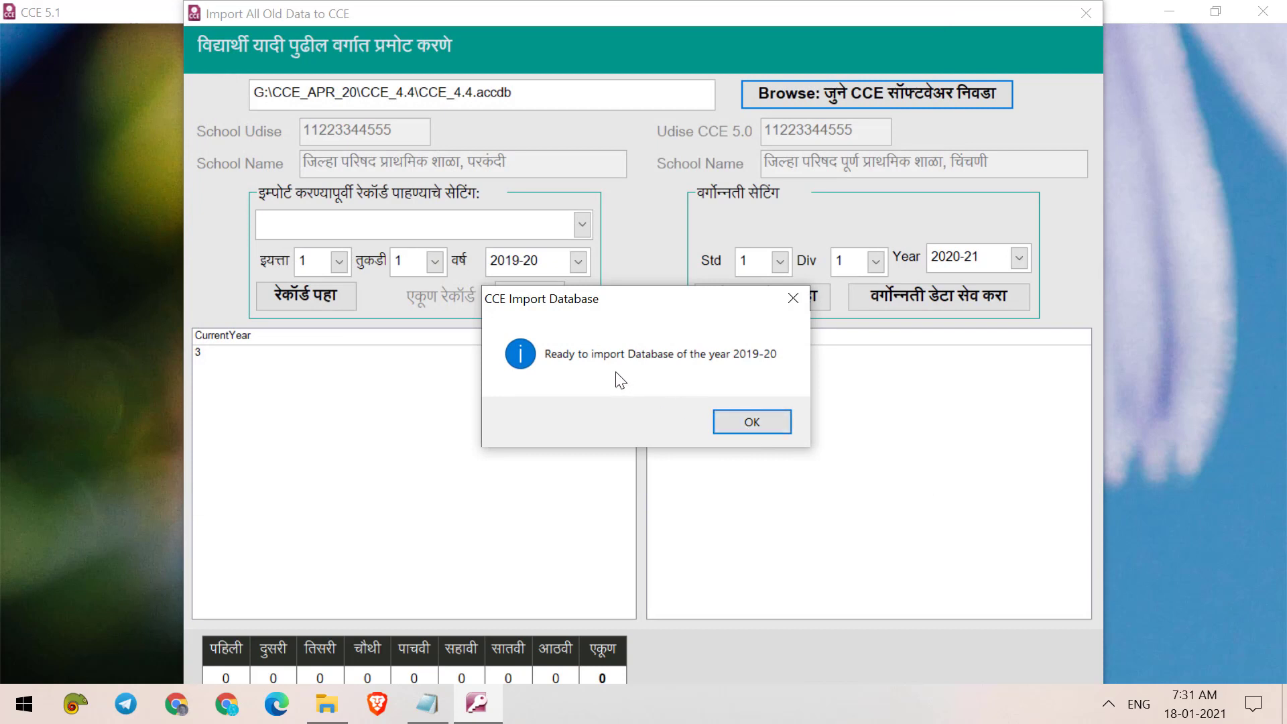
click(747, 425)
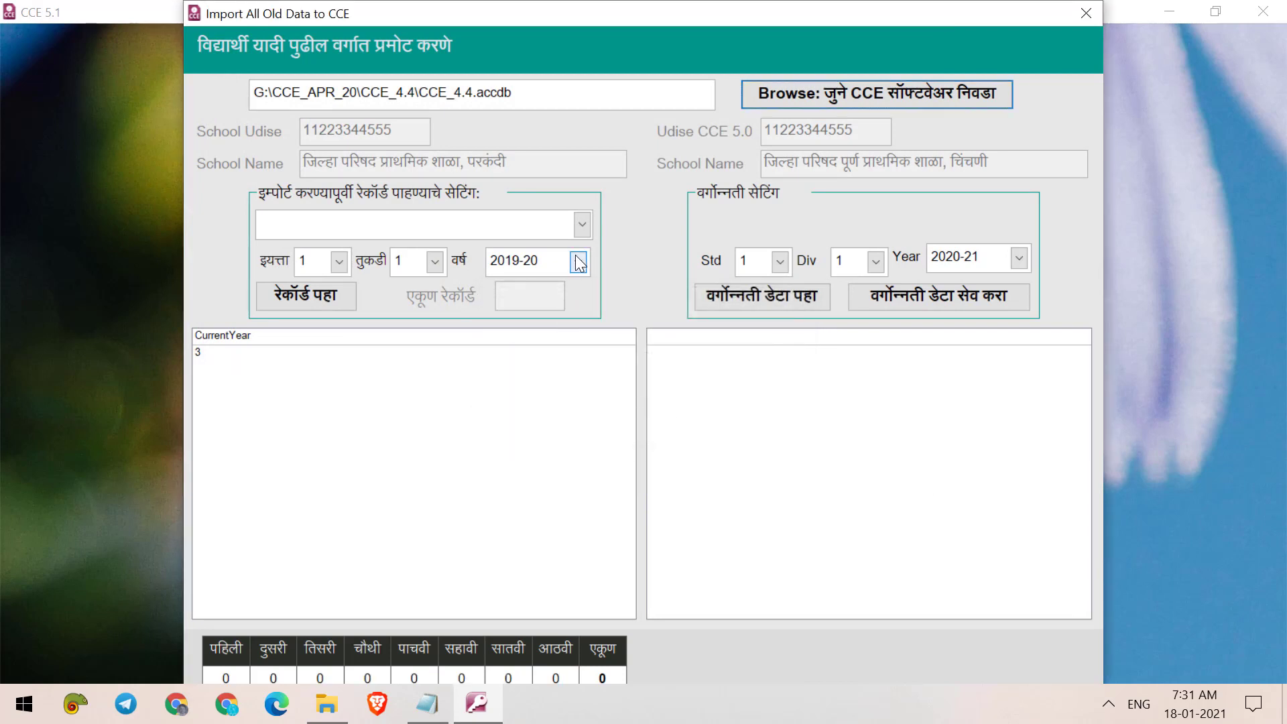
List the विद्यार्थी यादी (tblStudent) records of class 1, division 1 for 2019-20 from the old database.
click(582, 227)
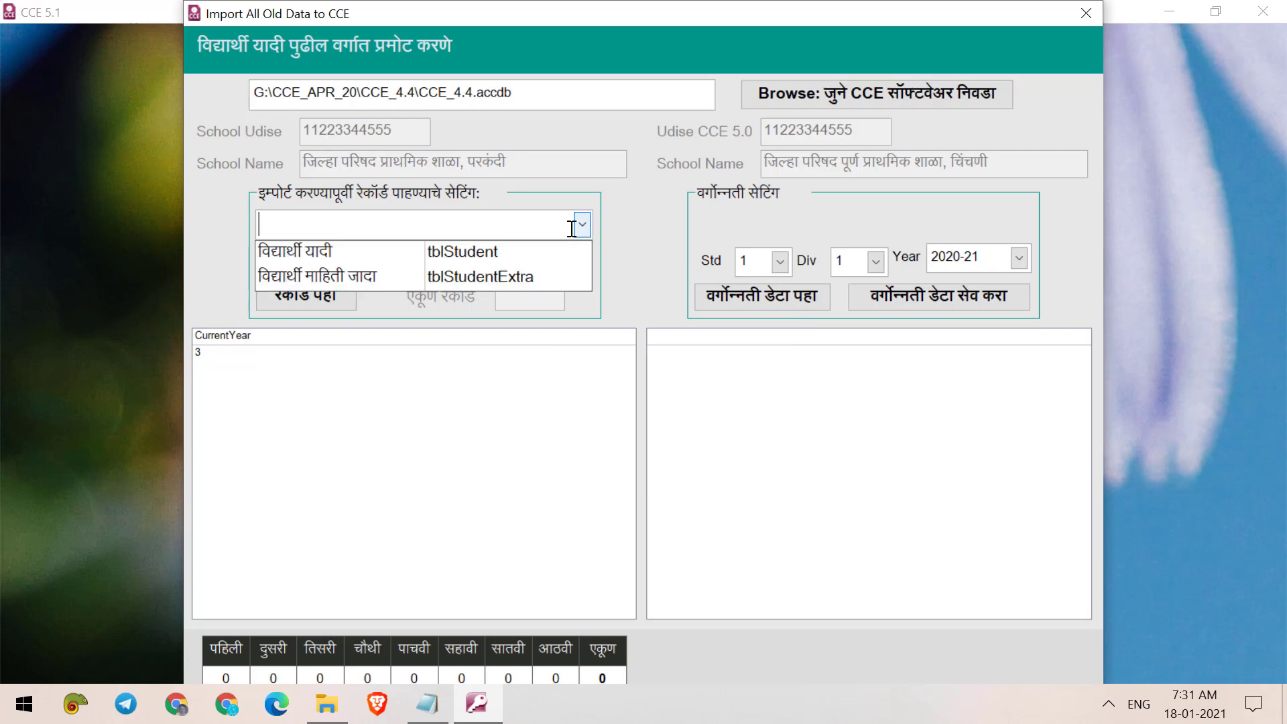
click(410, 262)
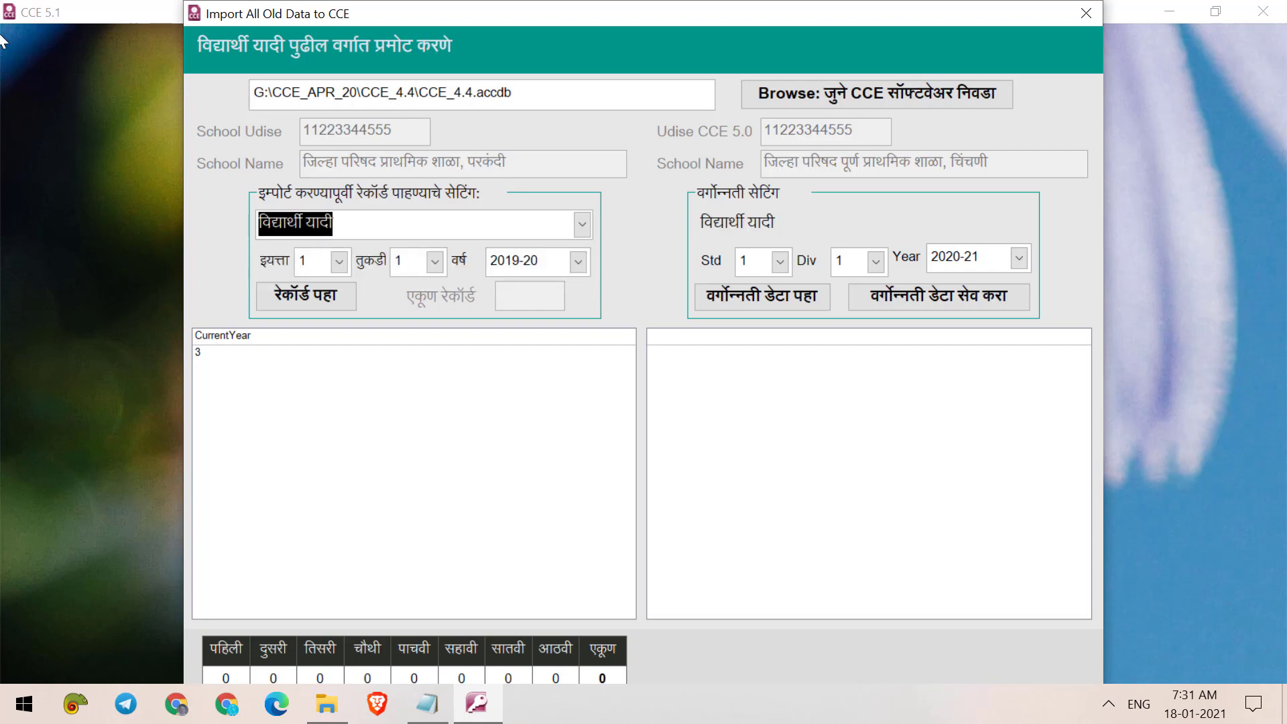
click(325, 296)
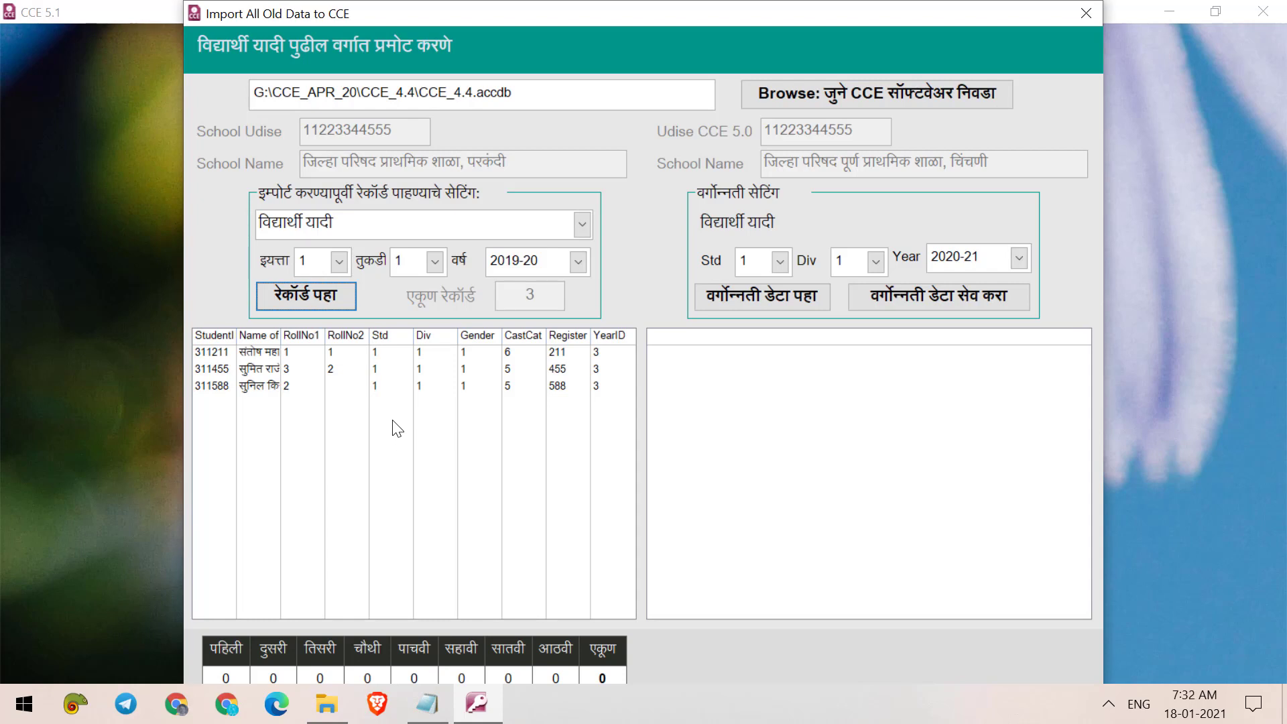
List the student records of all classes and try to preview their promotion together.
click(340, 262)
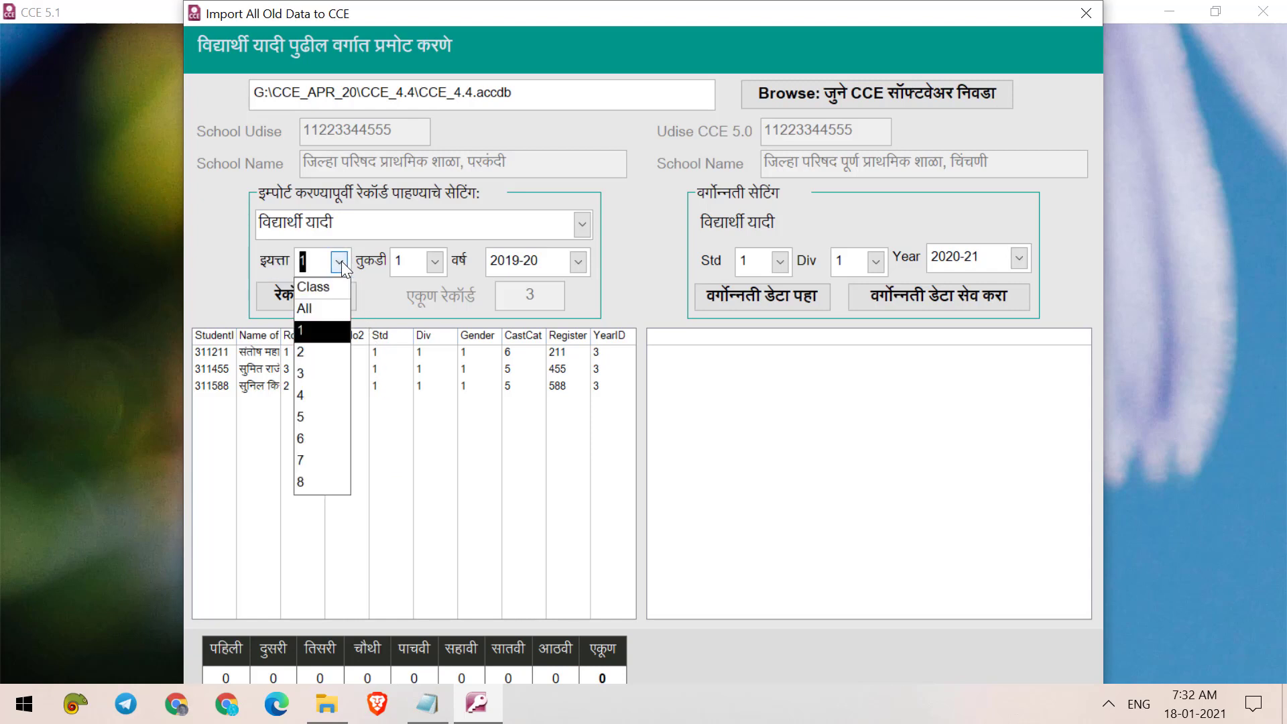
click(320, 309)
click(311, 295)
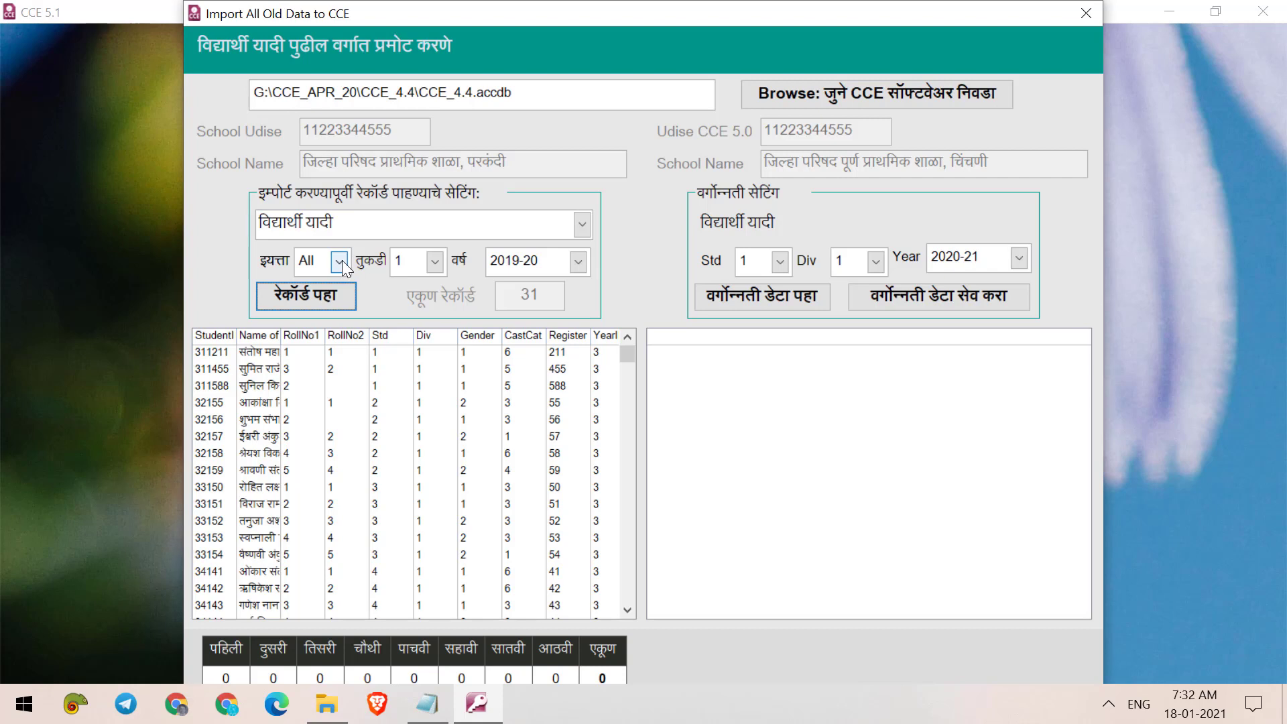
click(747, 299)
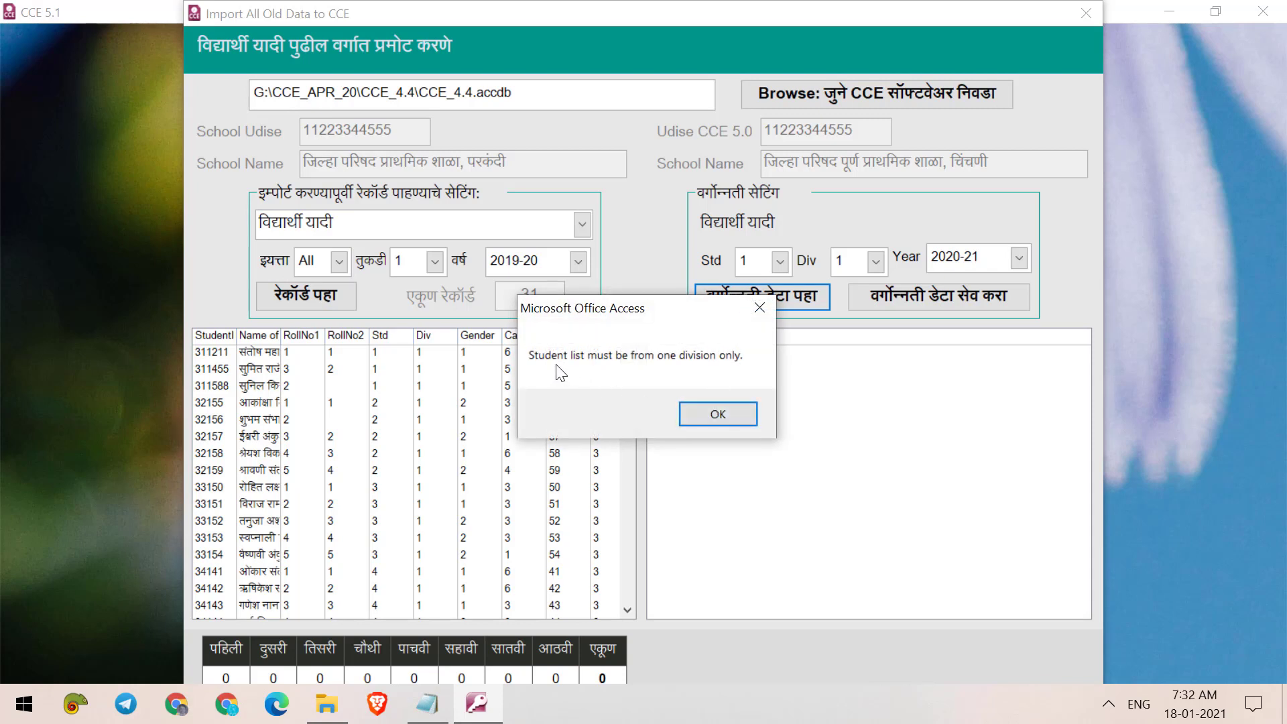
click(710, 418)
Set the source class back to 1 and list its student records again.
click(344, 261)
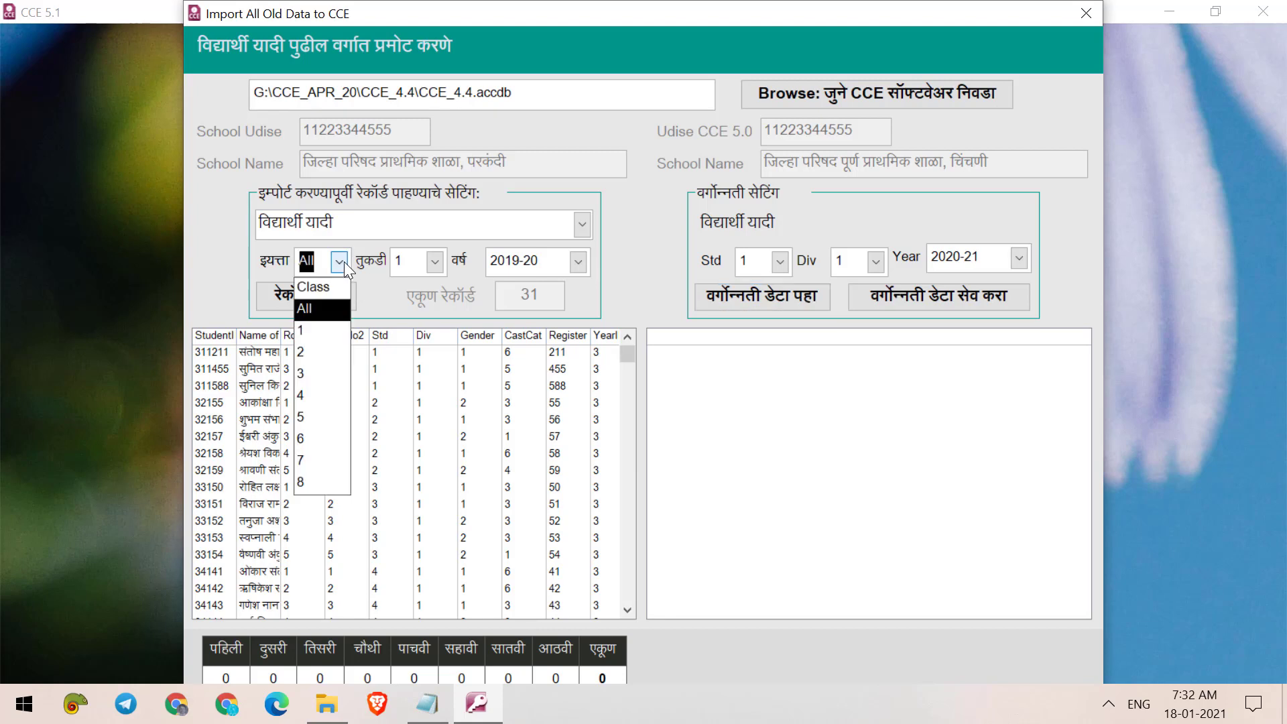
click(324, 333)
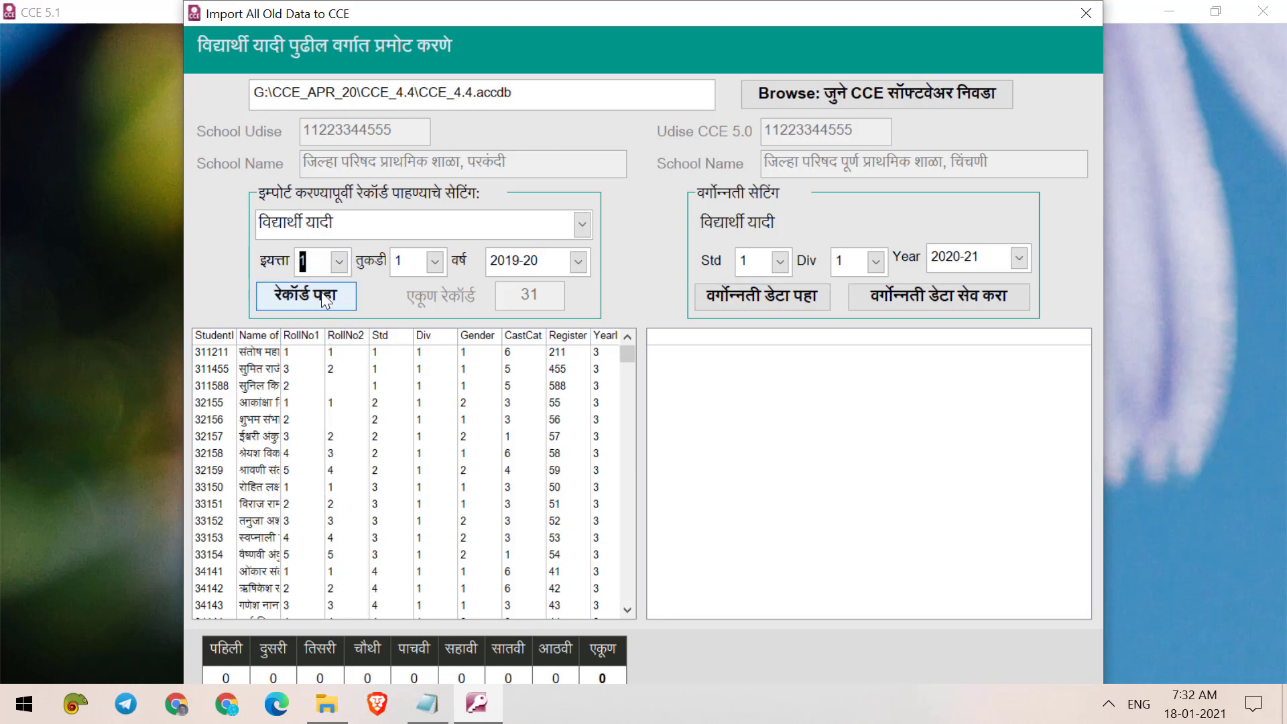
click(325, 298)
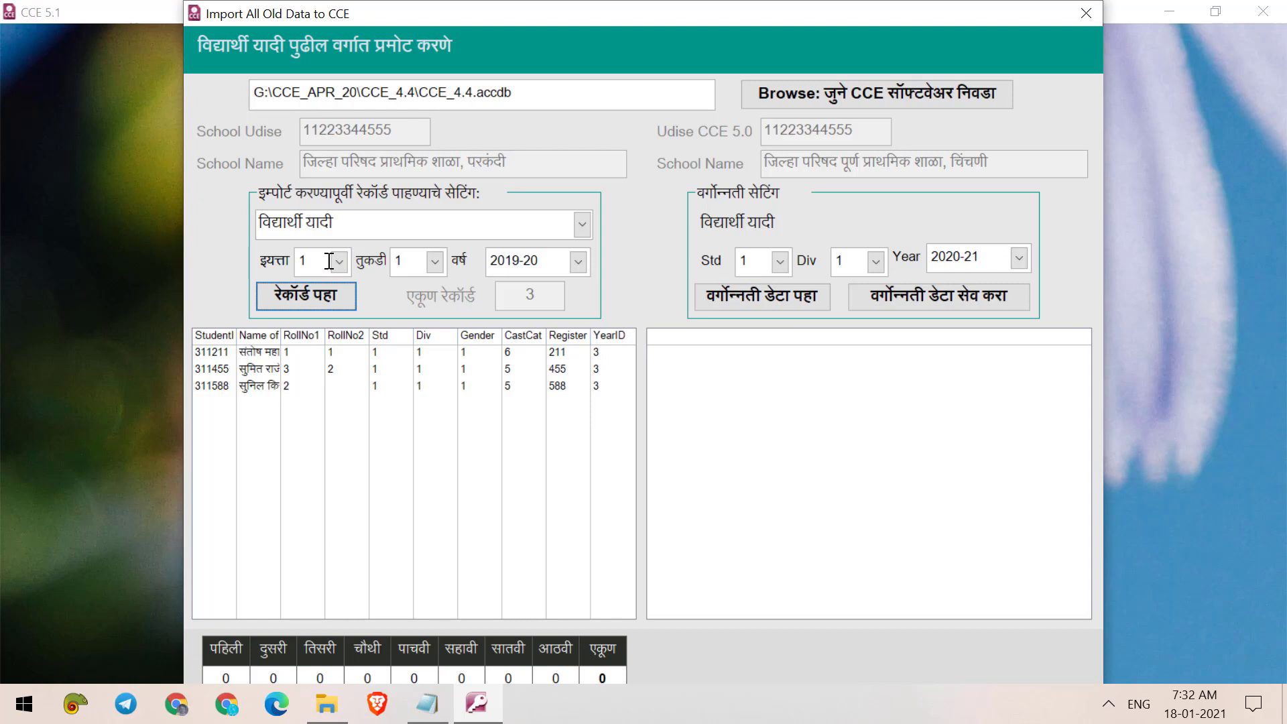
Preview the promotion of the class 1 students to Std 2, Div 1, year 2020-21, and save the promoted data.
click(790, 295)
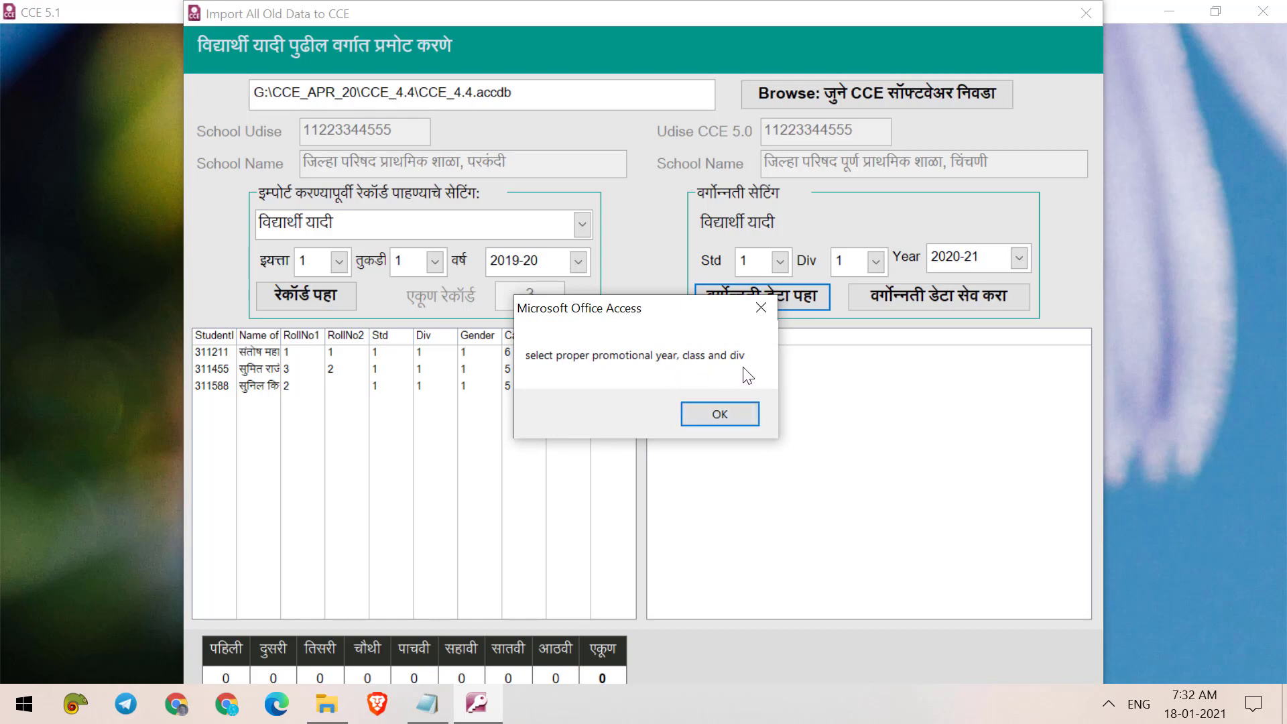
click(725, 409)
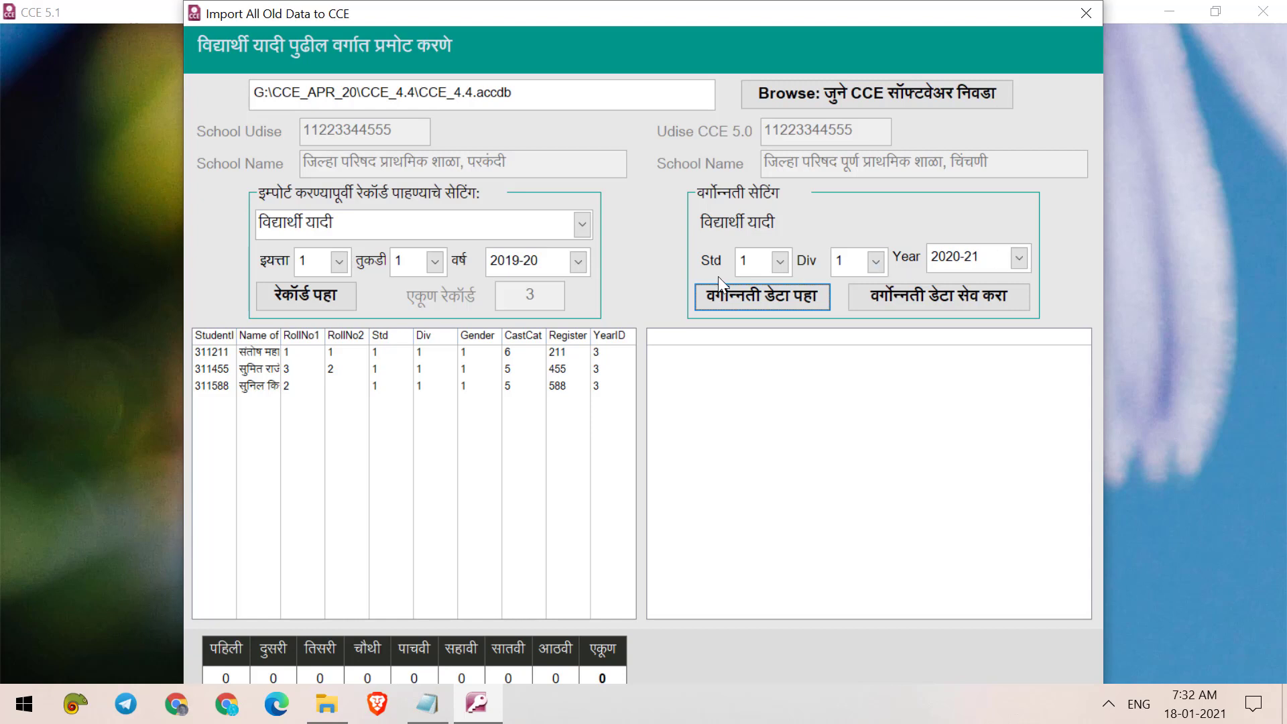
click(780, 261)
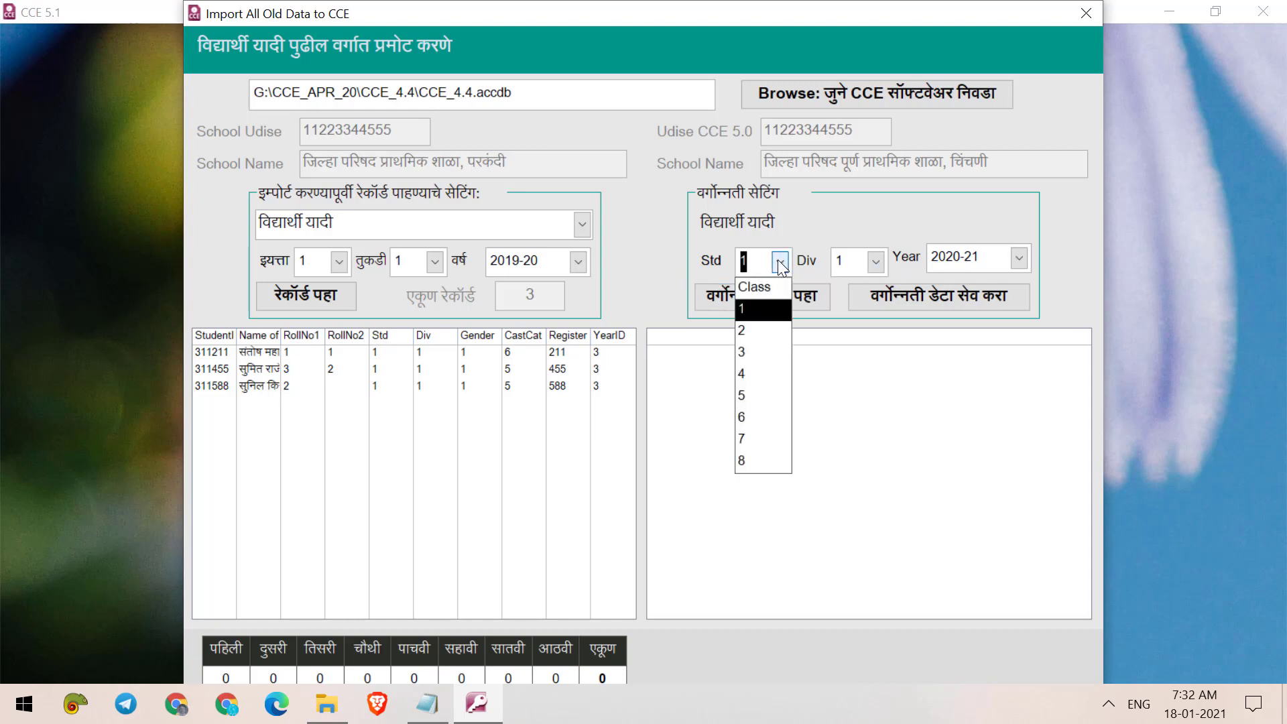
click(764, 331)
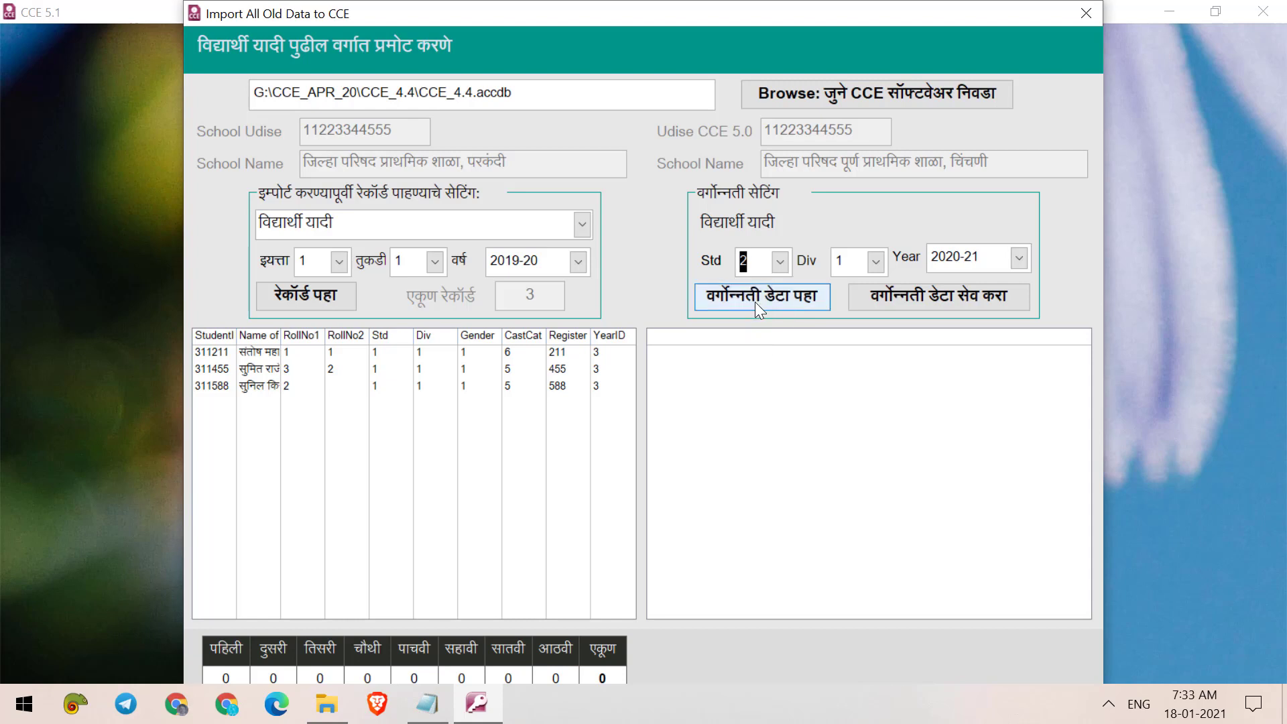
click(754, 299)
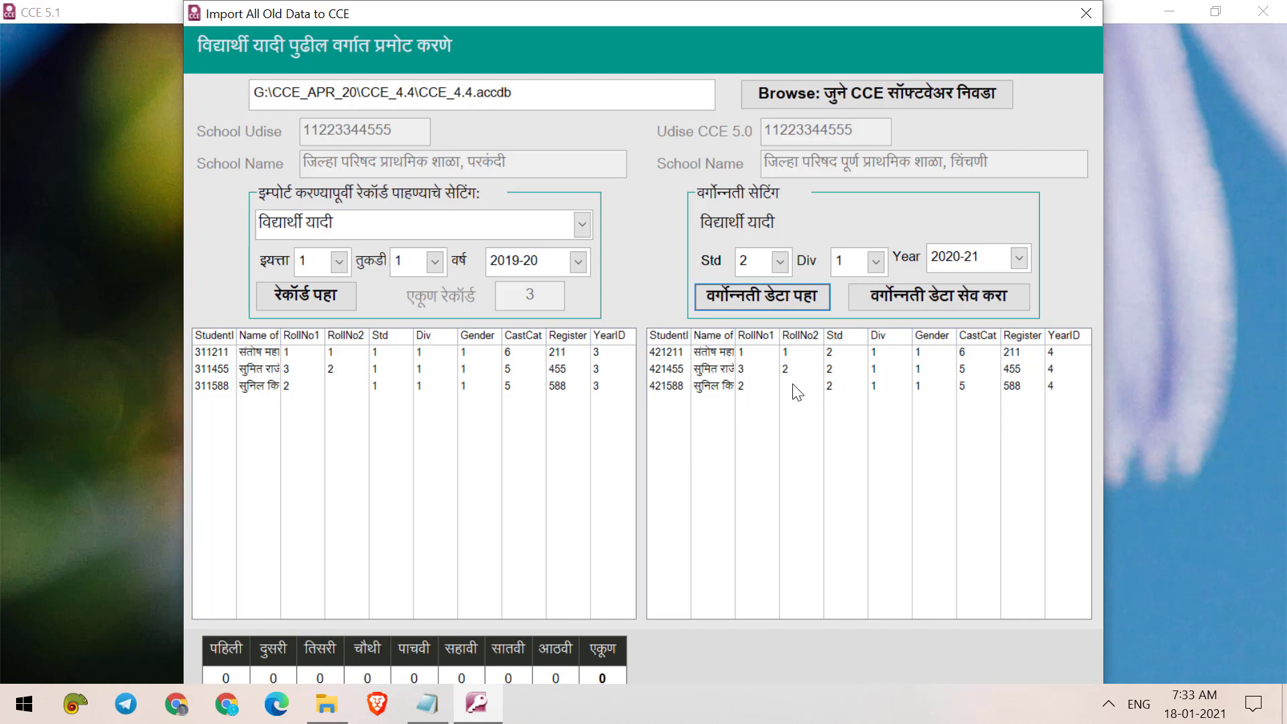
click(903, 298)
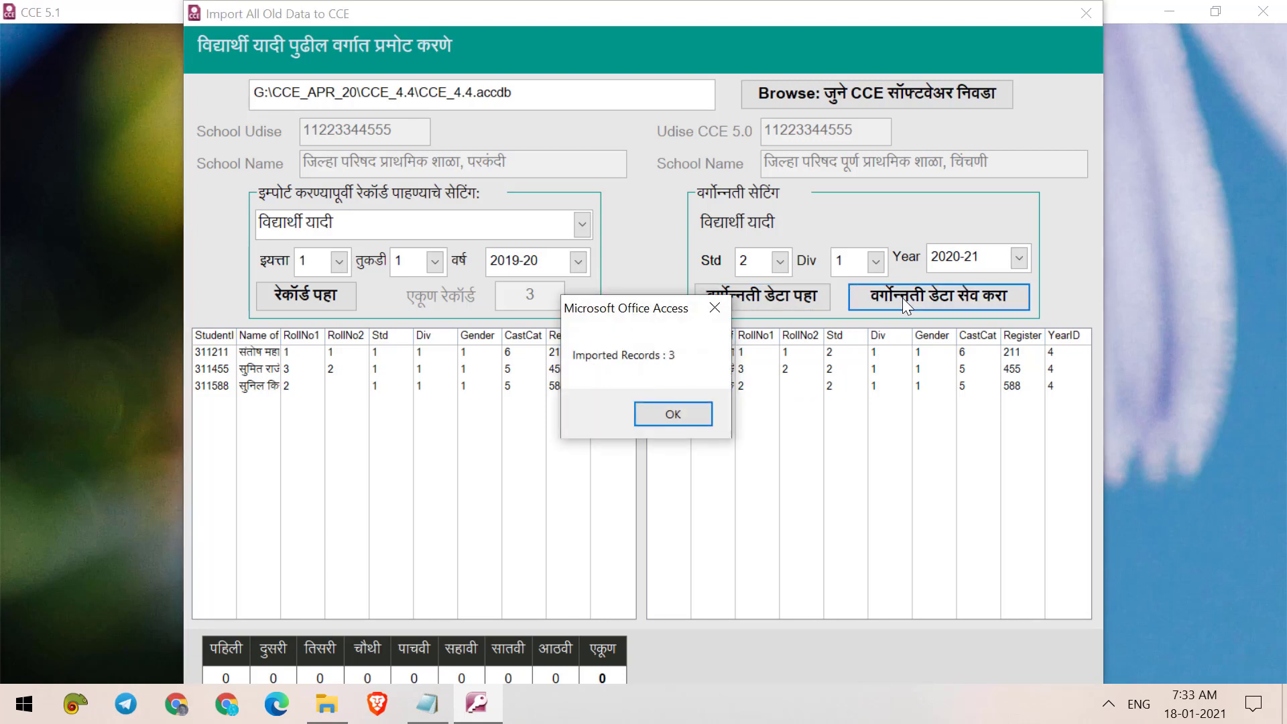
click(679, 411)
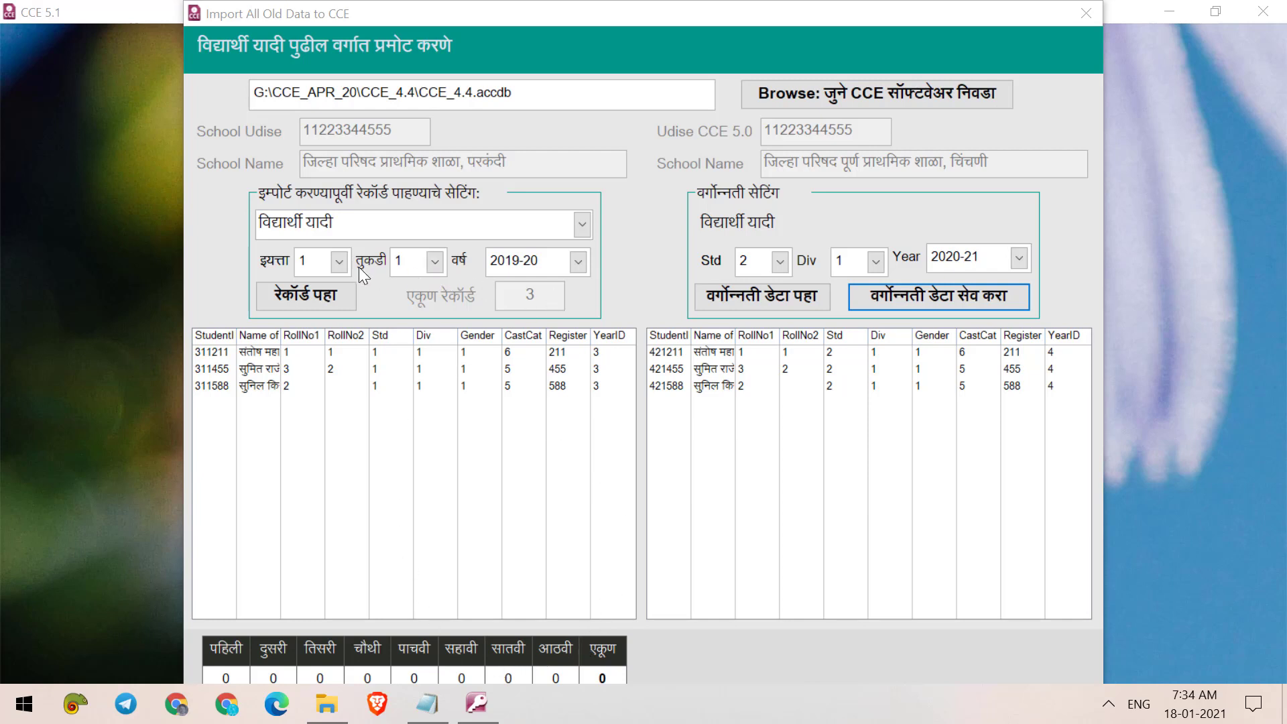
List the विद्यार्थी यादी records of class 2, division 1 for 2019-20 from the old database.
click(339, 262)
click(330, 344)
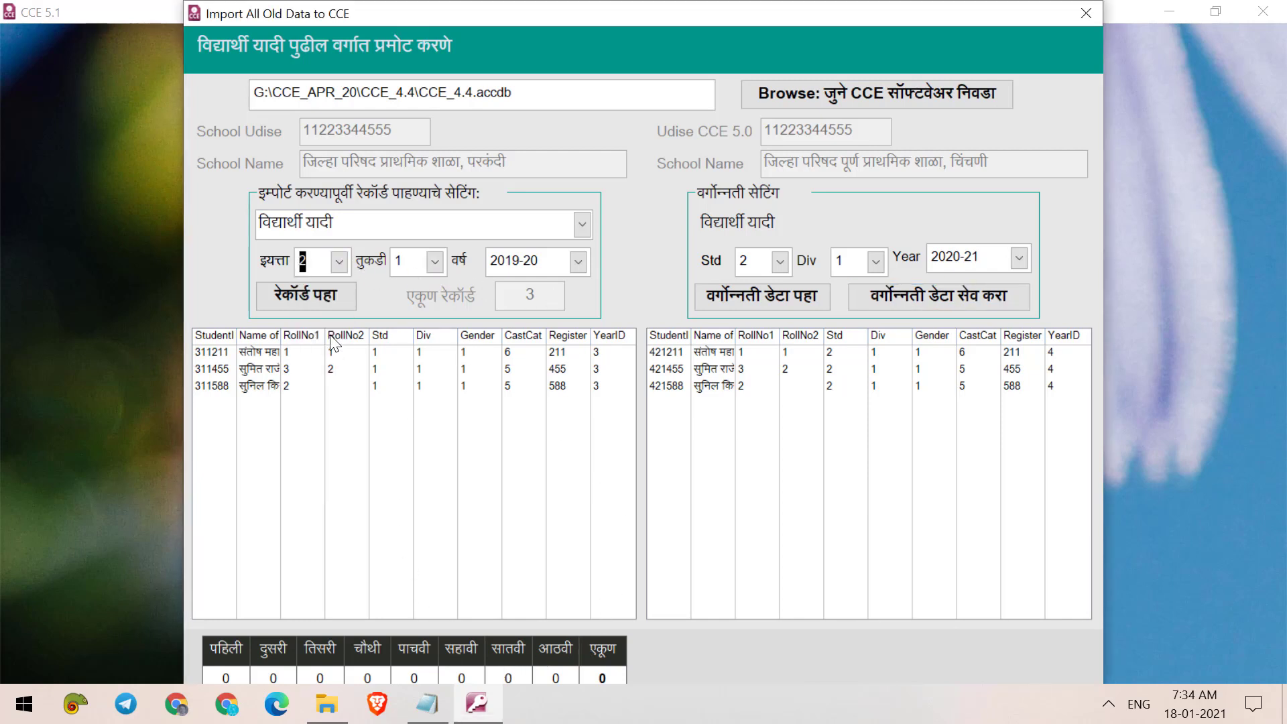
click(332, 298)
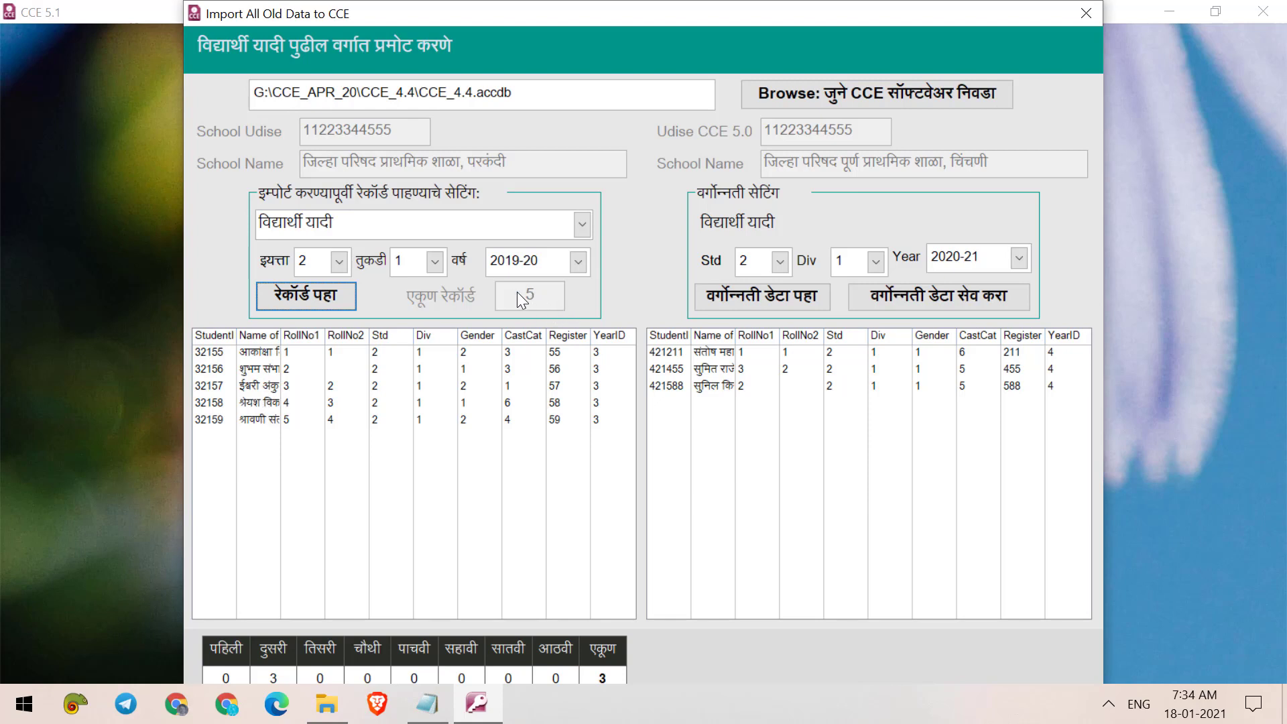
Preview the promotion of the class 2 students to Std 3, Div 1, year 2020-21, and save the promoted data.
click(782, 263)
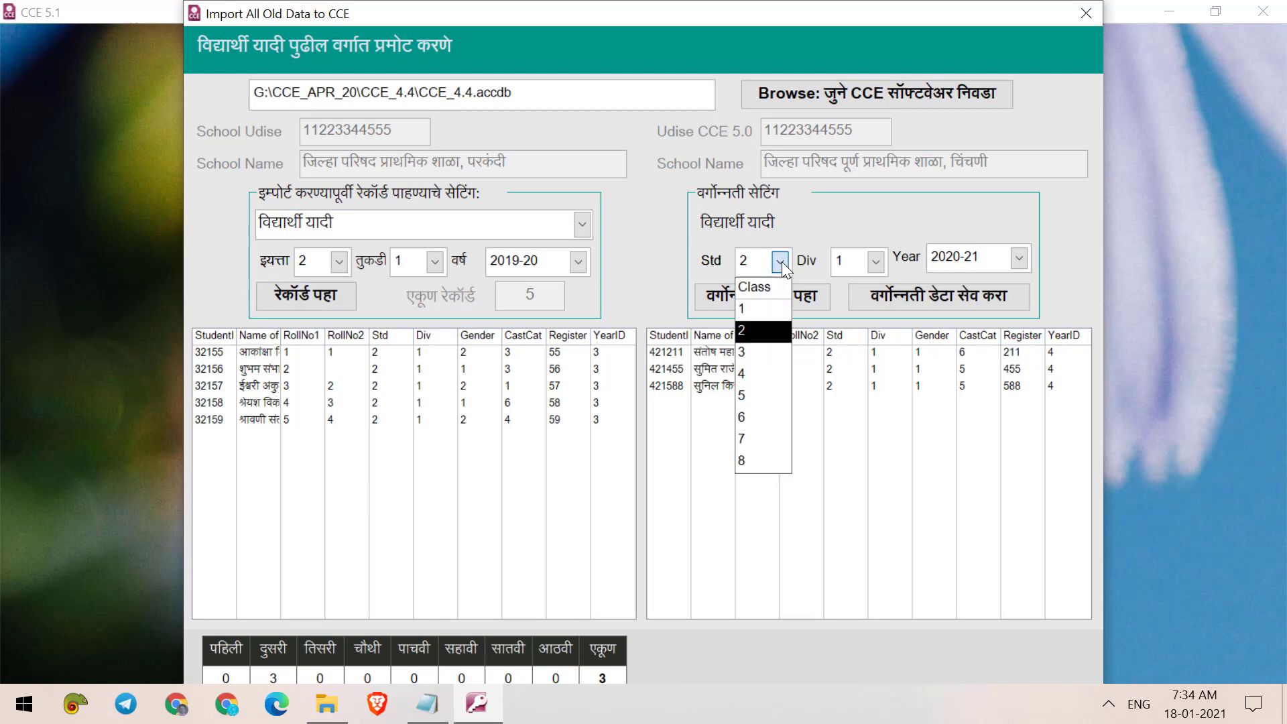
click(771, 353)
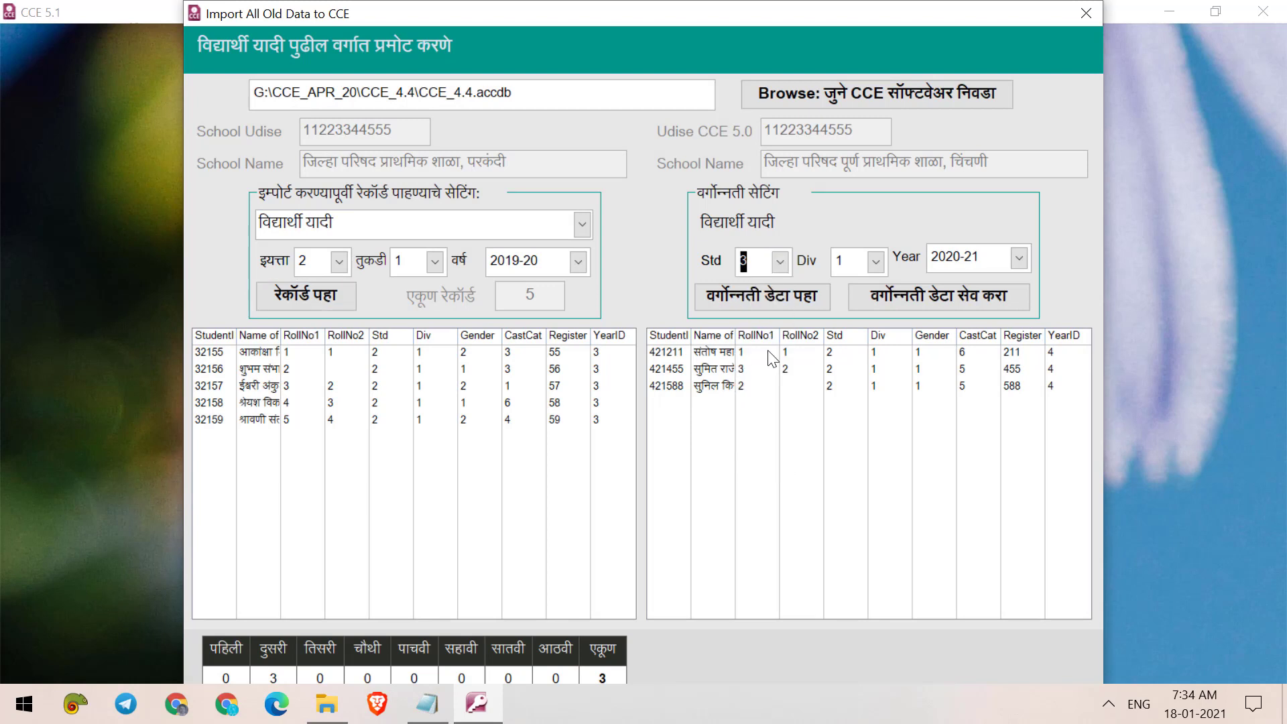
click(788, 296)
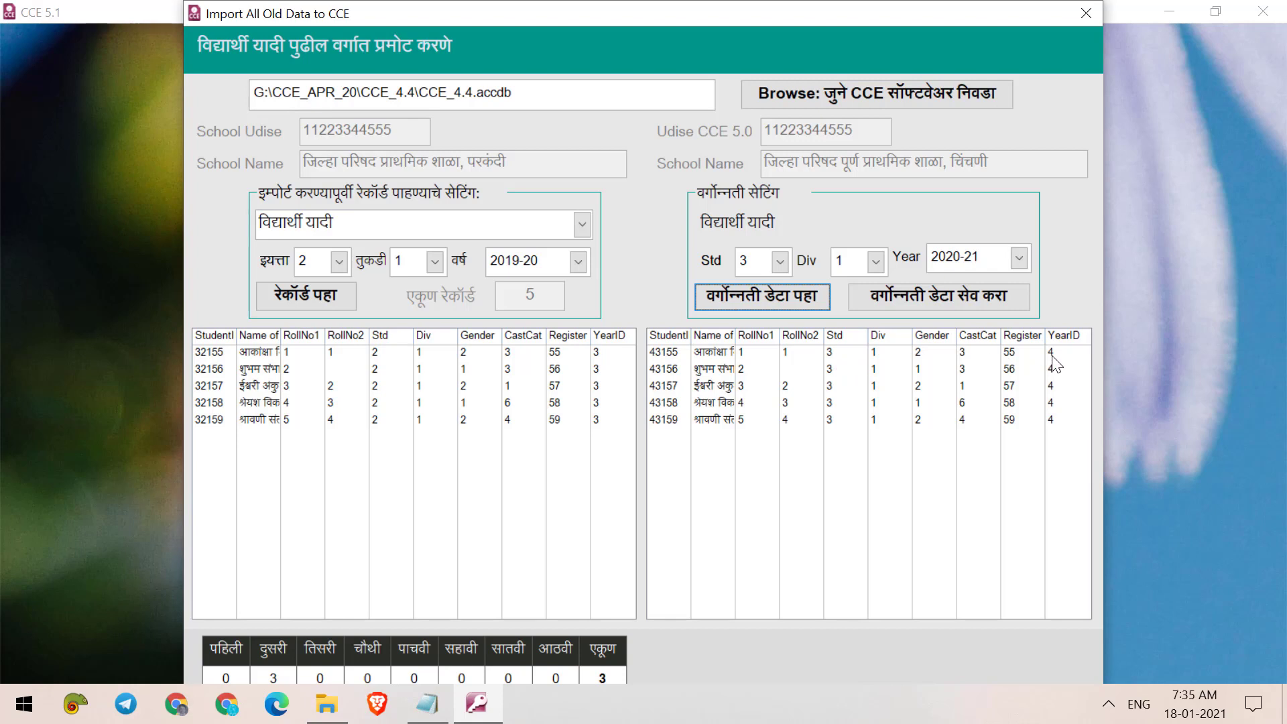
click(903, 298)
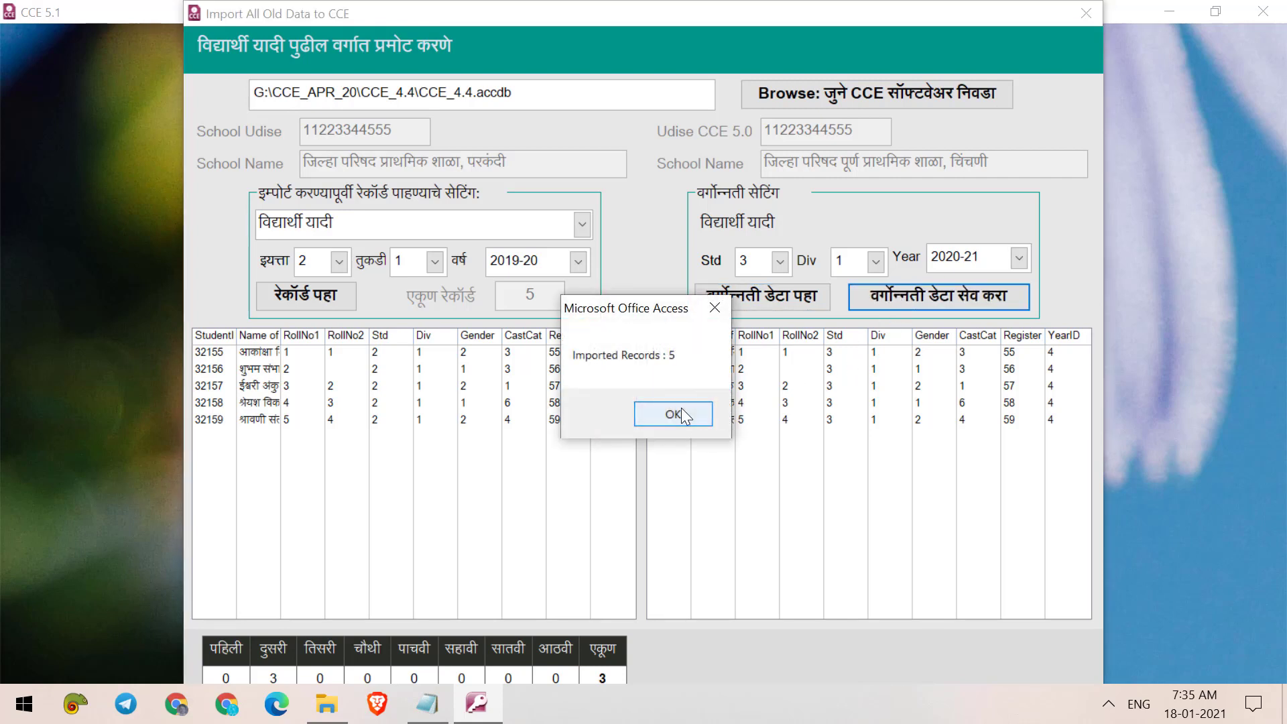
click(681, 412)
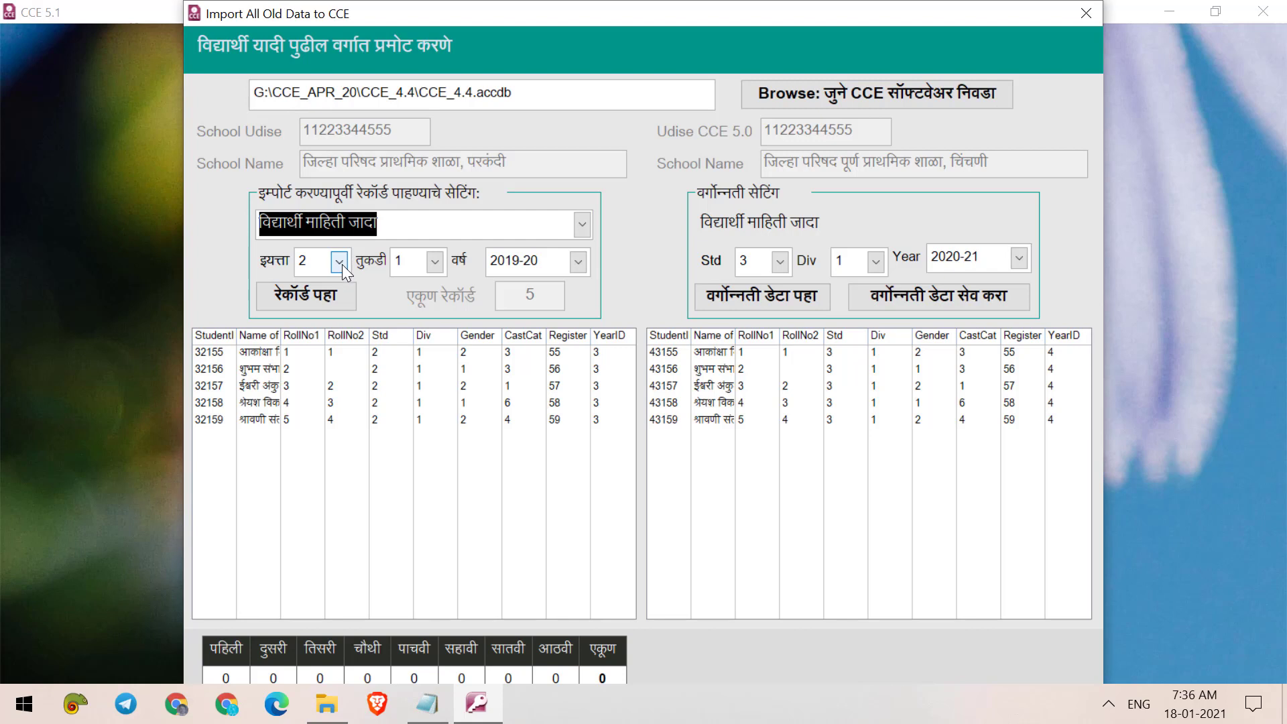
List the विद्यार्थी माहिती जादा (tblStudentExtra) records of class 1, division 1 for 2019-20.
click(335, 299)
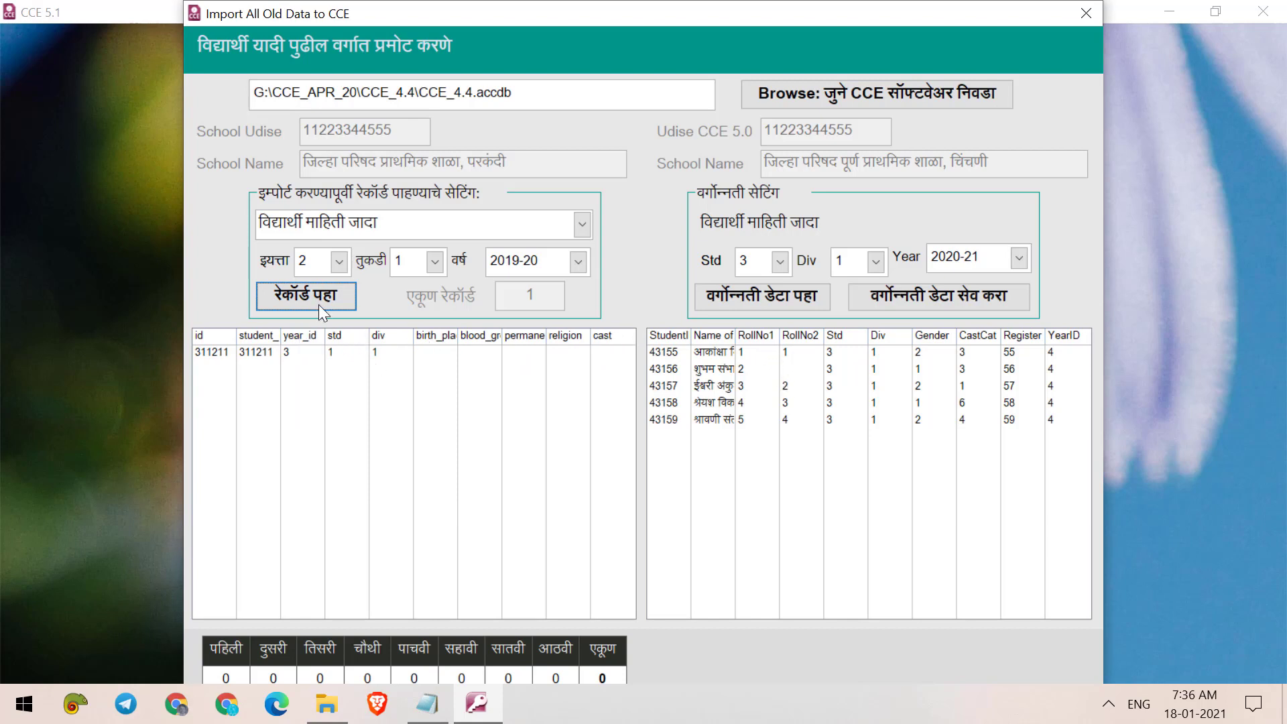
click(337, 265)
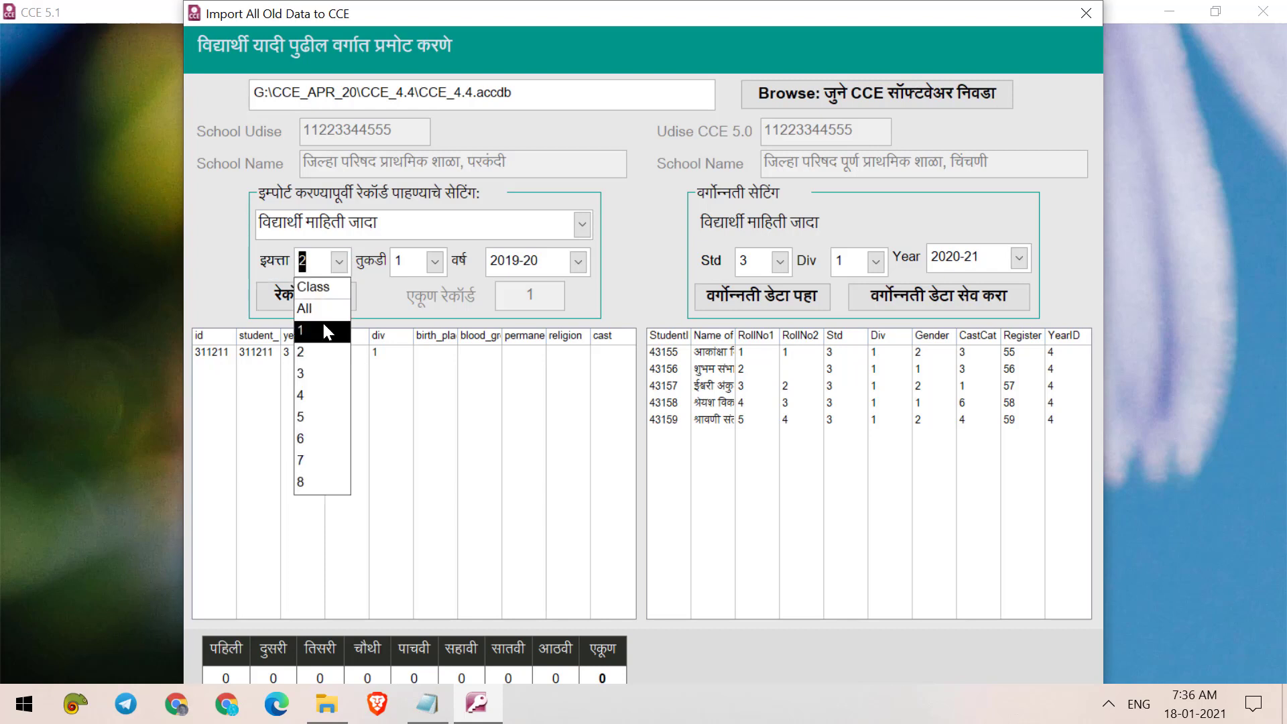
click(324, 330)
click(318, 295)
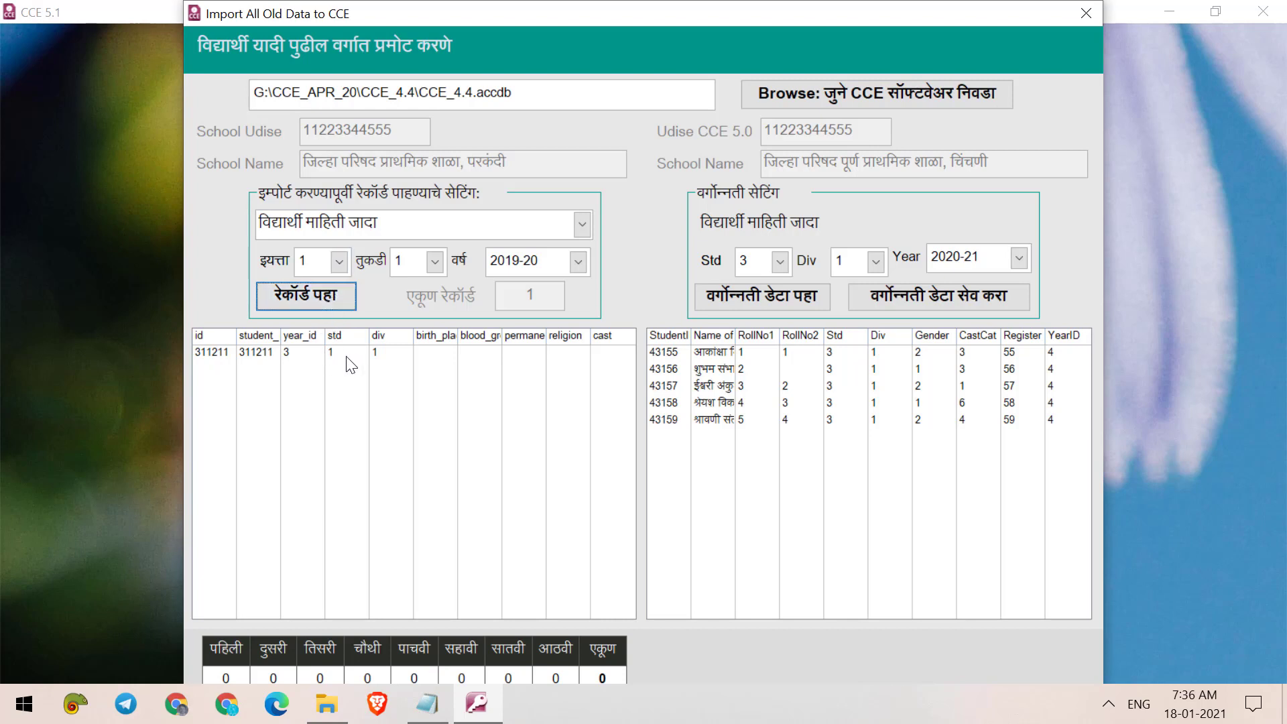
Preview the extra student information's promotion to Std 2, Div 1, year 2020-21, and save the promoted data.
click(787, 261)
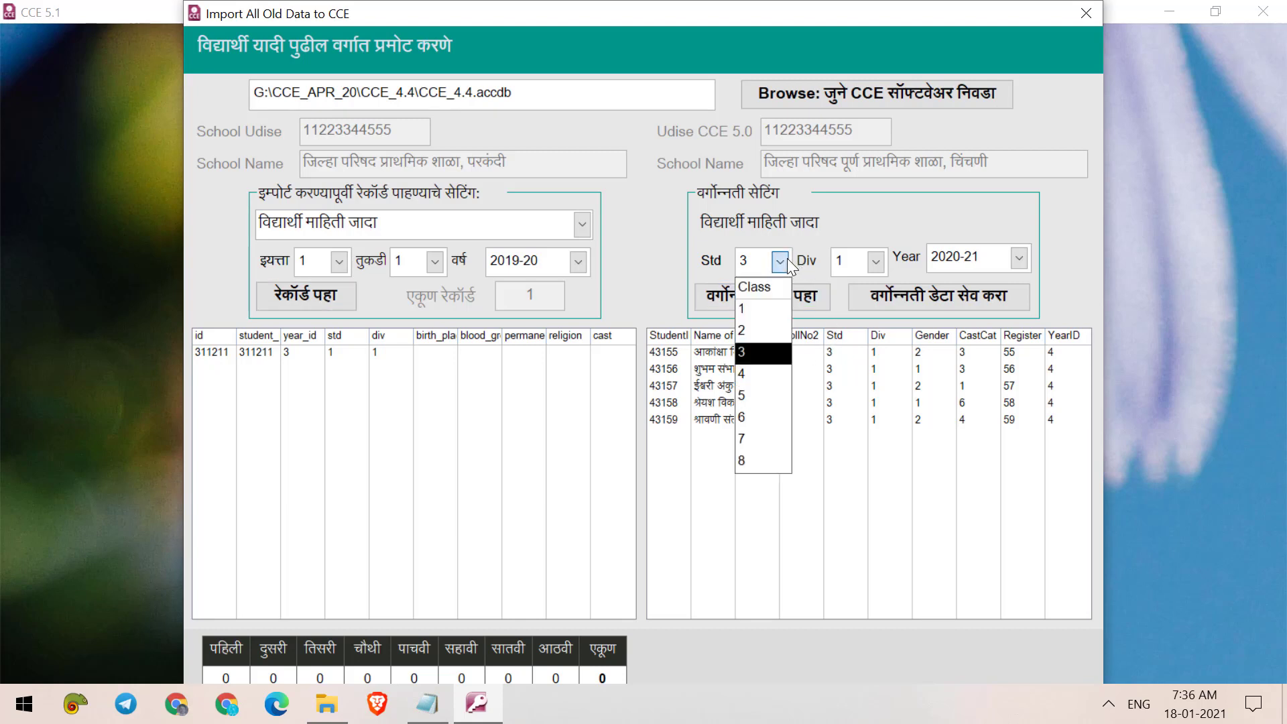
click(759, 329)
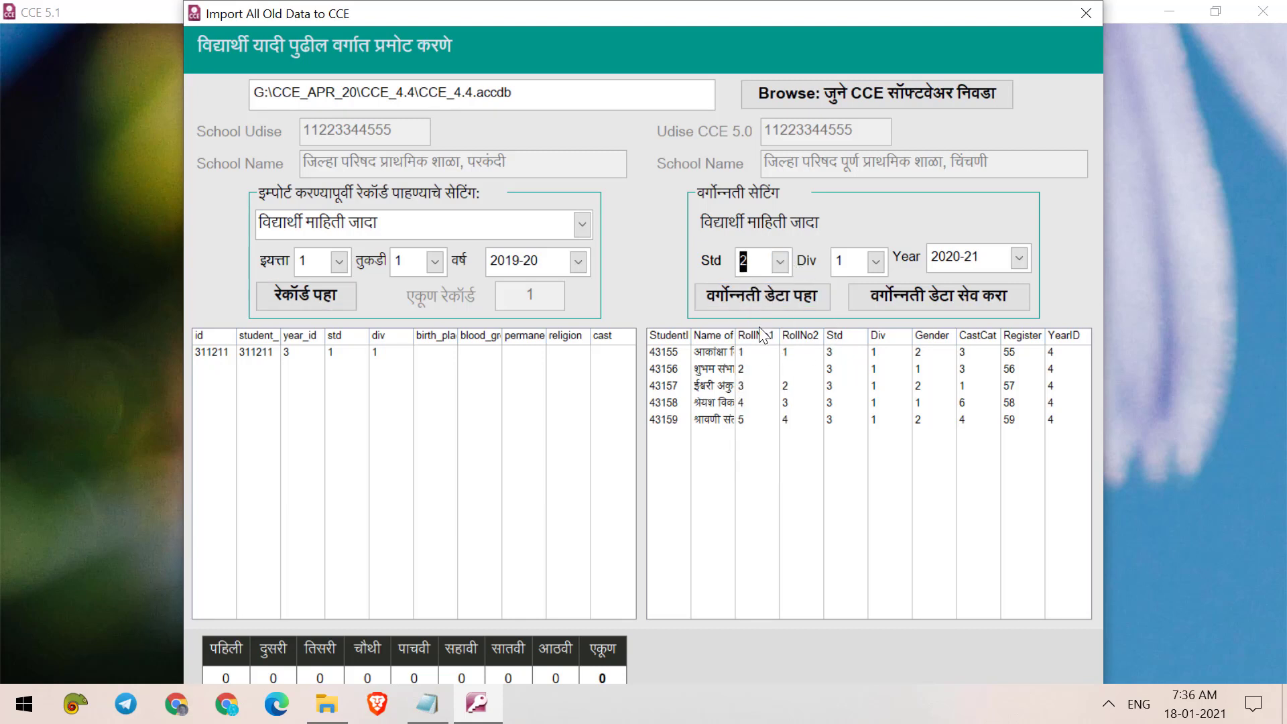
click(774, 298)
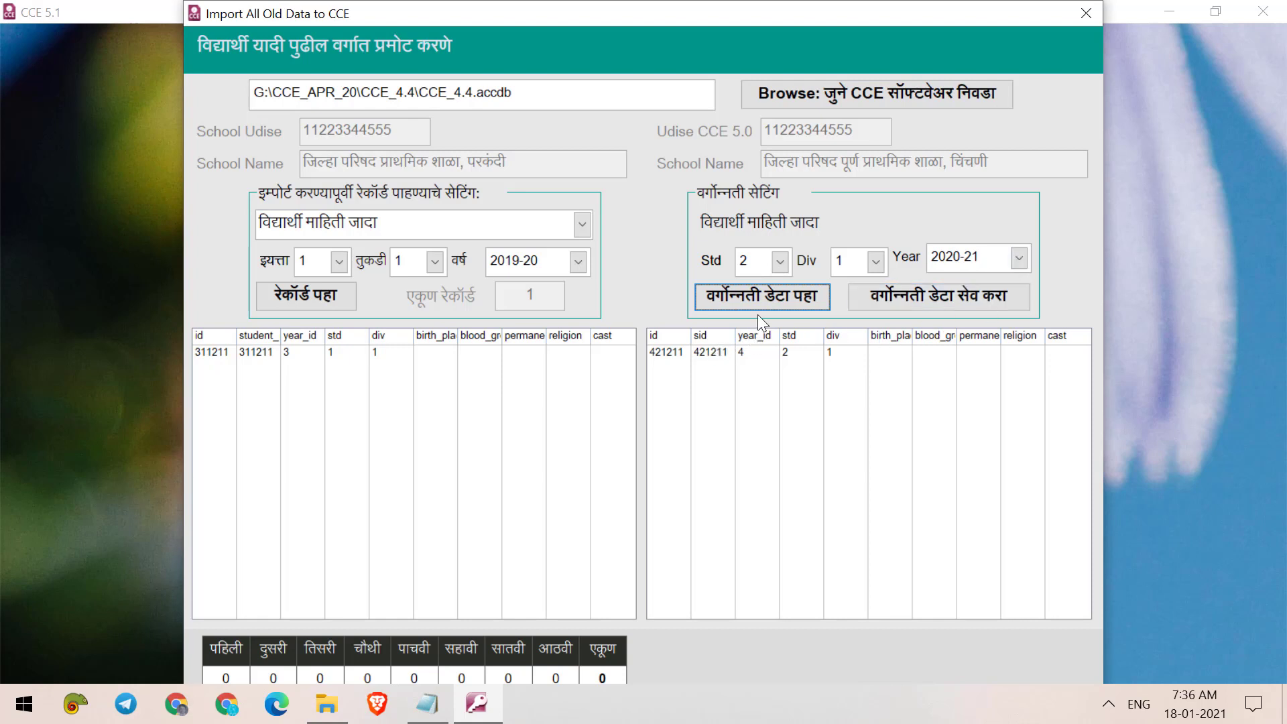
click(928, 299)
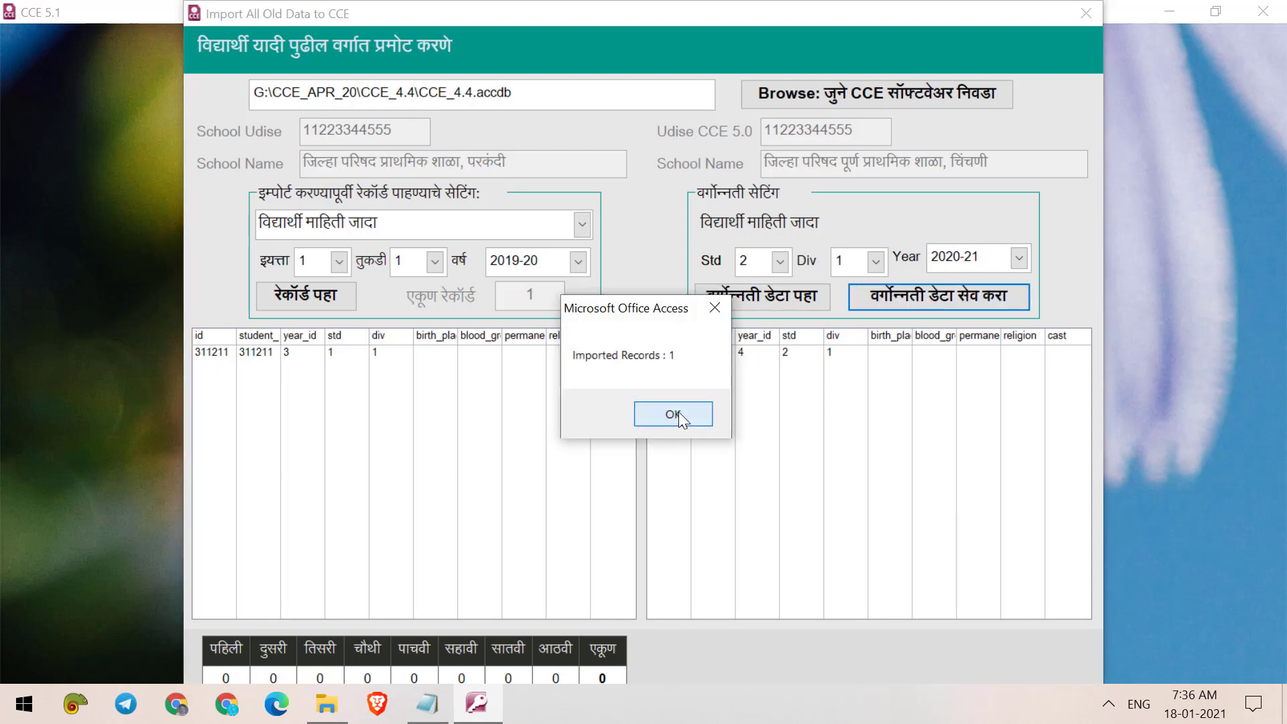
click(672, 411)
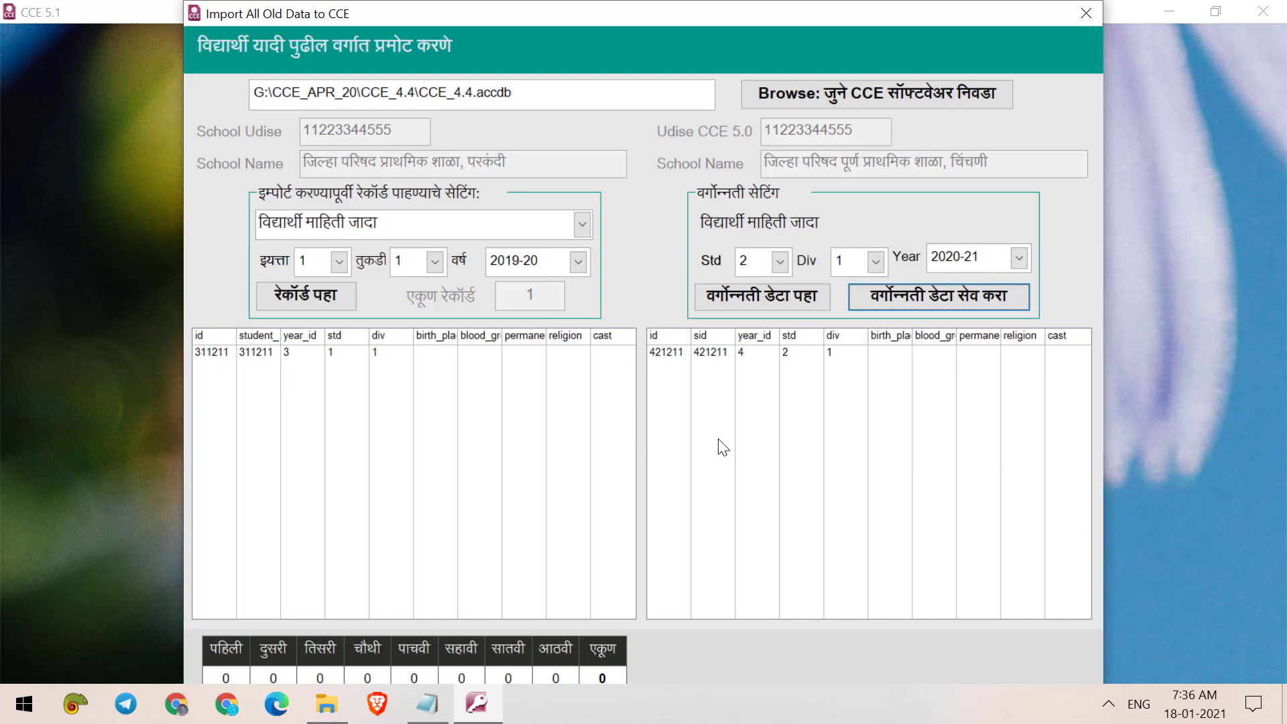
click(320, 297)
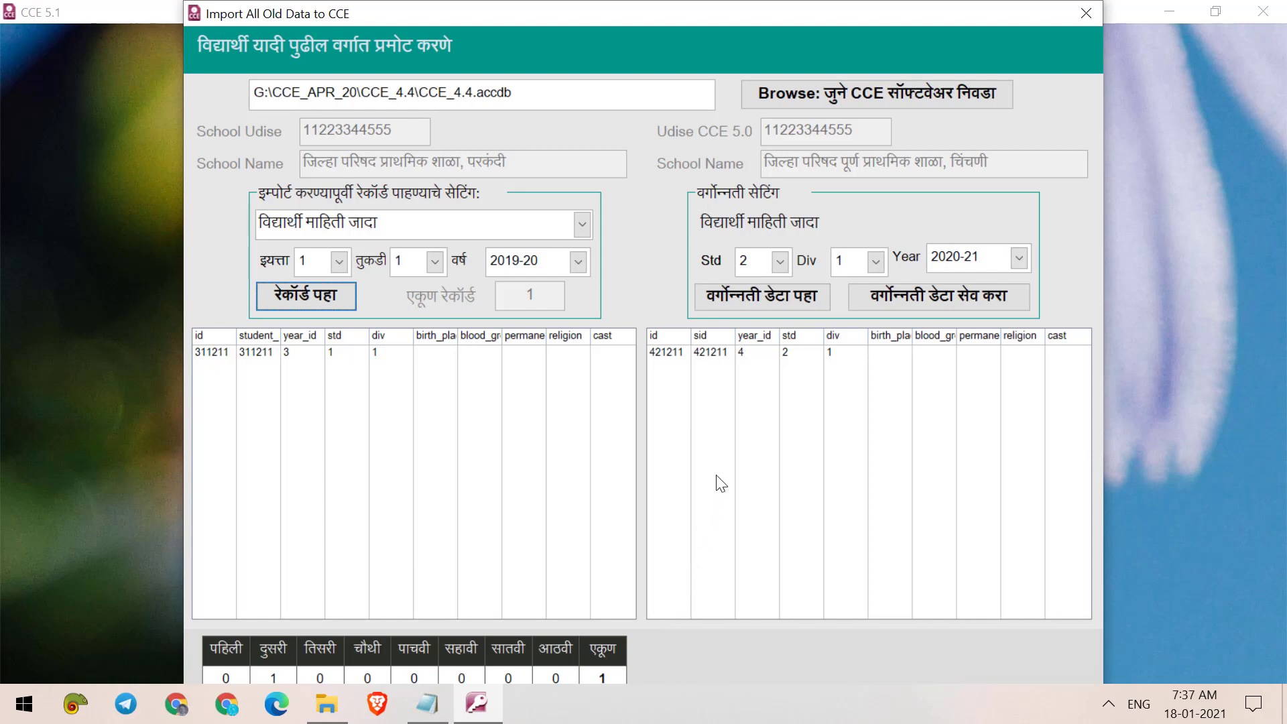
Close the promotion form and refresh the student counts on the main screen.
click(582, 225)
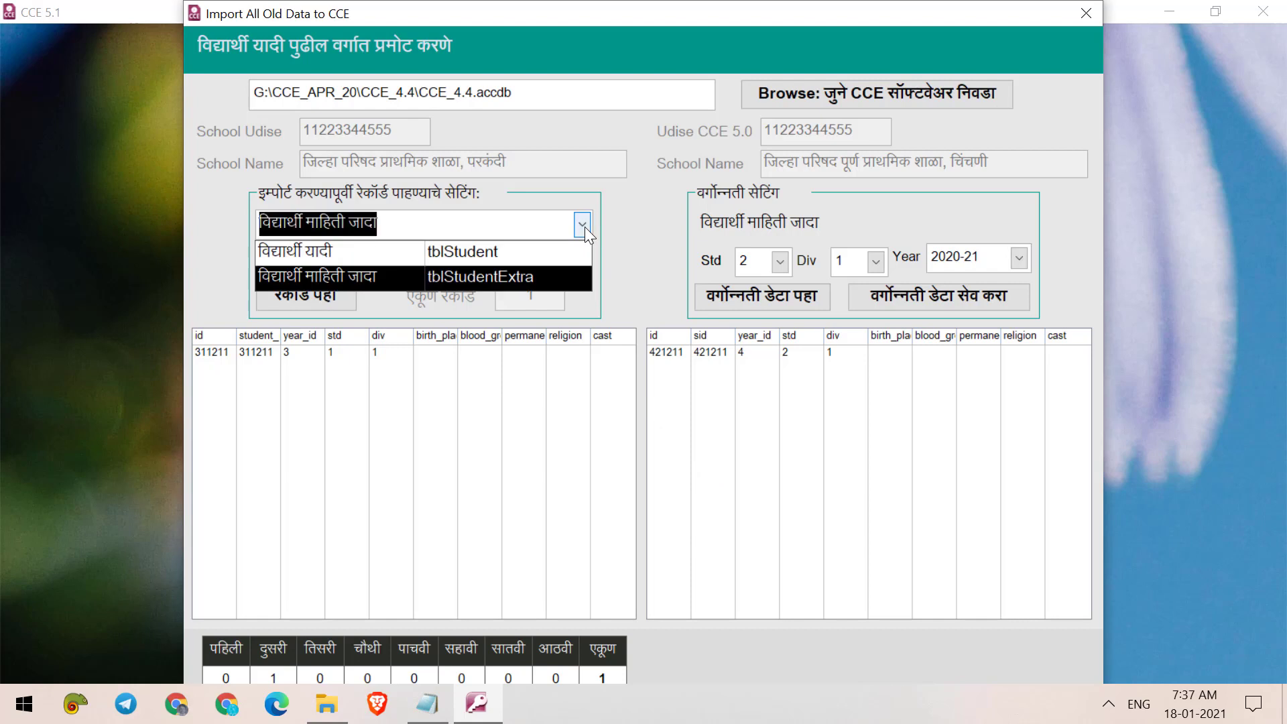
click(625, 223)
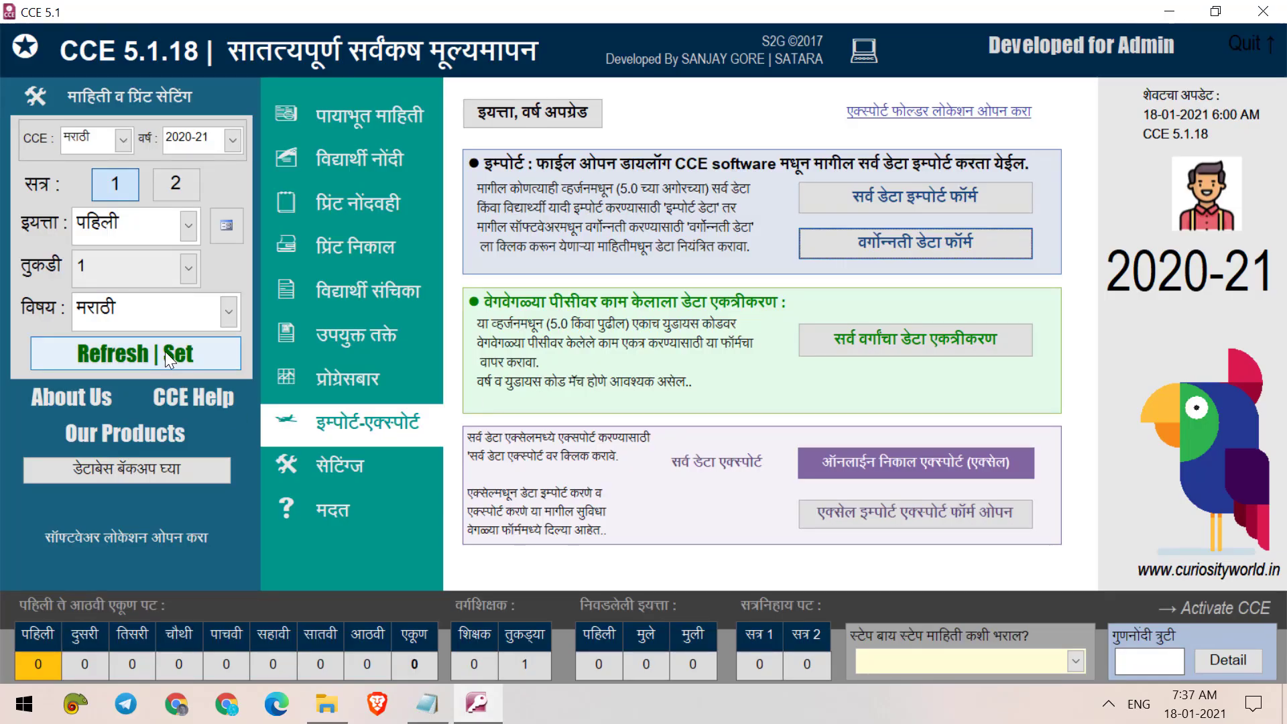
click(165, 352)
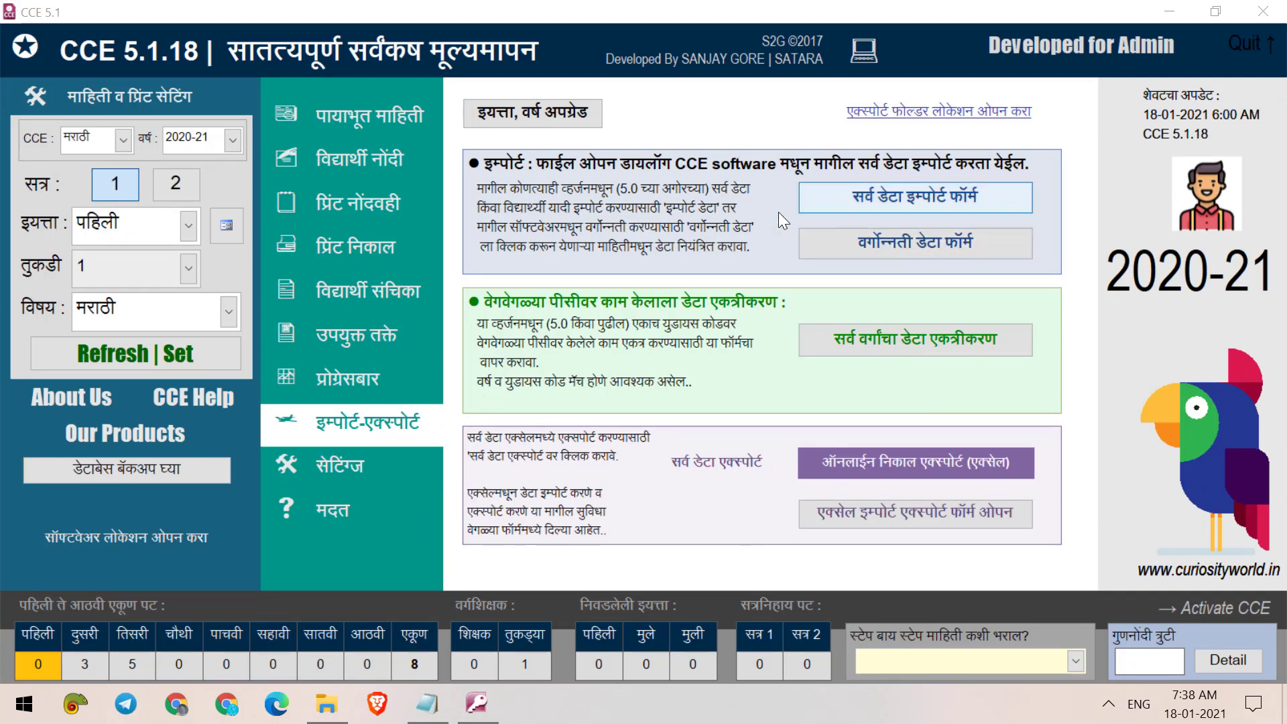
Open the सर्व डेटा इम्पोर्ट form and load the old CCE_4.4 database from G:\CCE_APR_20\CCE_4.4.
click(899, 200)
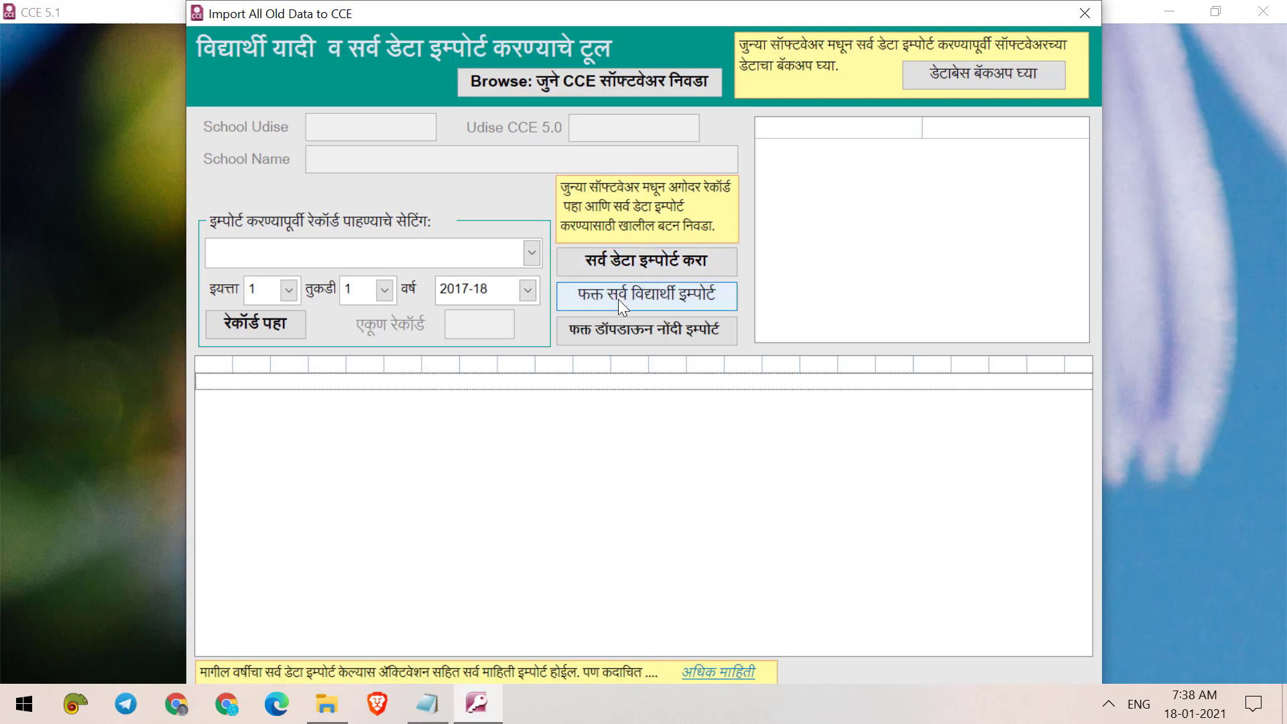
click(613, 87)
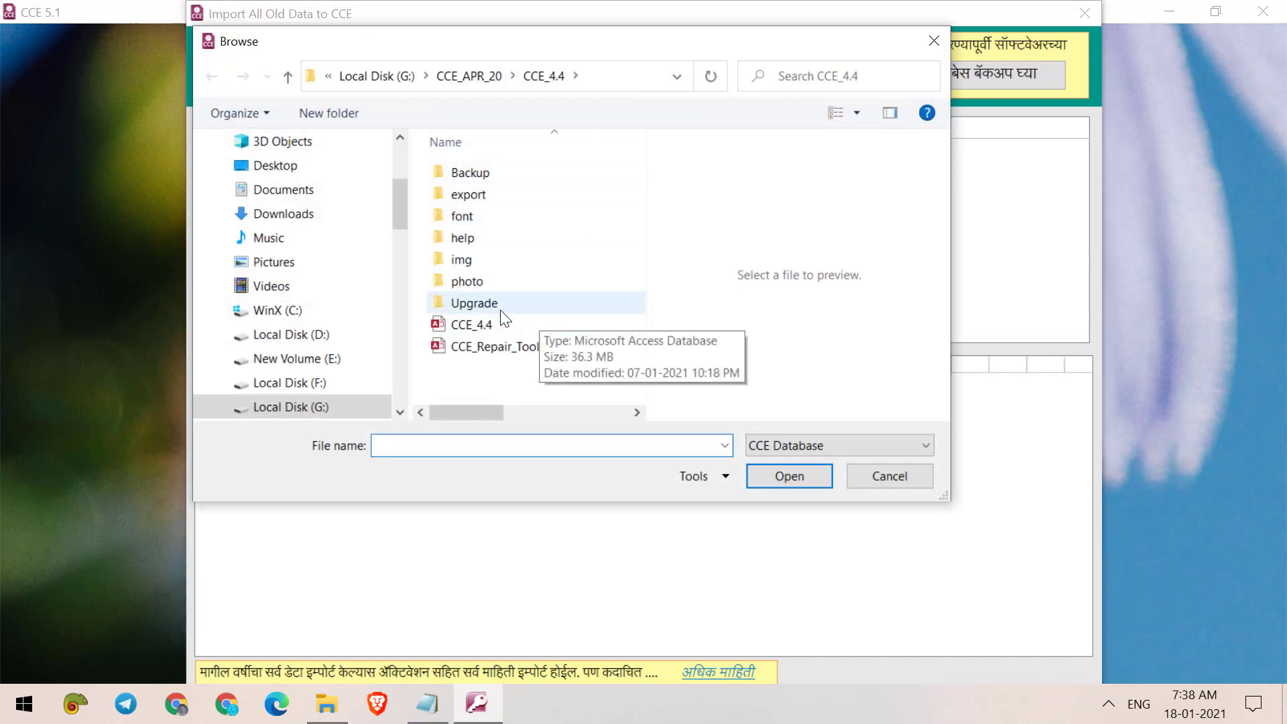
click(505, 324)
click(786, 476)
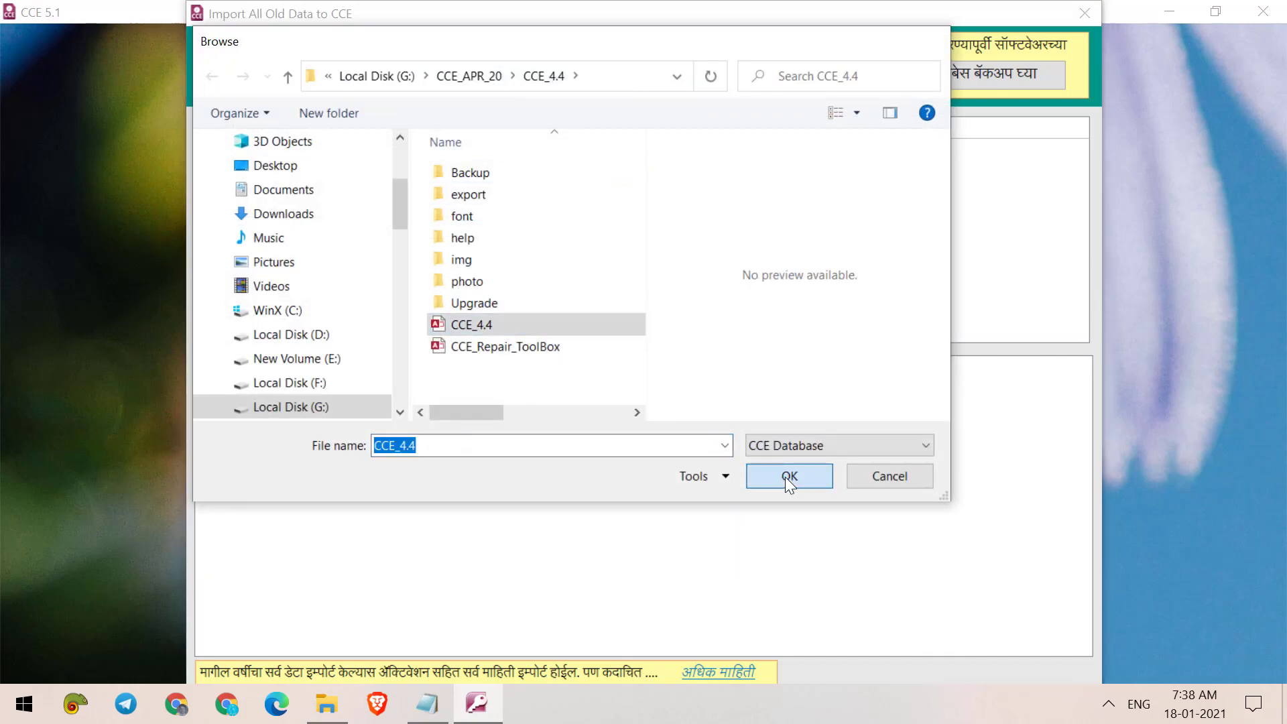
click(752, 422)
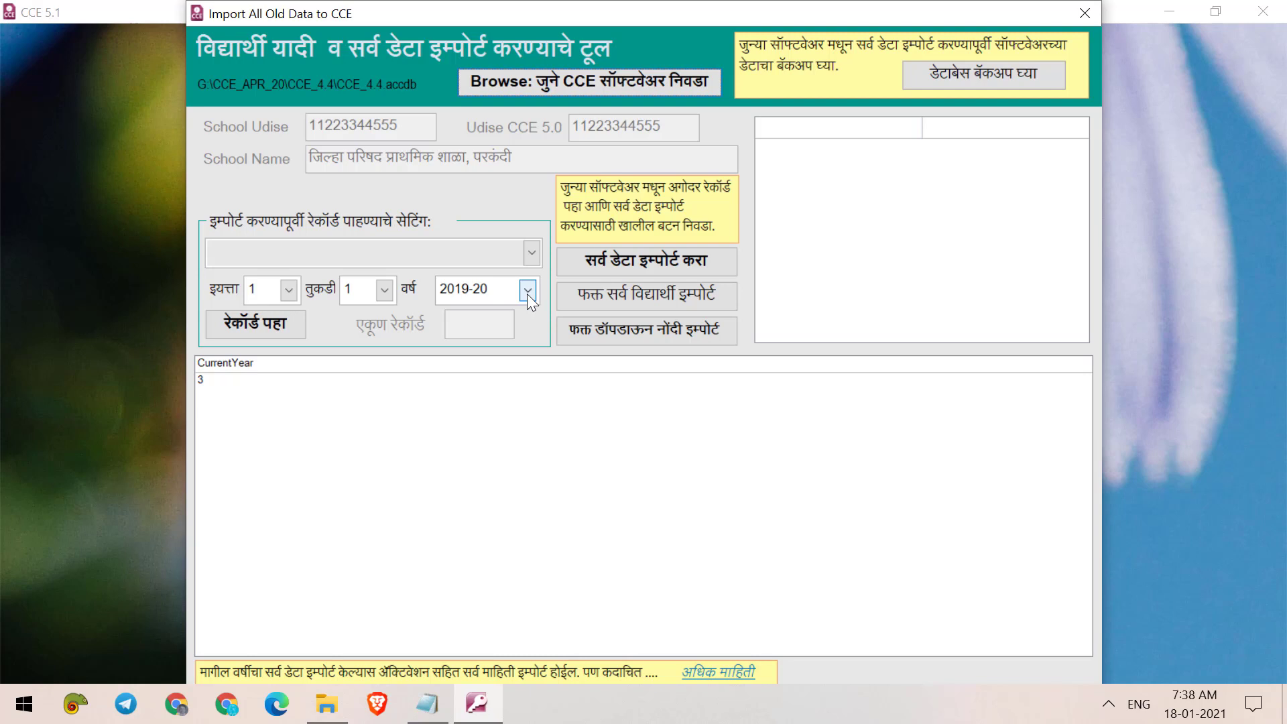
List the विद्यार्थी यादी records of class 1, division 1 for 2019-20 in the import form.
click(529, 254)
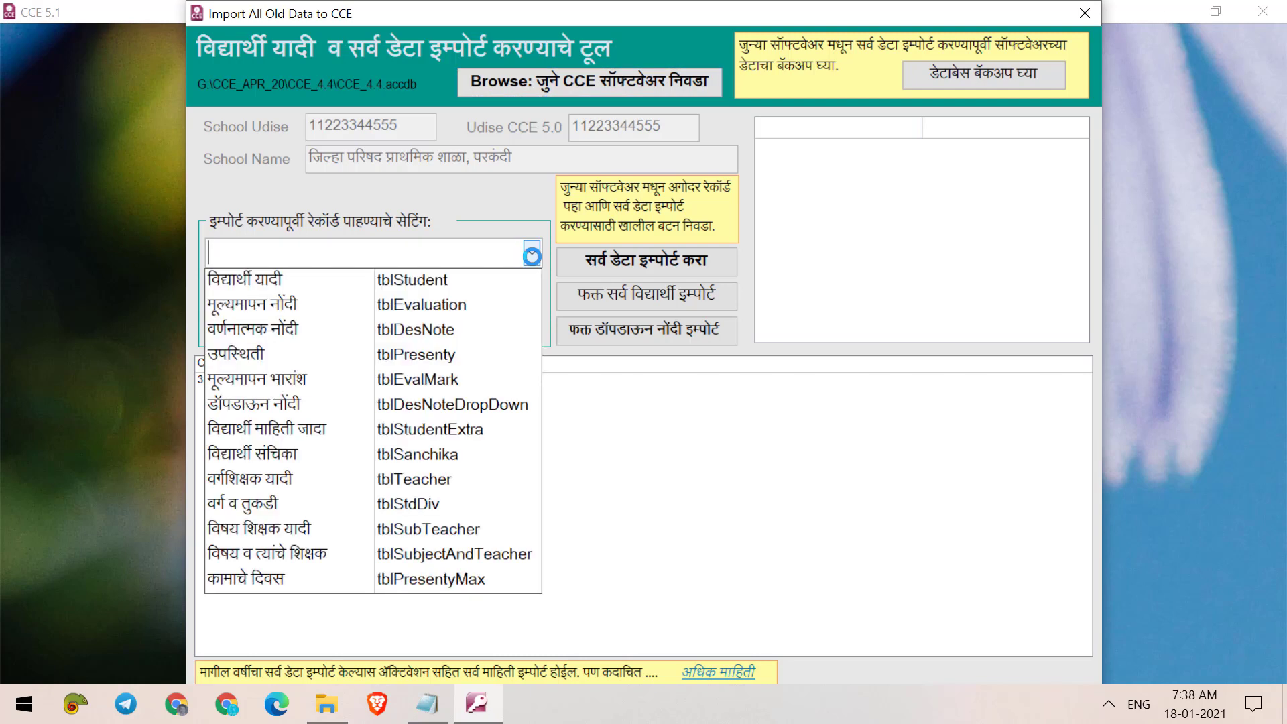
click(483, 290)
click(271, 326)
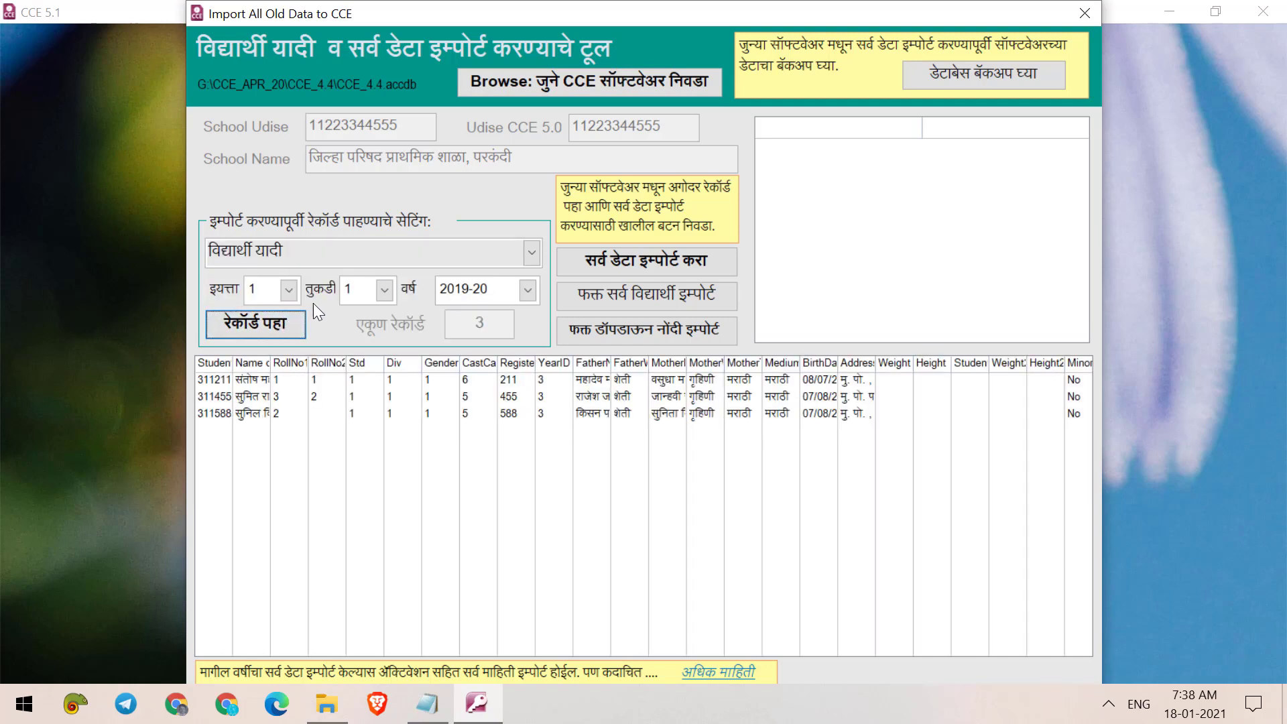
Set the class to All and list the 2019-20 student records of every class.
click(294, 288)
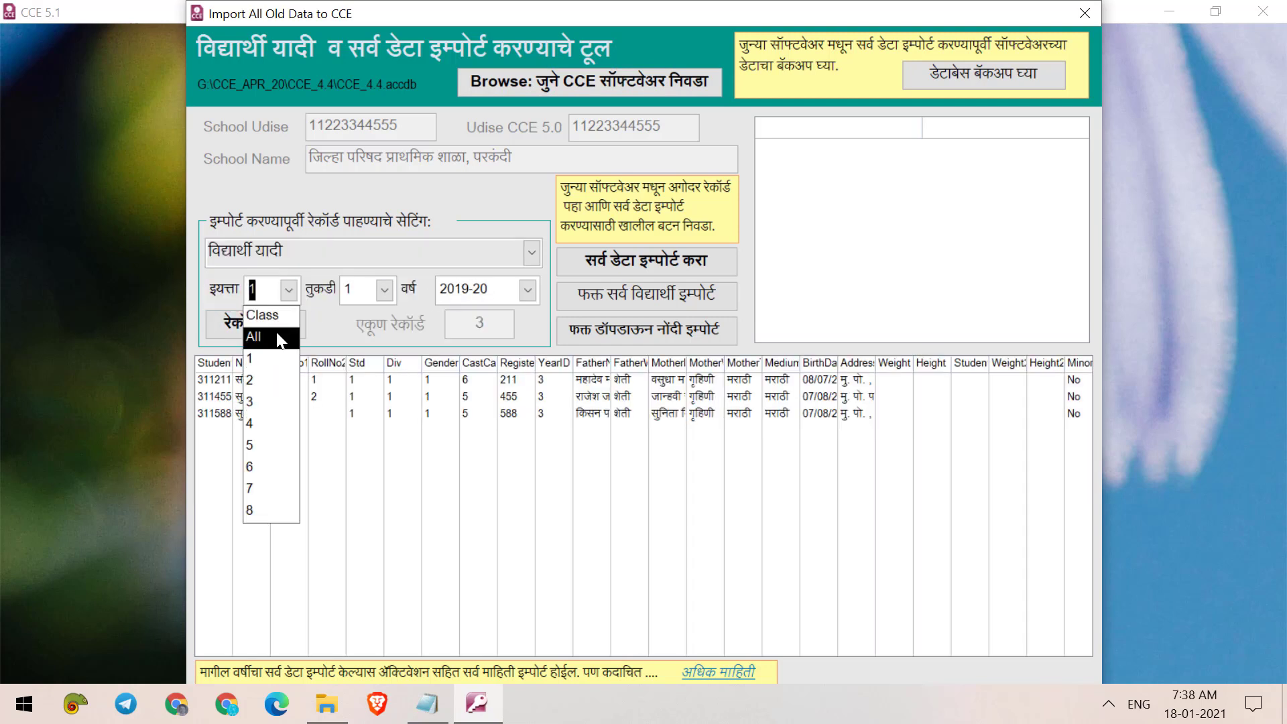
click(276, 332)
click(272, 324)
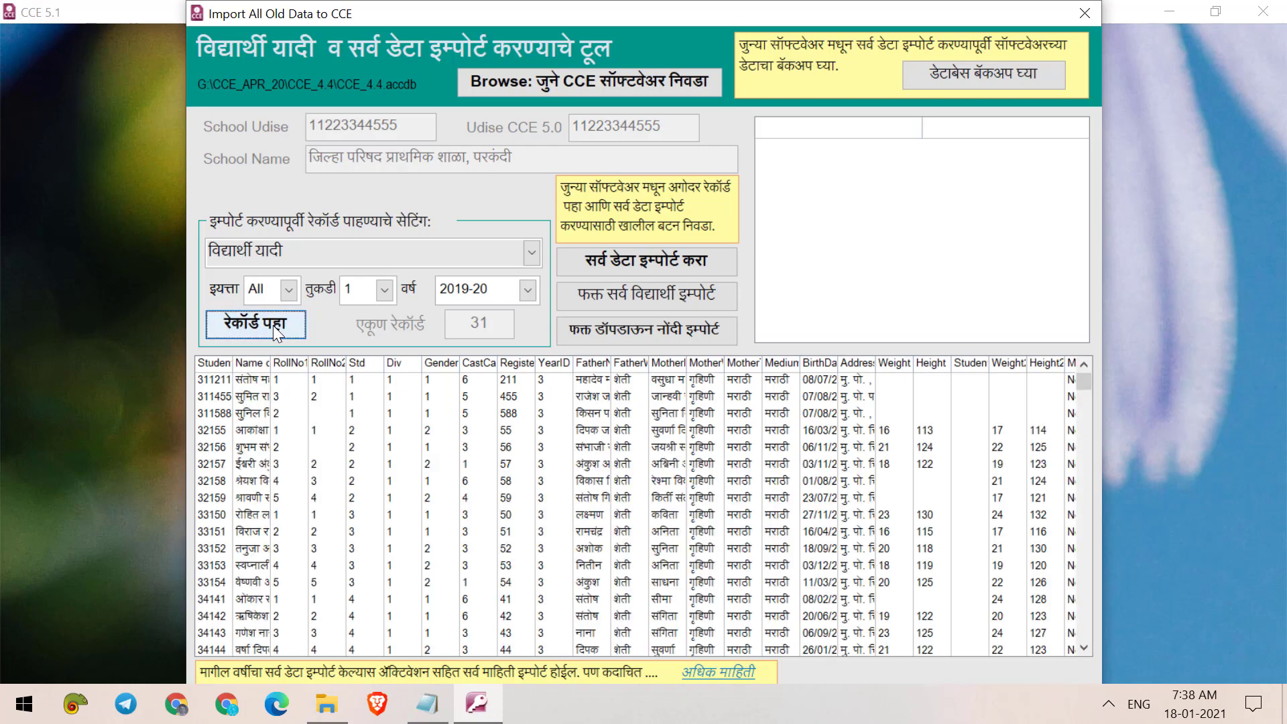
Import only the student records of all classes from the old database and refresh the main screen's counts.
click(621, 301)
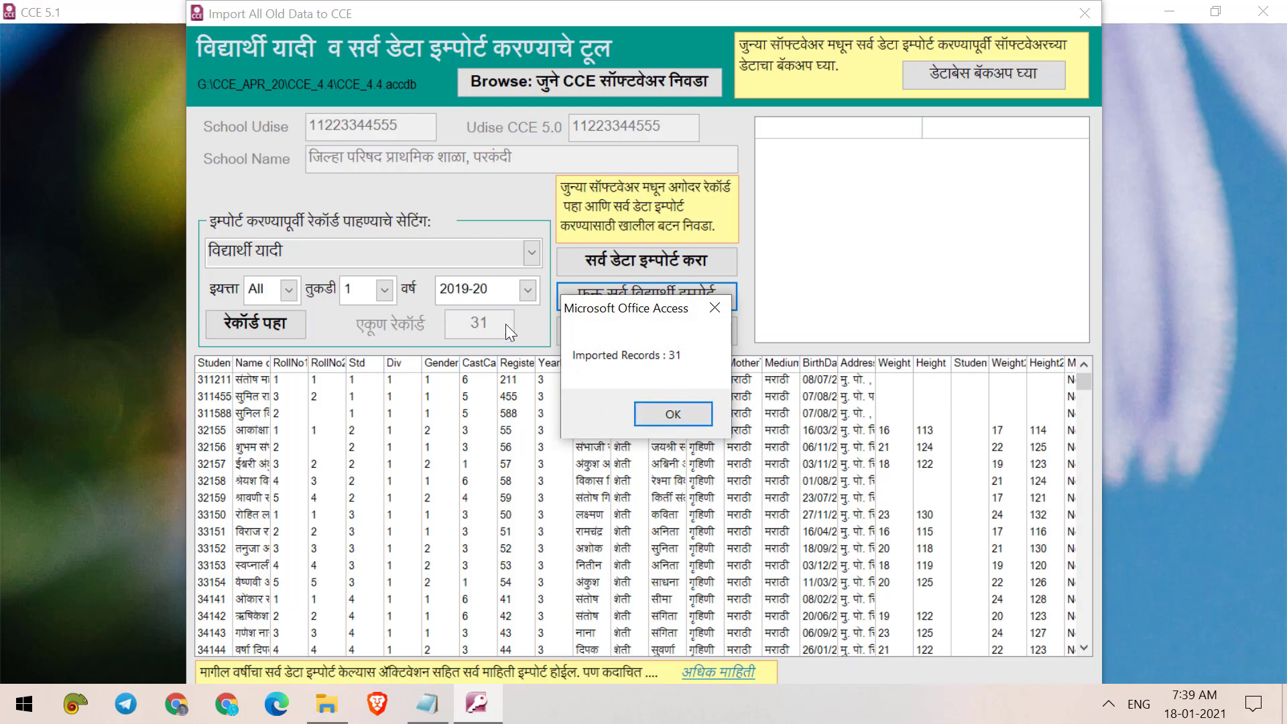
click(663, 416)
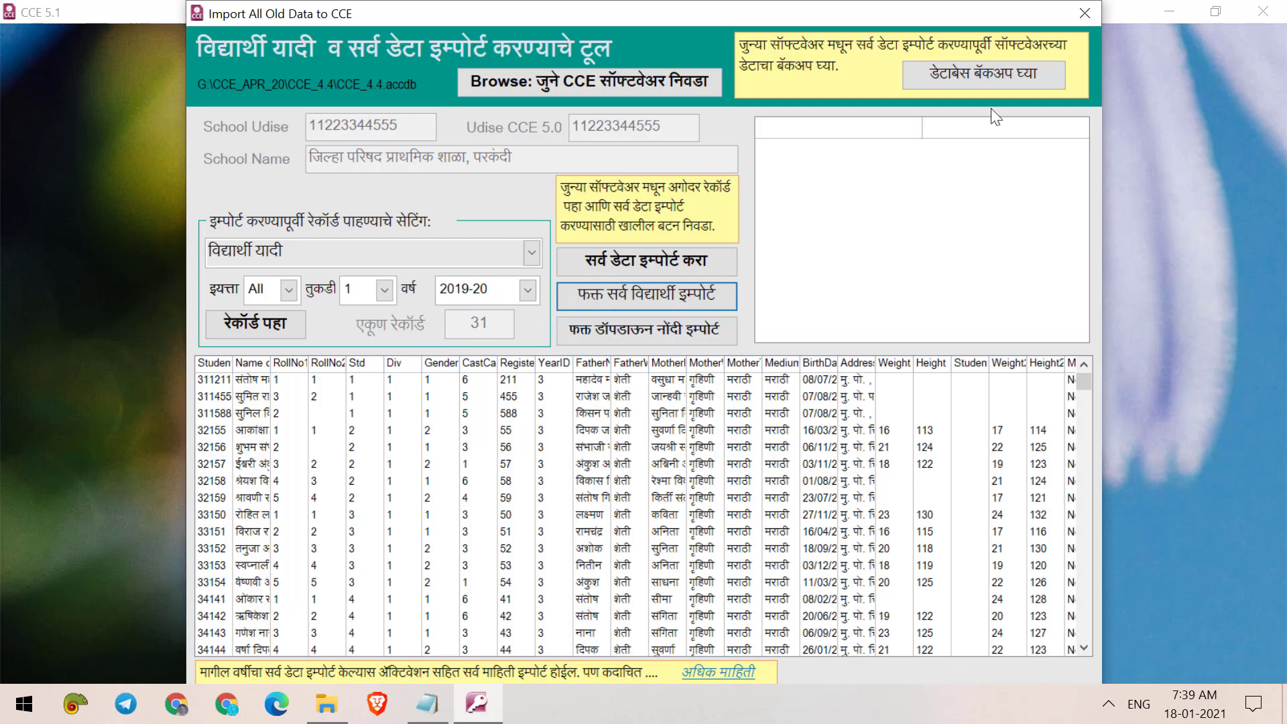
click(1085, 14)
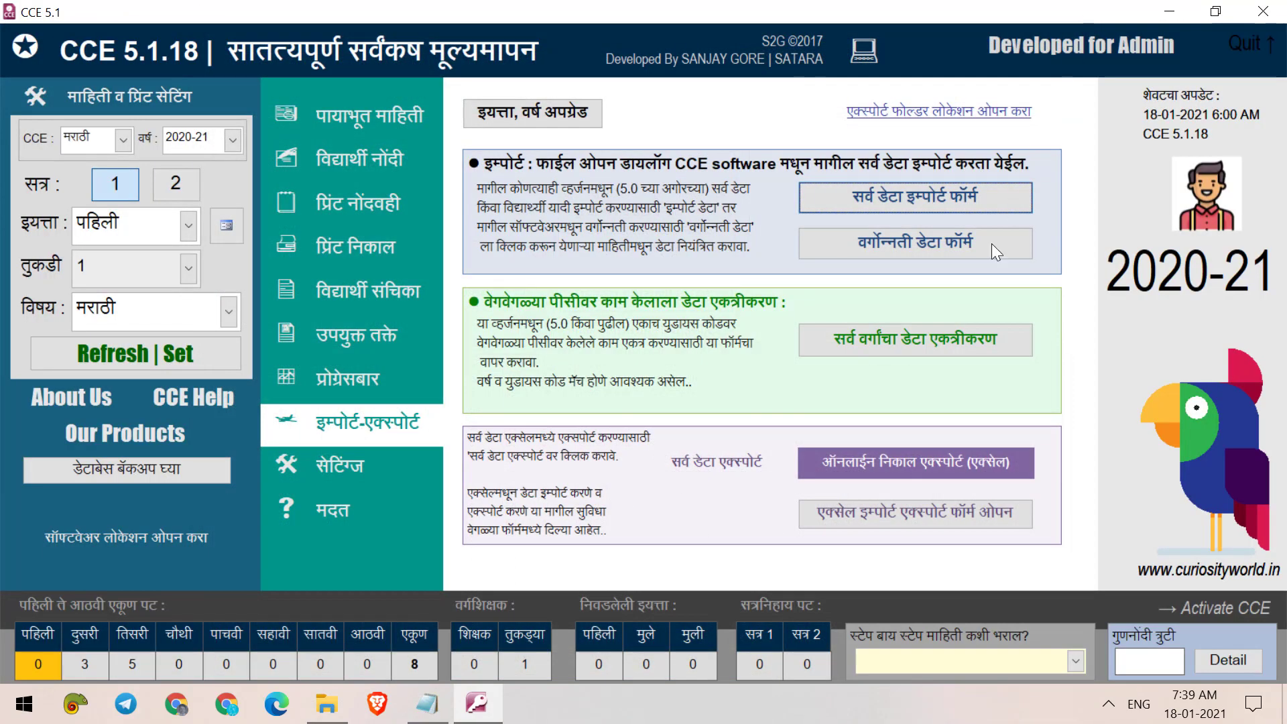
click(190, 358)
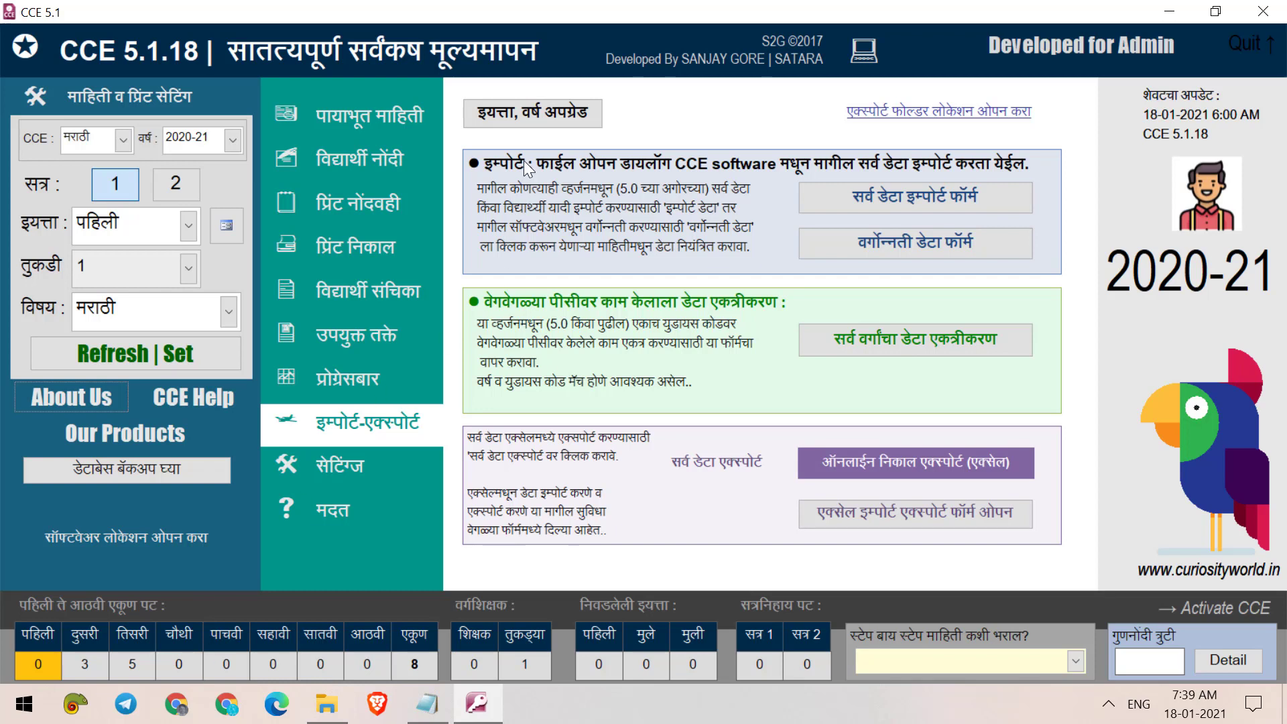
Open the इयत्ता, वर्ष अपग्रेड form and list the 2019-20 students of class तिसरी, division 1.
click(546, 111)
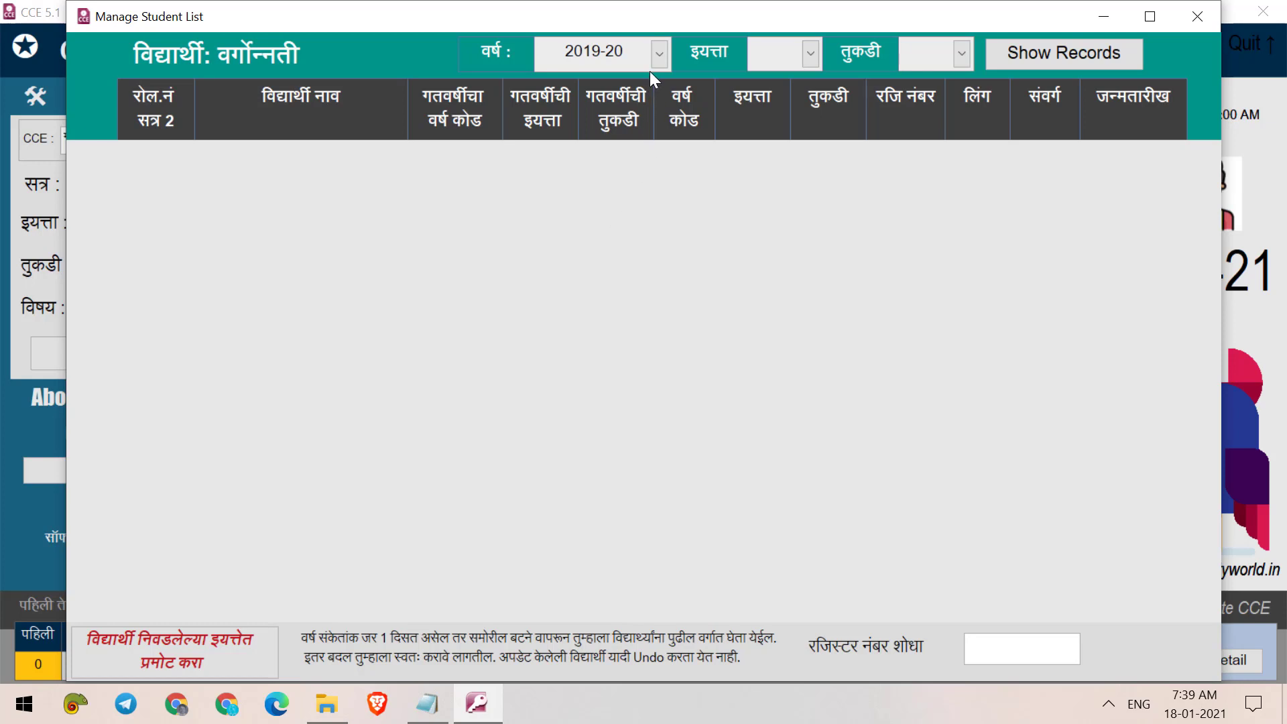
click(811, 55)
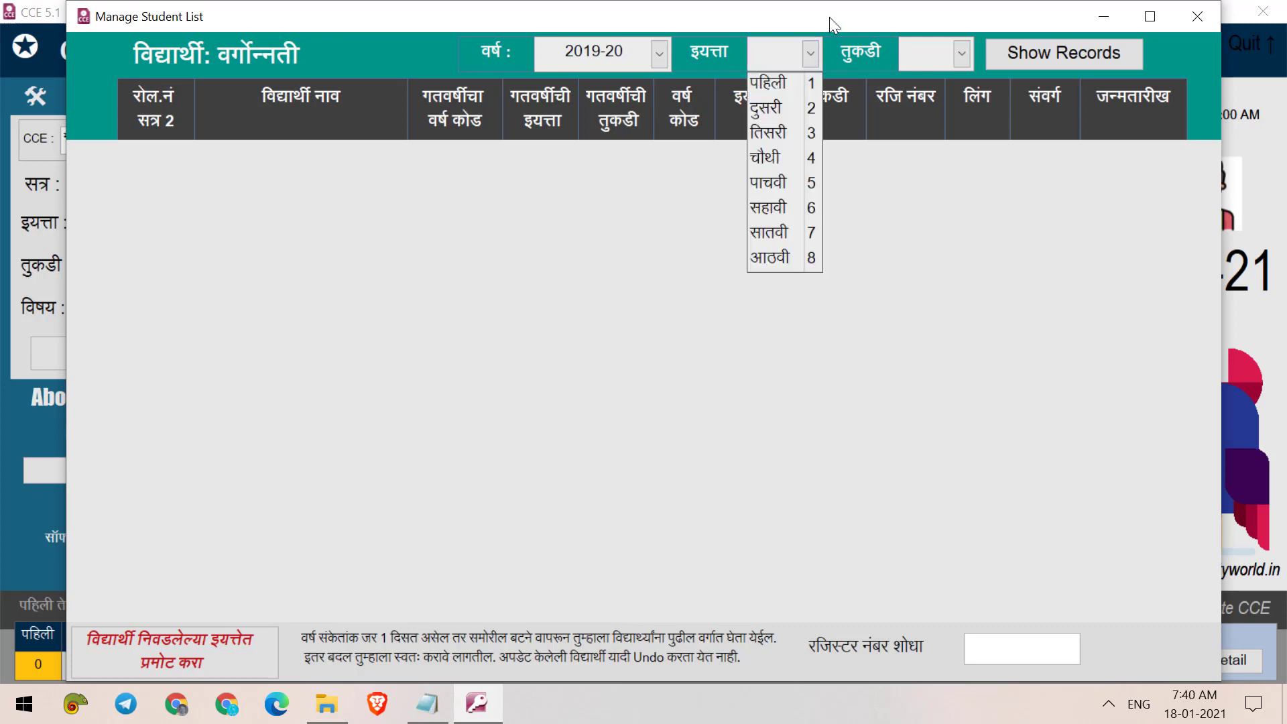
drag(830, 17, 846, 45)
click(829, 81)
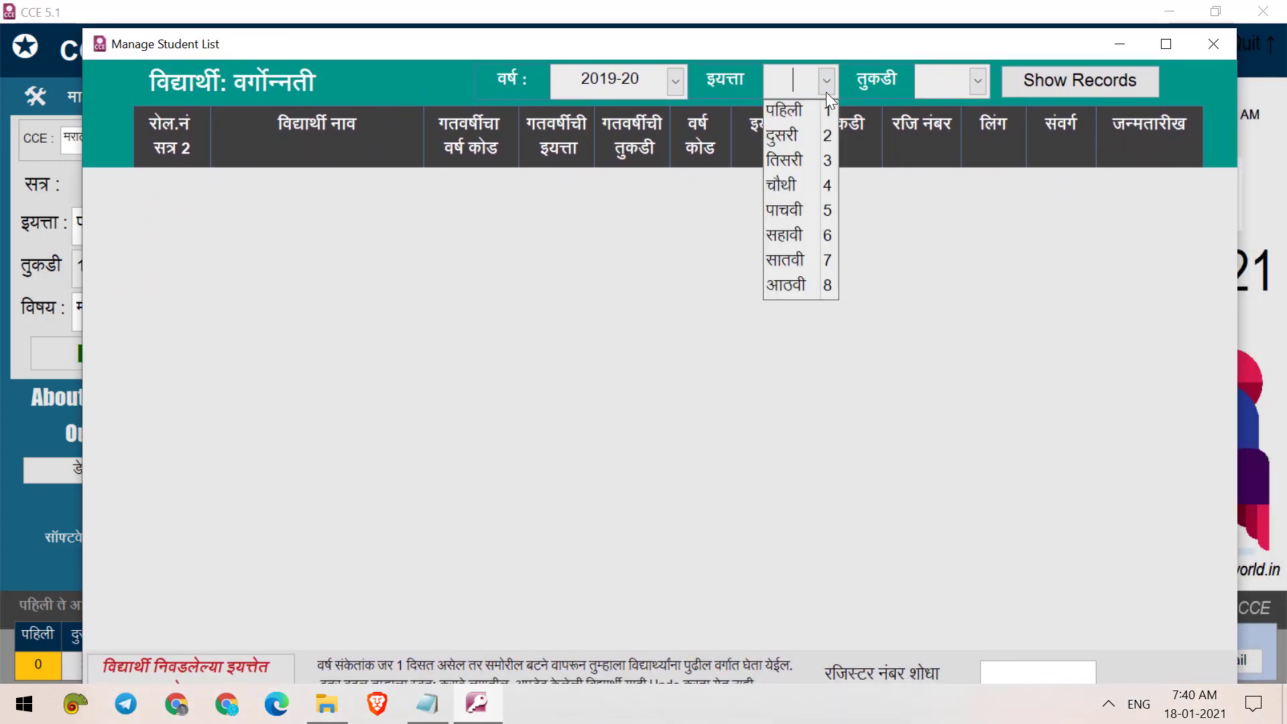
click(808, 162)
click(979, 82)
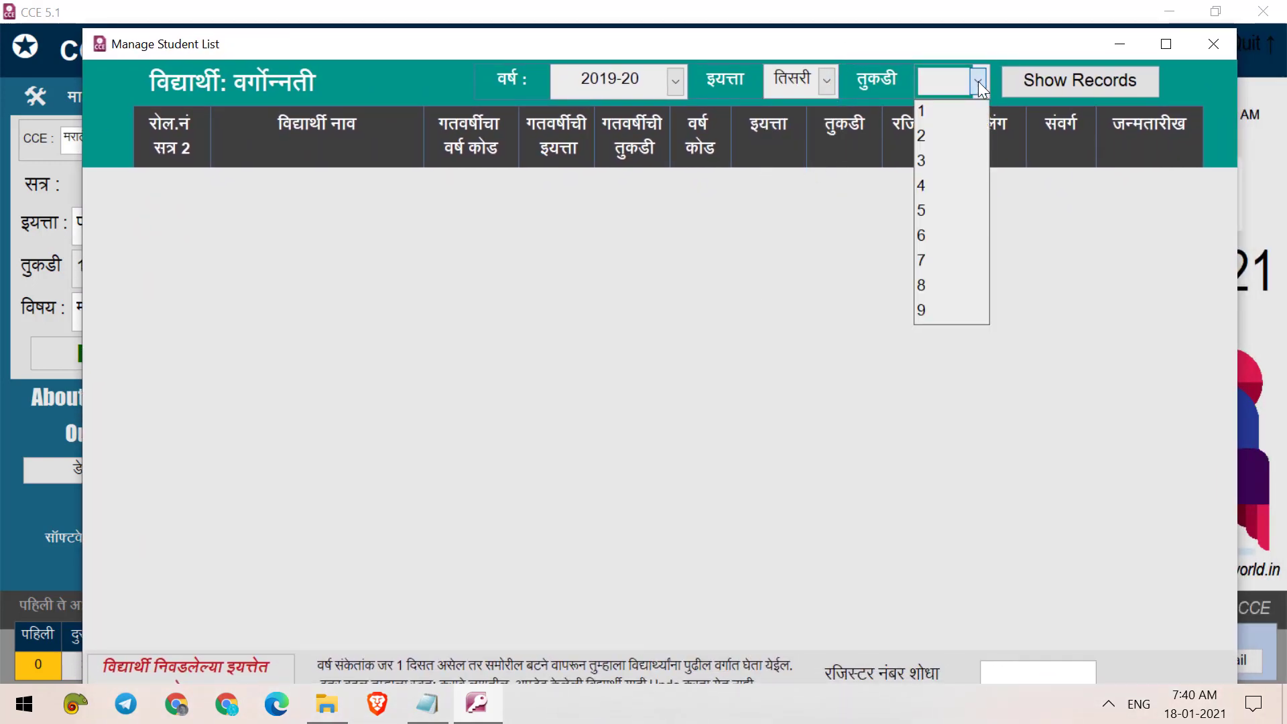
click(954, 119)
click(1038, 79)
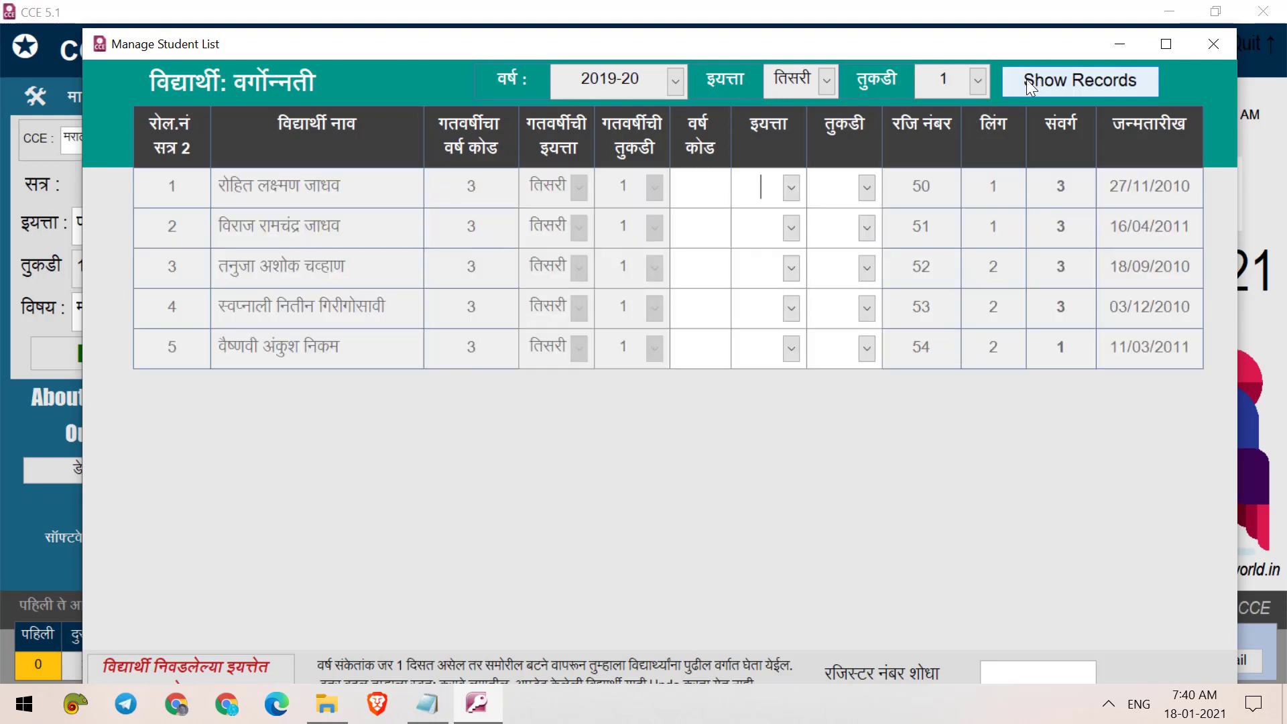
Set year code 4, class चौथी and division 1 as the new placement for all listed तिसरी students.
drag(900, 42, 896, 17)
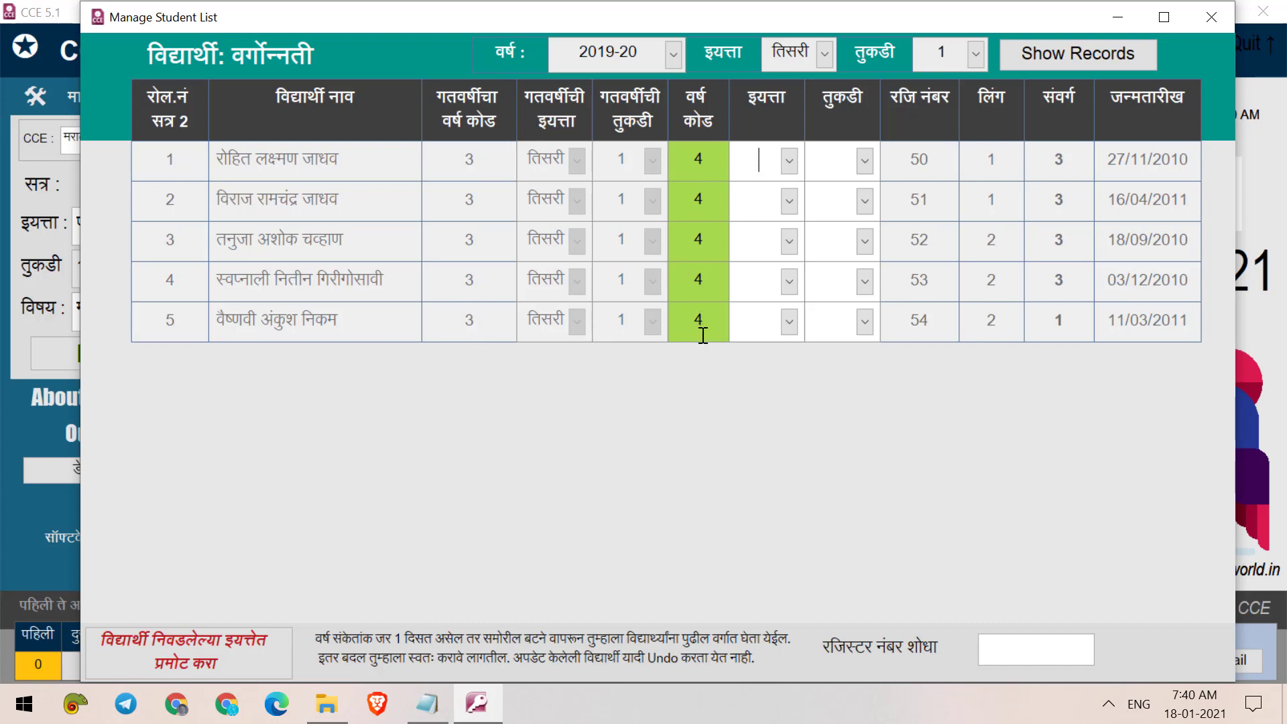
click(790, 161)
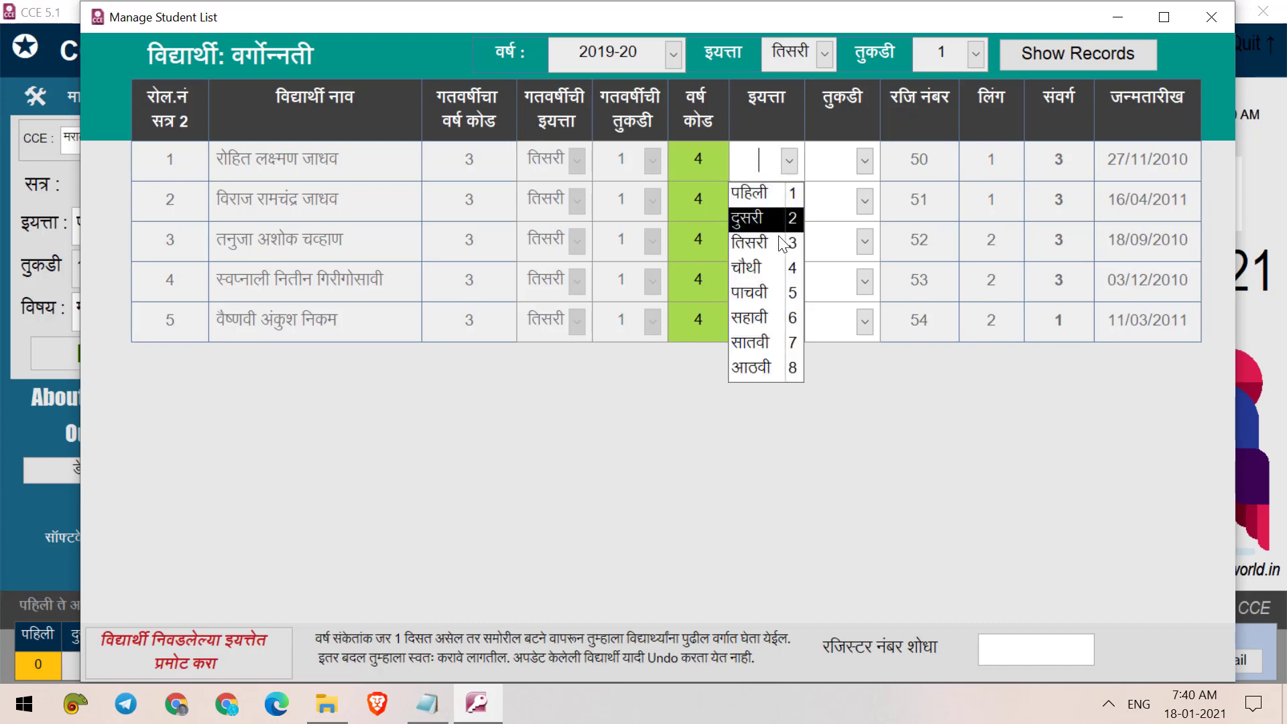
click(769, 267)
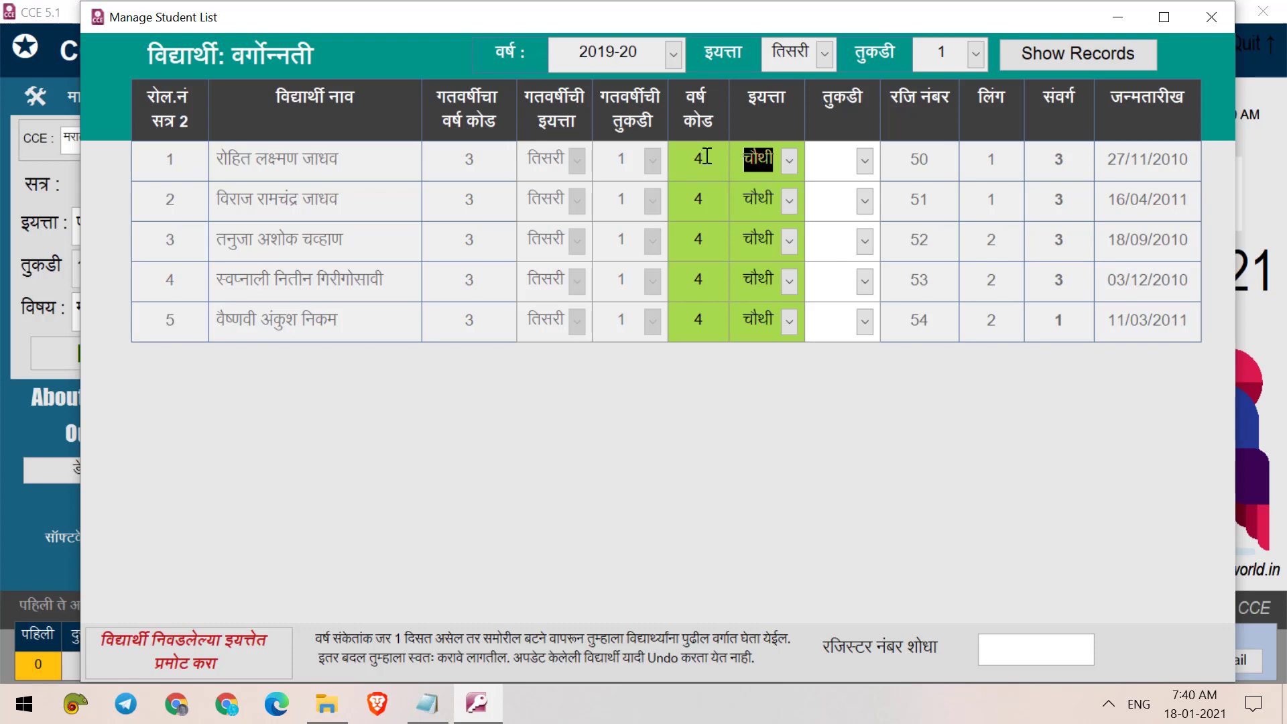
click(865, 160)
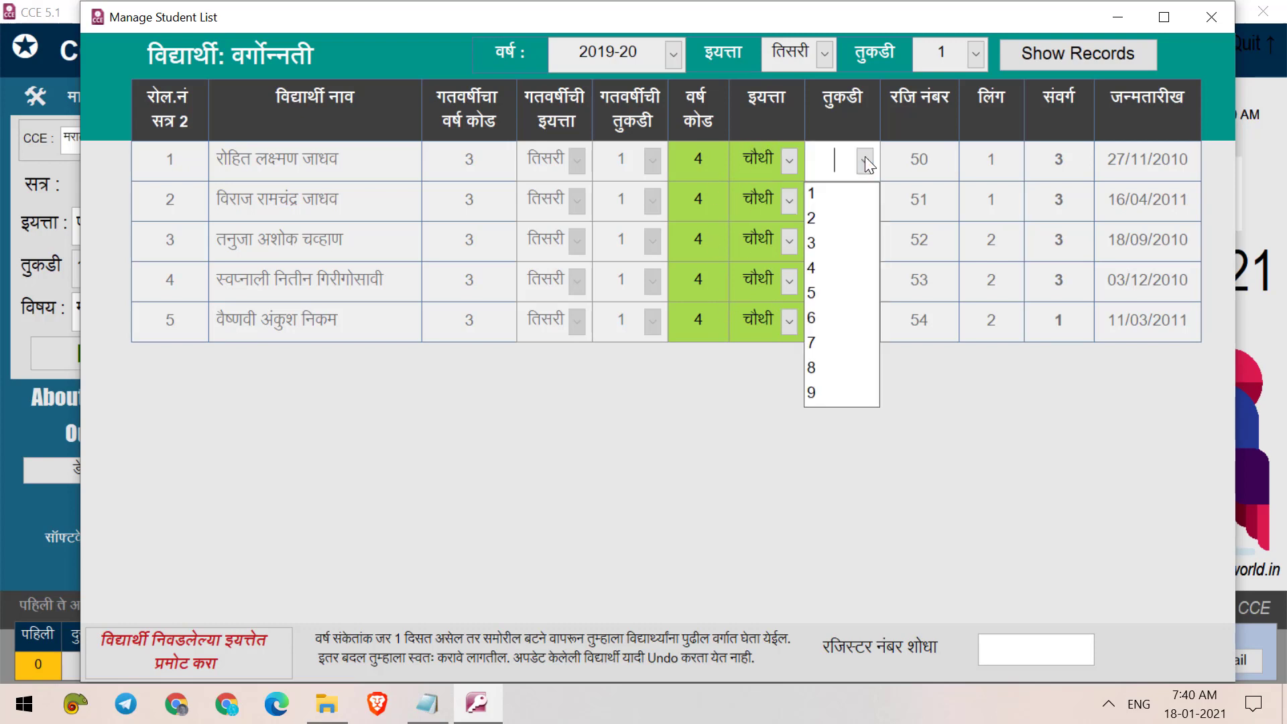
click(853, 194)
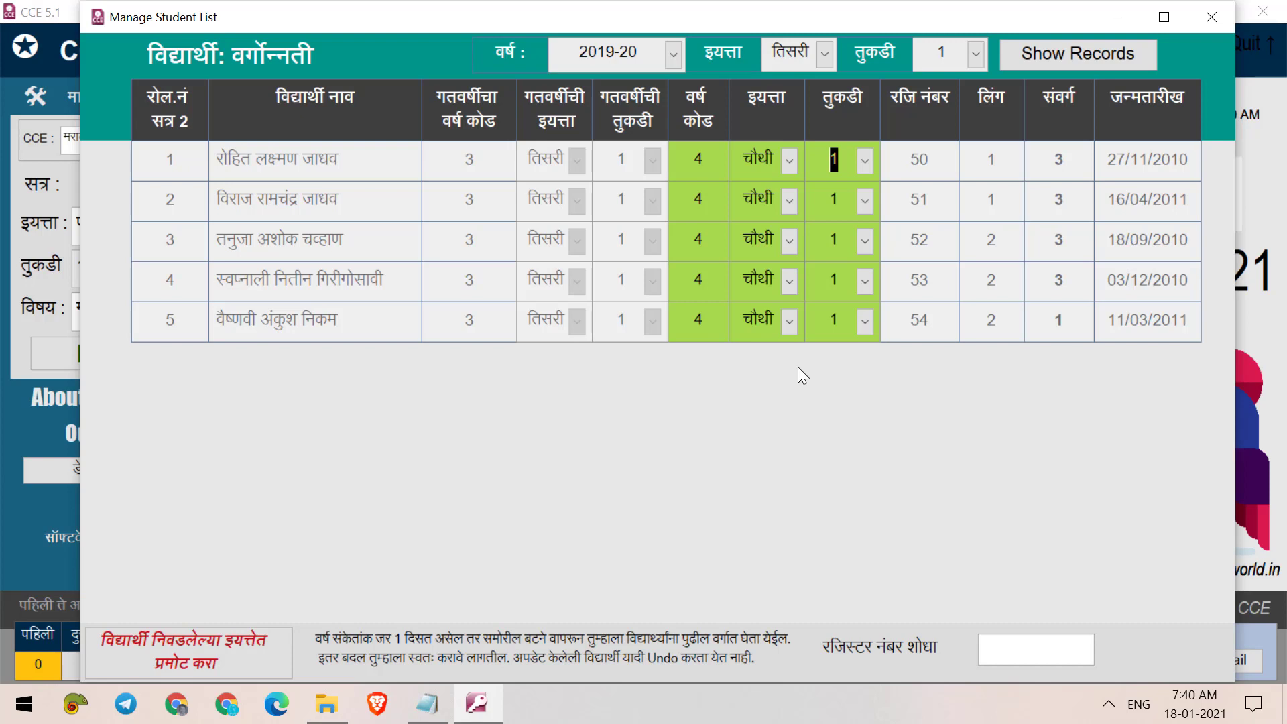
Promote the listed तिसरी students to class चौथी, division 1 for 2020-21 and refresh the main screen's counts.
click(222, 653)
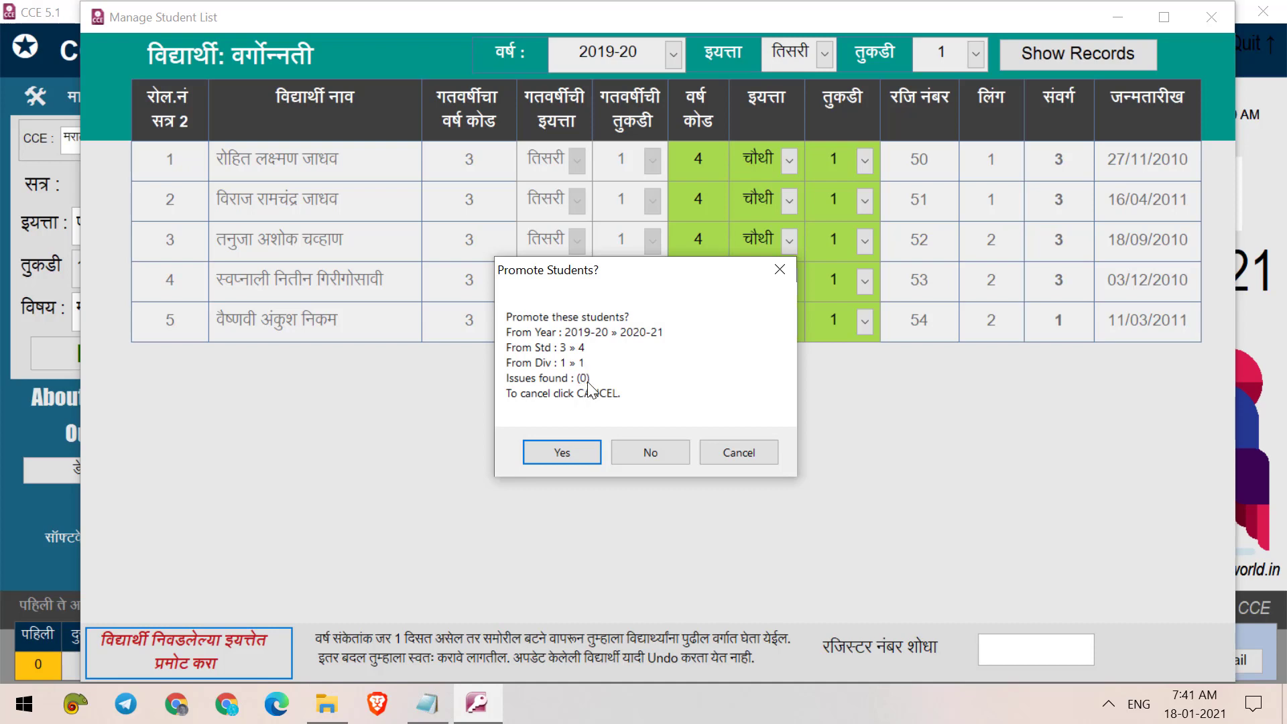
click(574, 453)
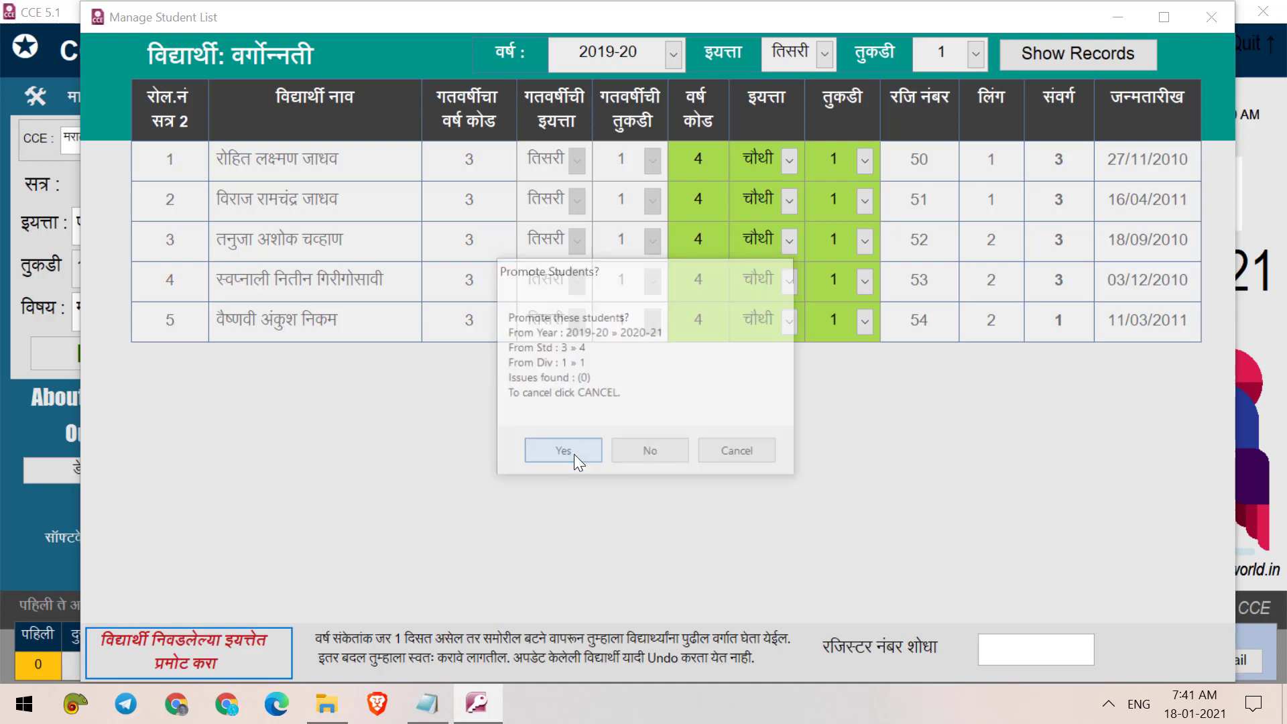
click(668, 417)
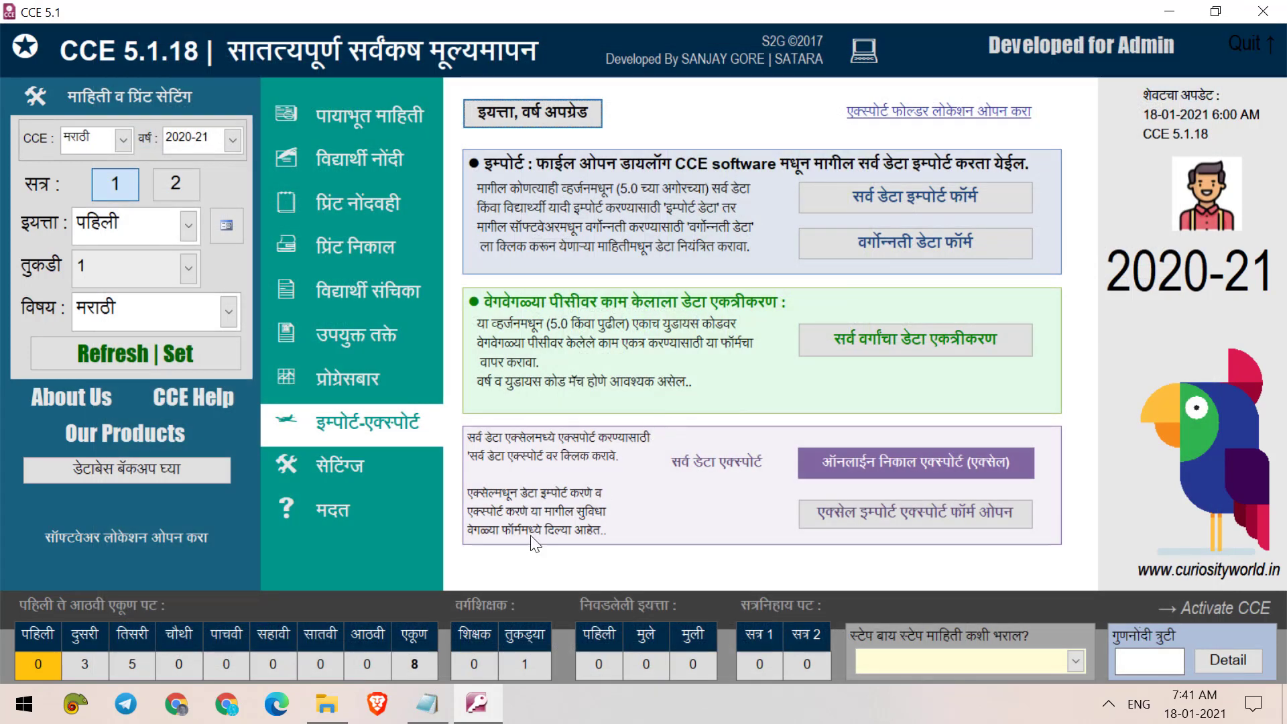
click(179, 354)
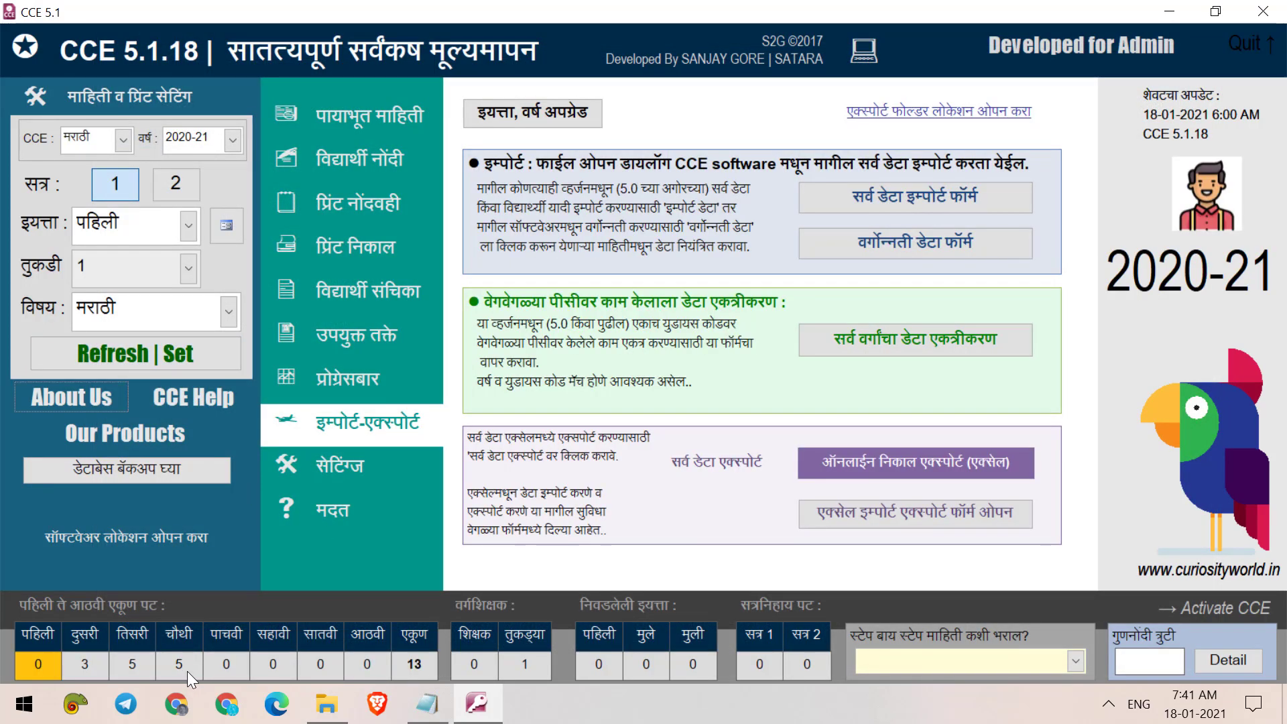
Reopen the इयत्ता, वर्ष अपग्रेड form and list the 2019-20 students of class चौथी, division 1.
click(575, 121)
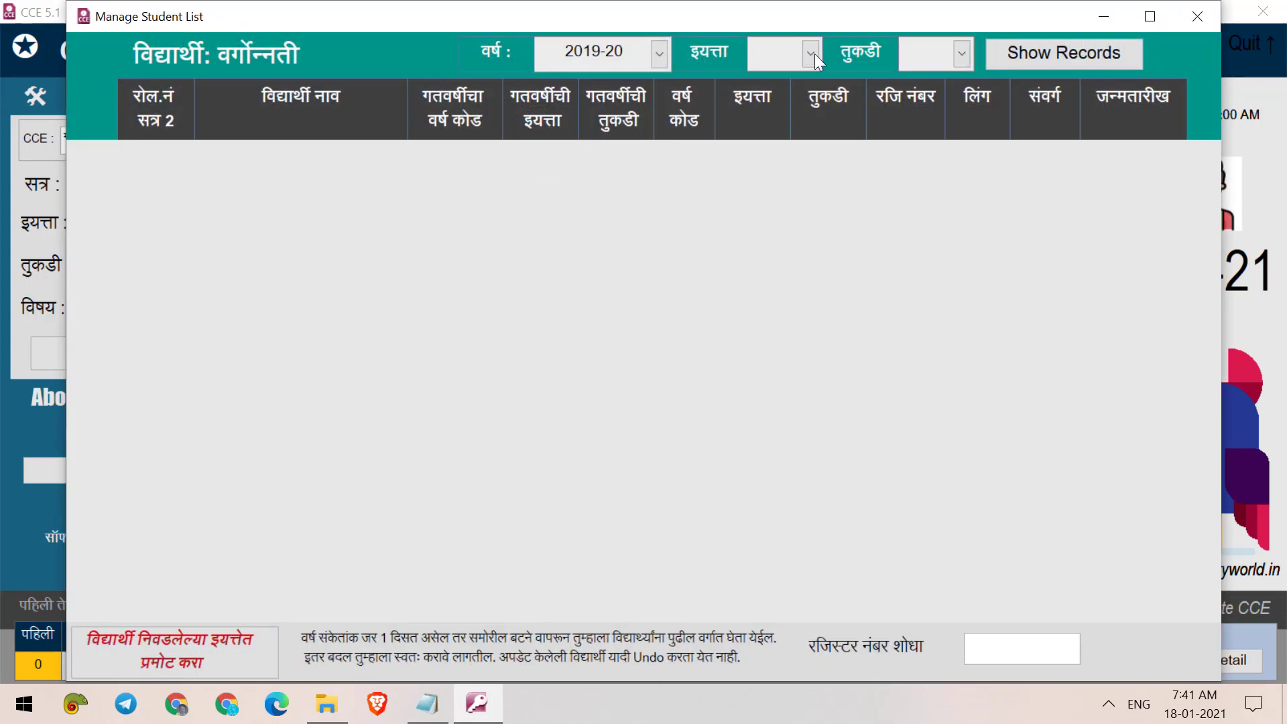
click(811, 54)
click(799, 151)
click(962, 54)
click(912, 81)
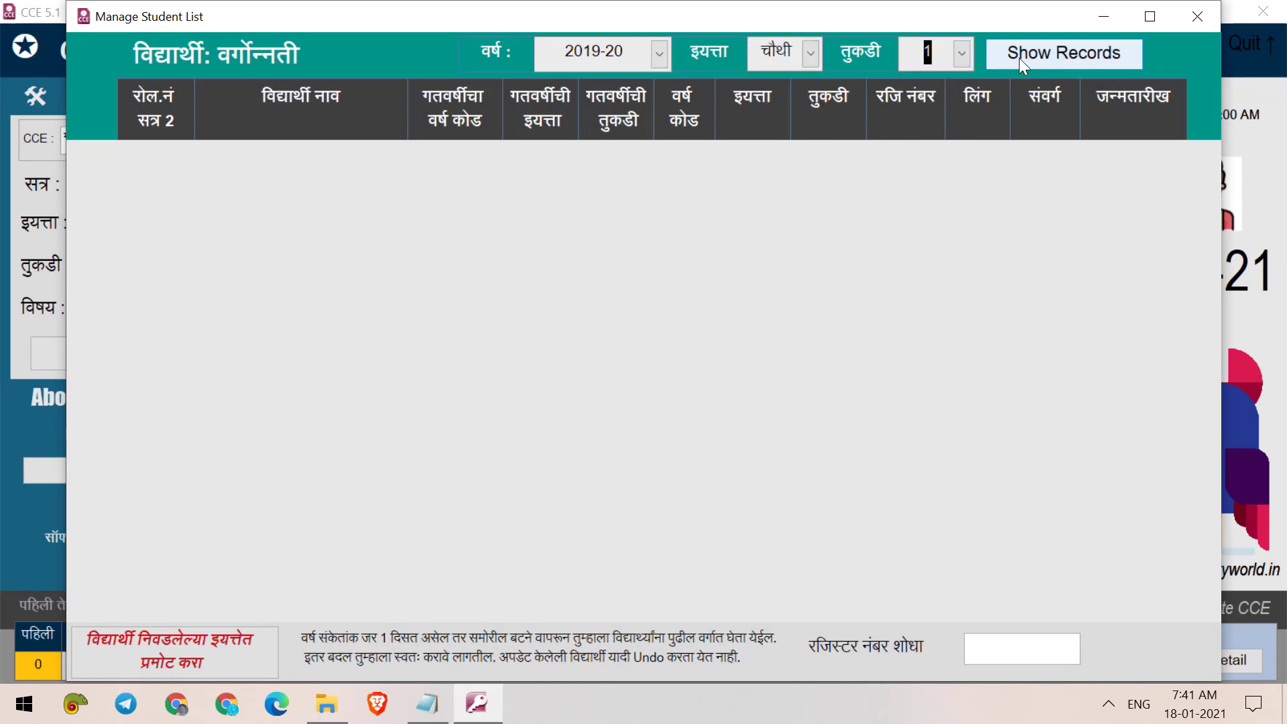
click(1020, 58)
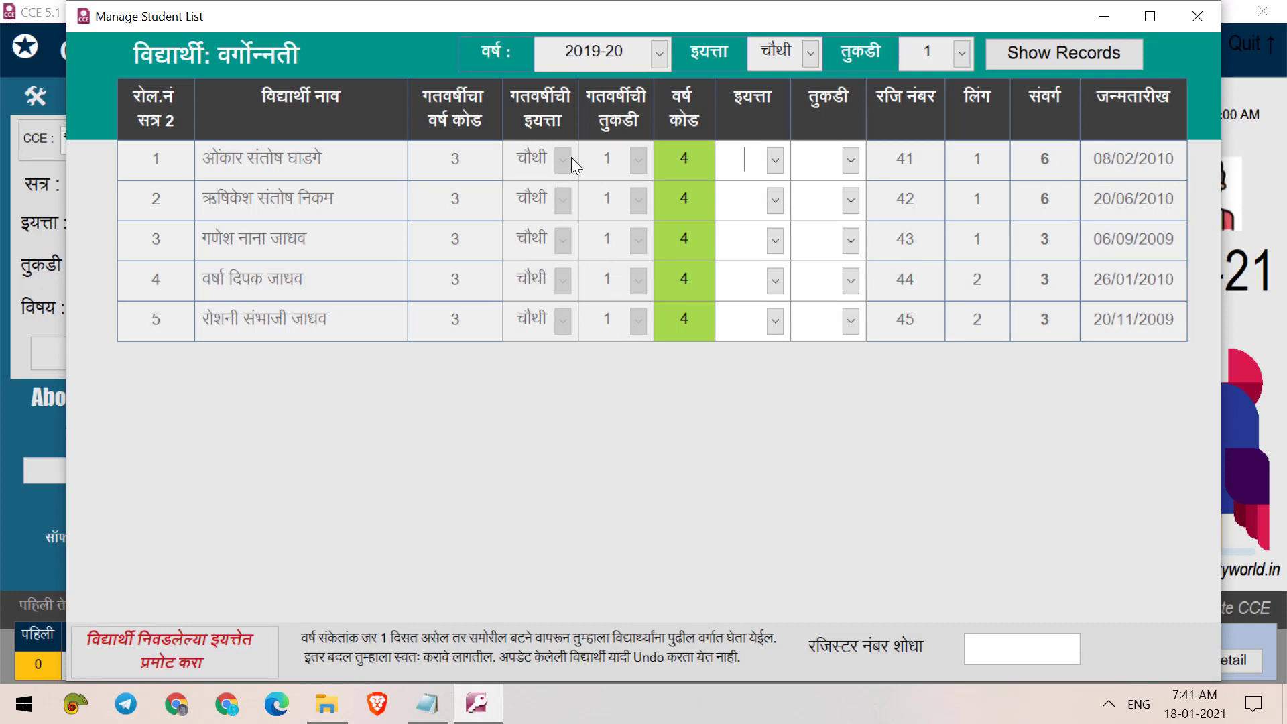
Set class पाचवी and division 1 as the new placement for all listed चौथी students.
click(776, 159)
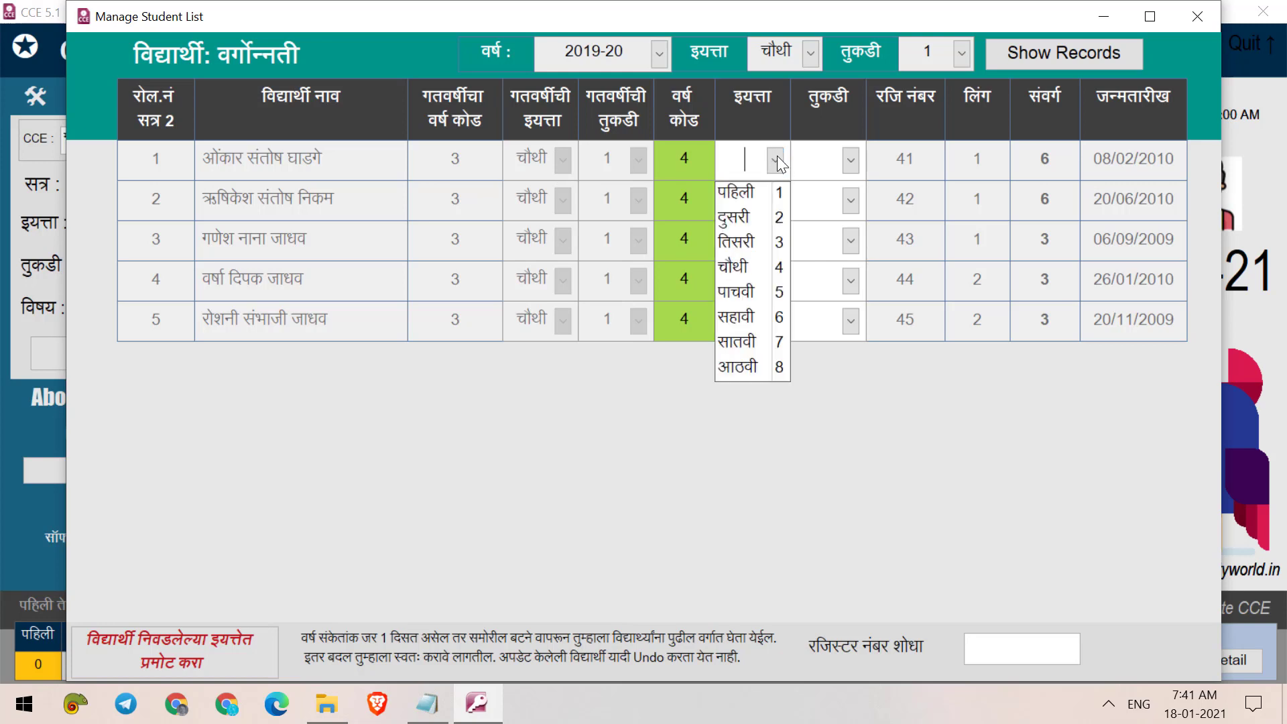
click(774, 291)
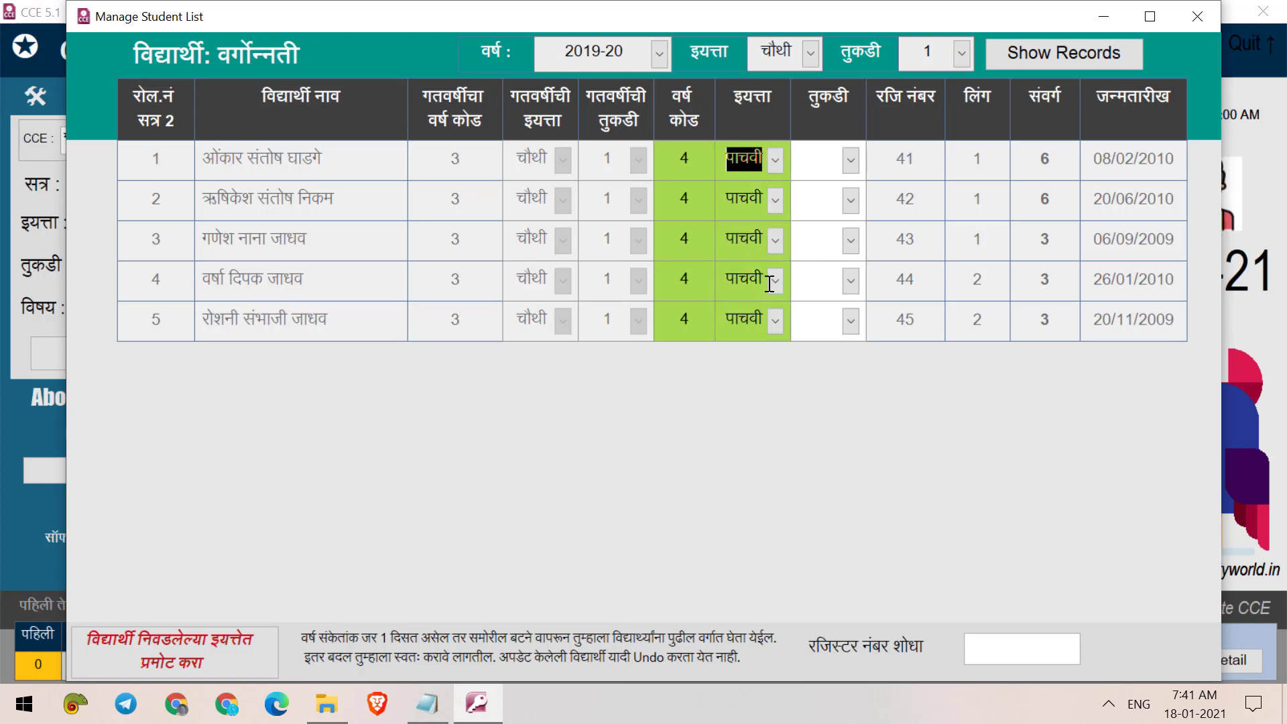
click(850, 160)
click(824, 191)
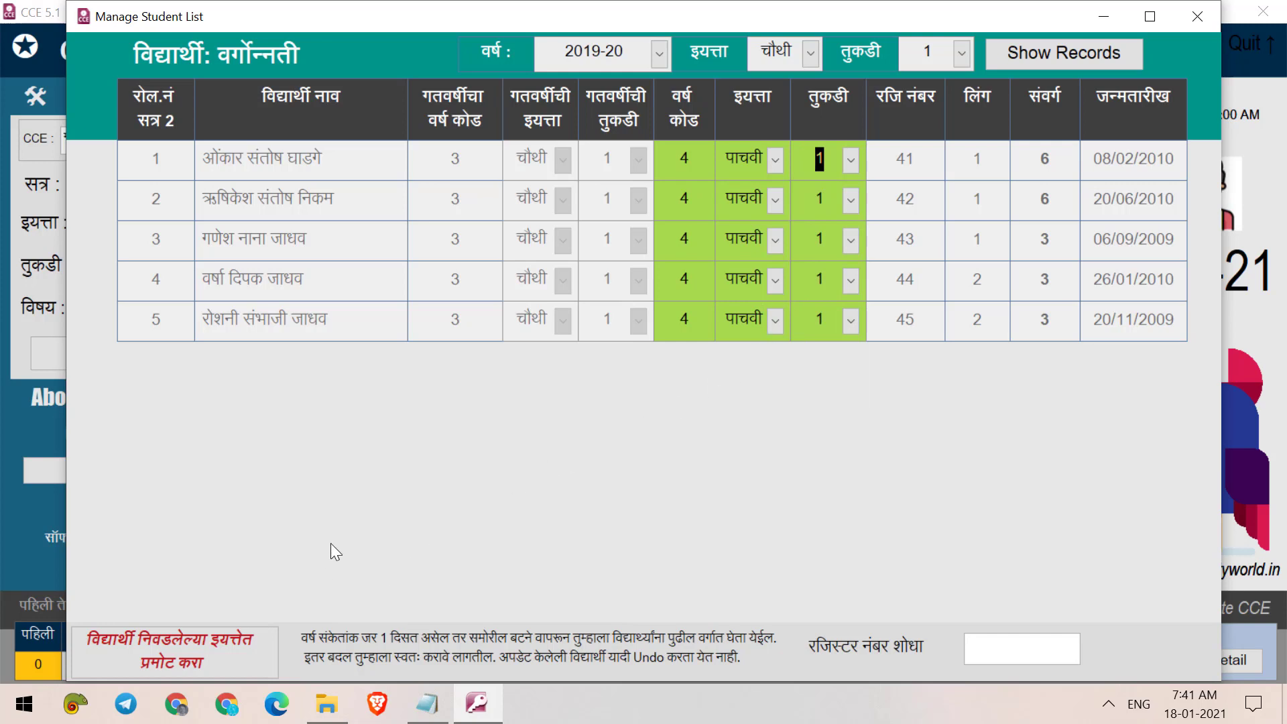
Promote the listed चौथी students to class पाचवी, division 1 for 2020-21 and refresh the main screen's counts.
click(194, 650)
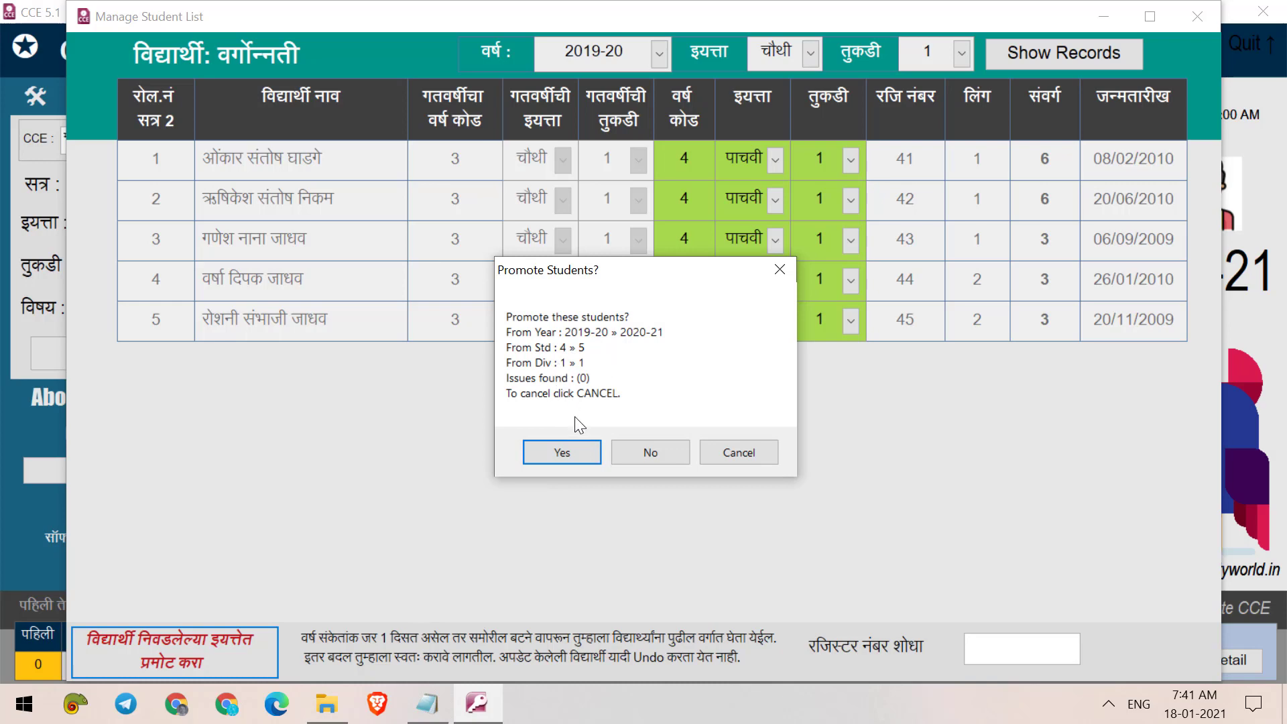
click(563, 454)
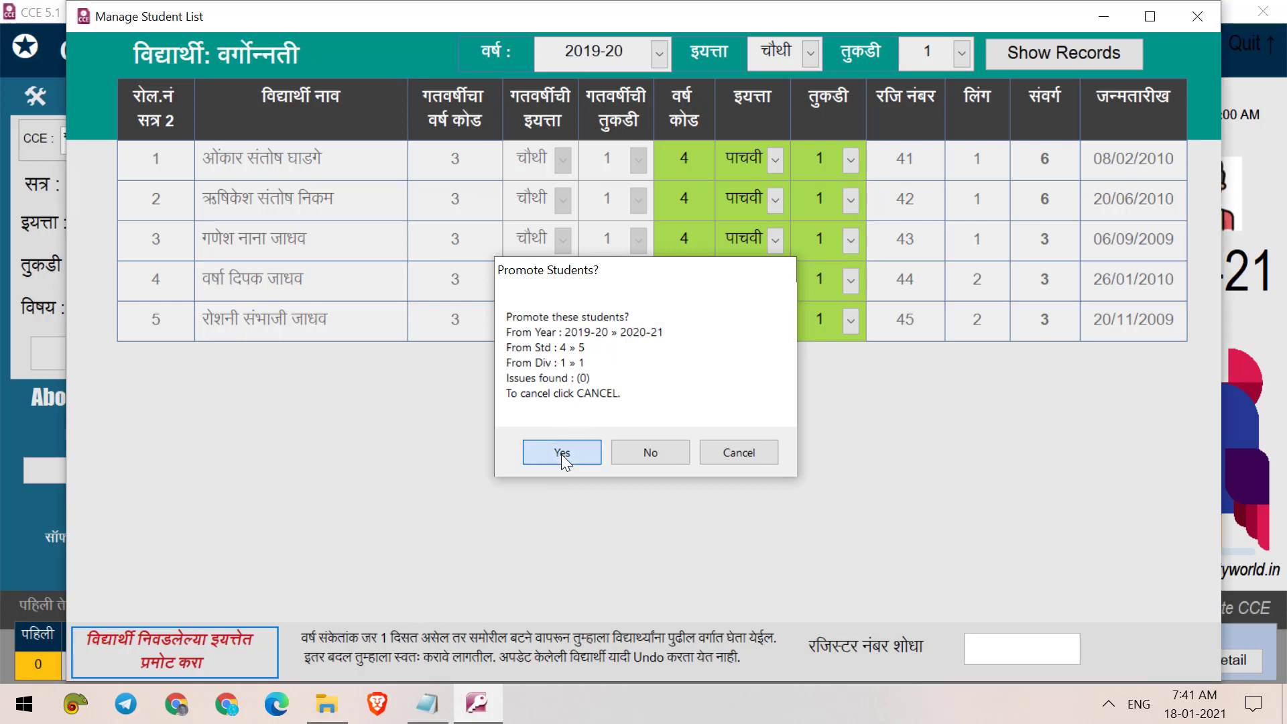
click(673, 414)
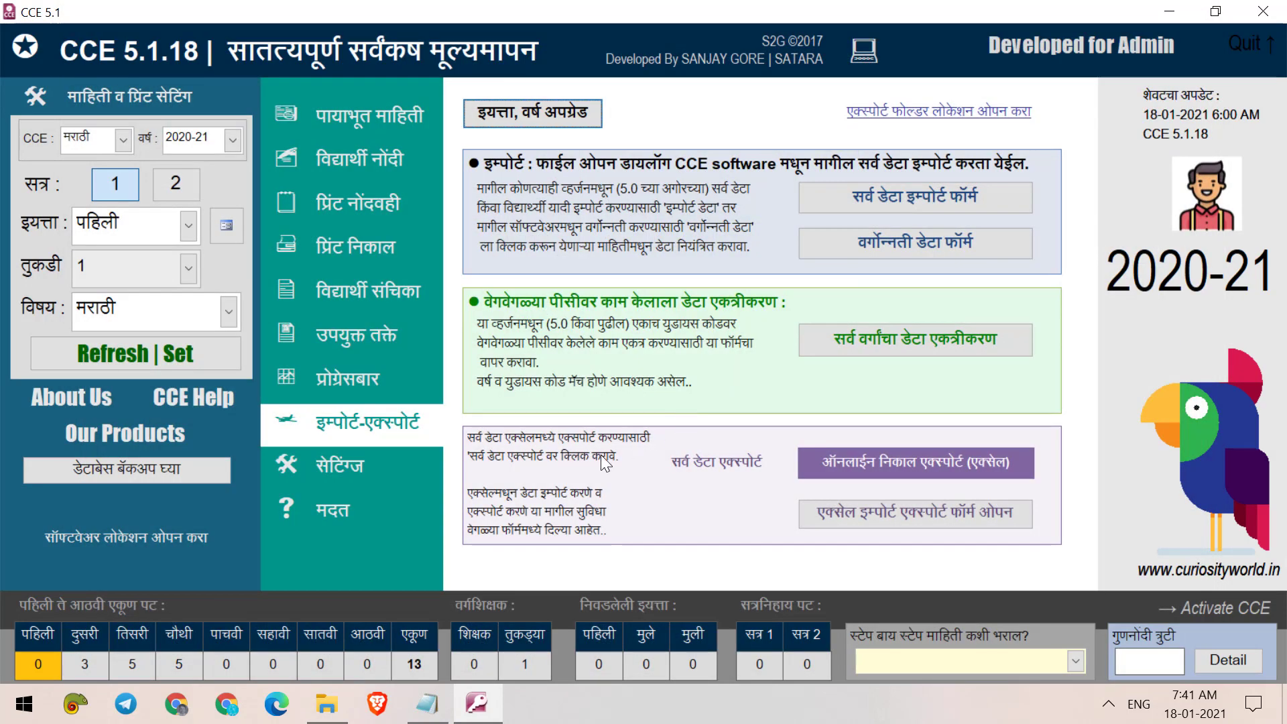
click(186, 352)
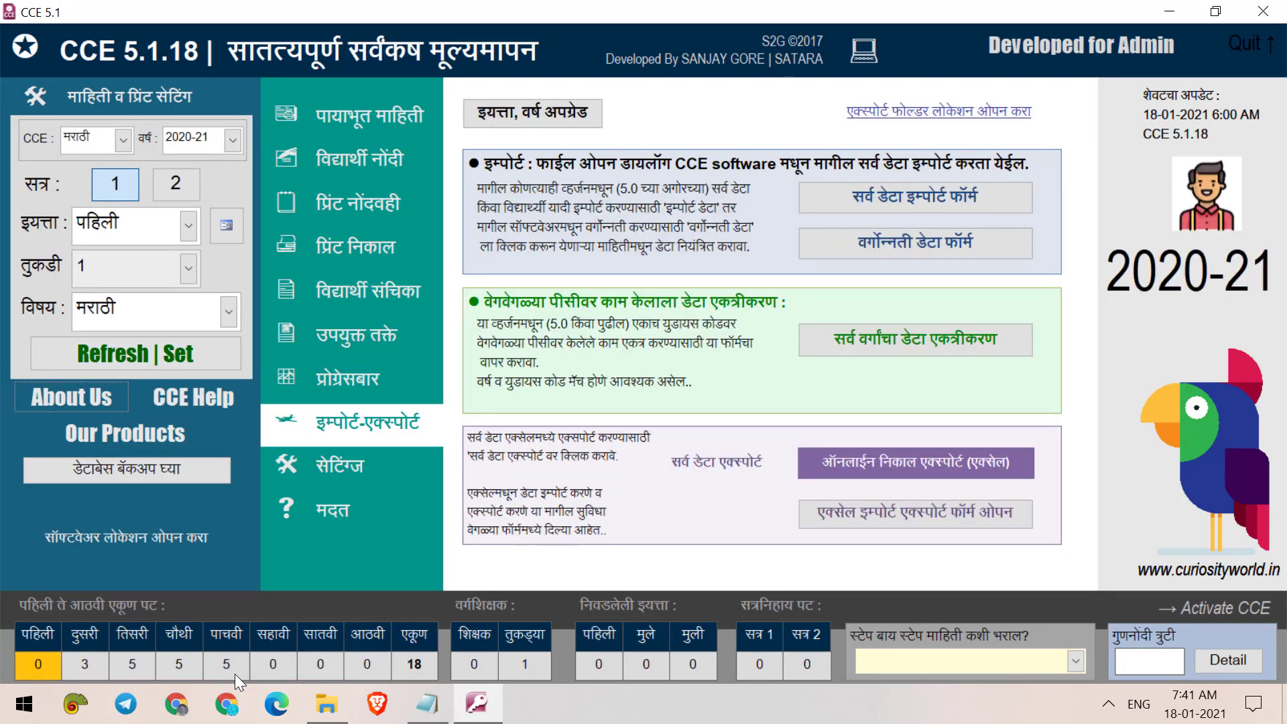
Add class पाचवी, division 1 with the label "-" to the 2020-21 class-division list, leaving the class teacher blank.
click(233, 227)
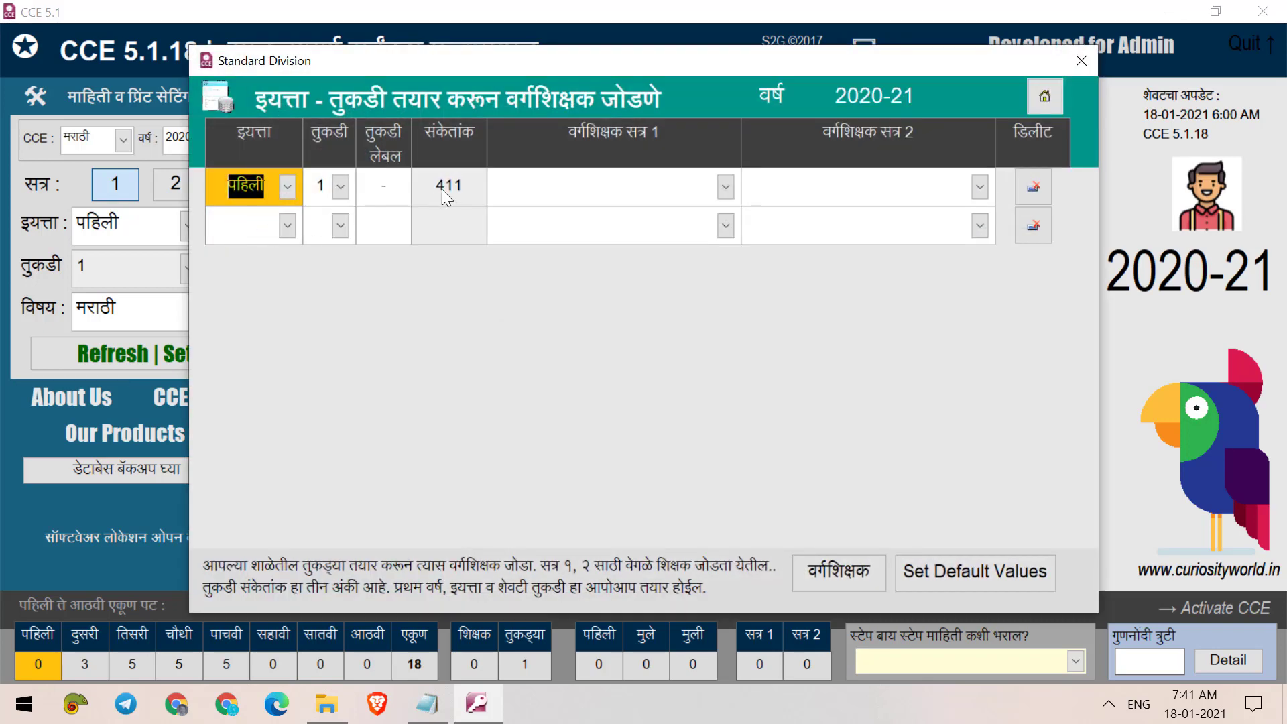
drag(726, 72, 782, 51)
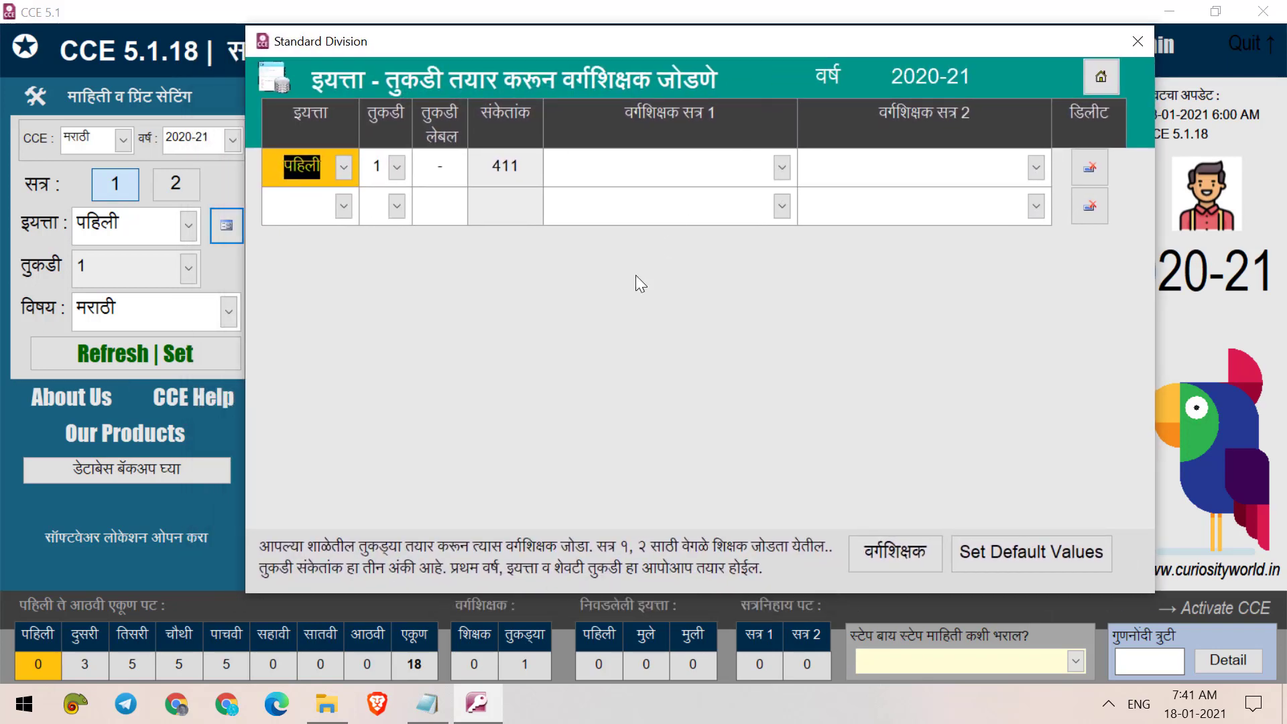
click(343, 205)
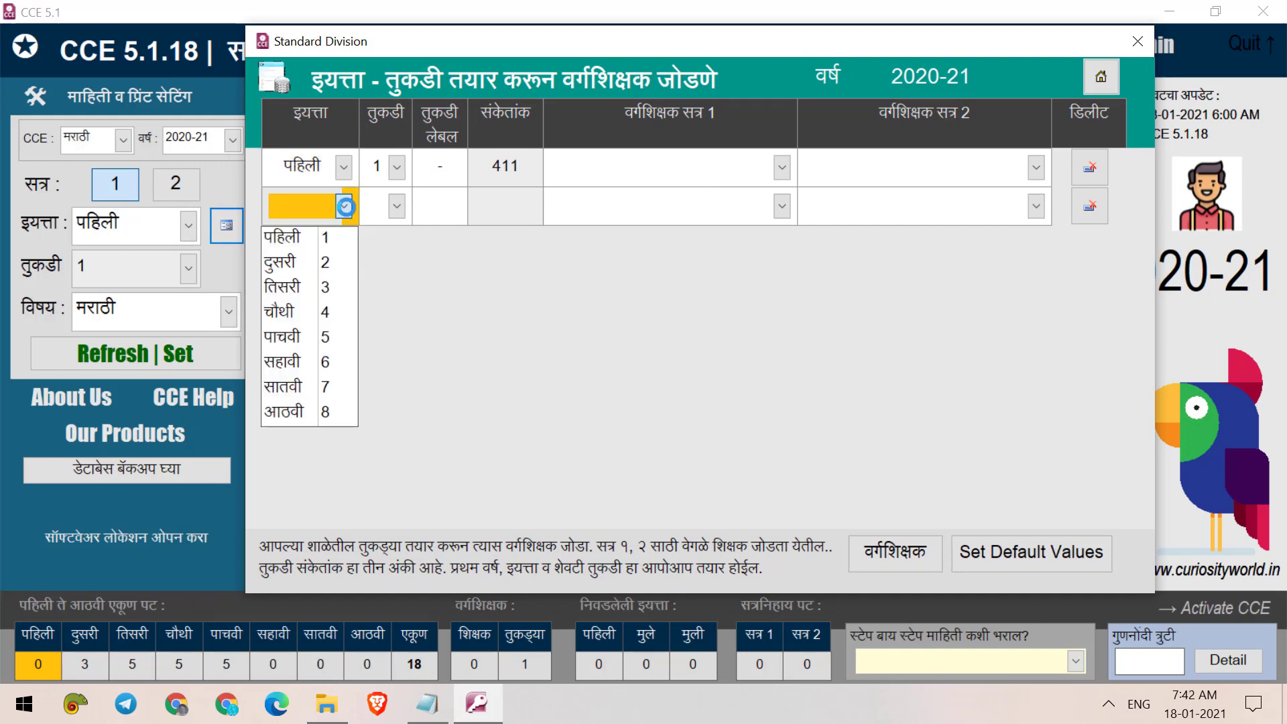
click(333, 333)
click(397, 206)
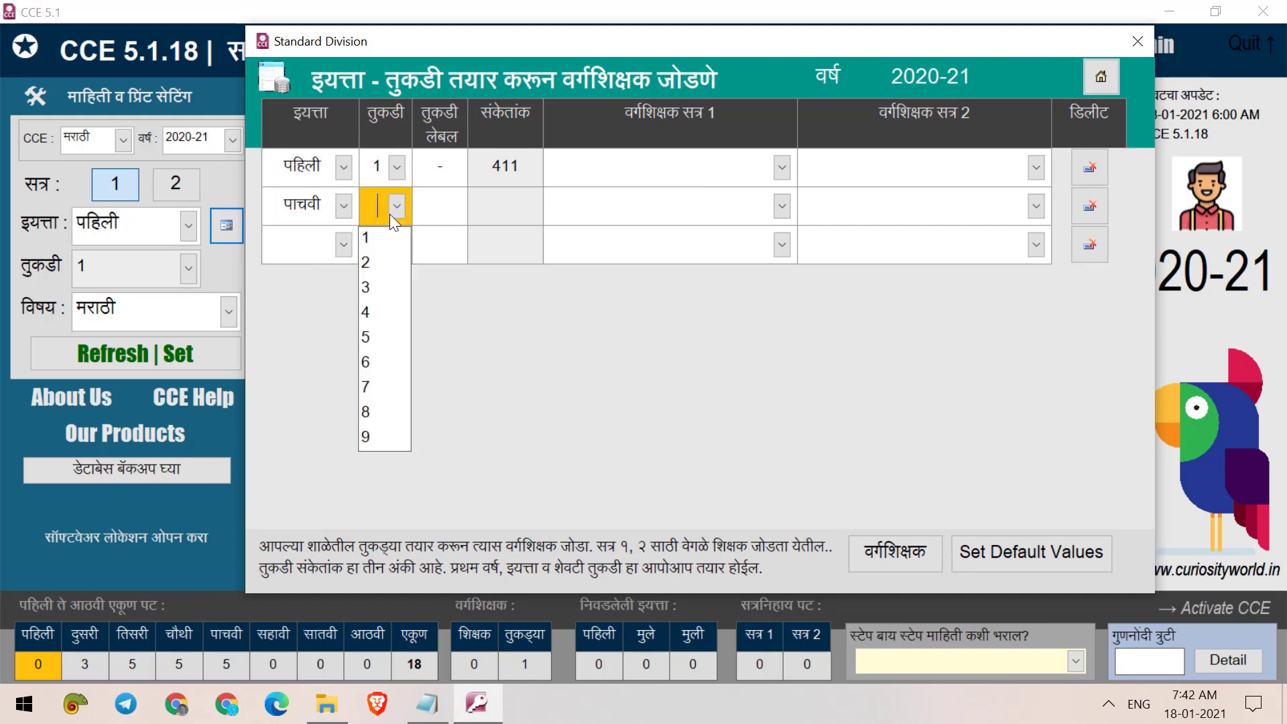
click(379, 249)
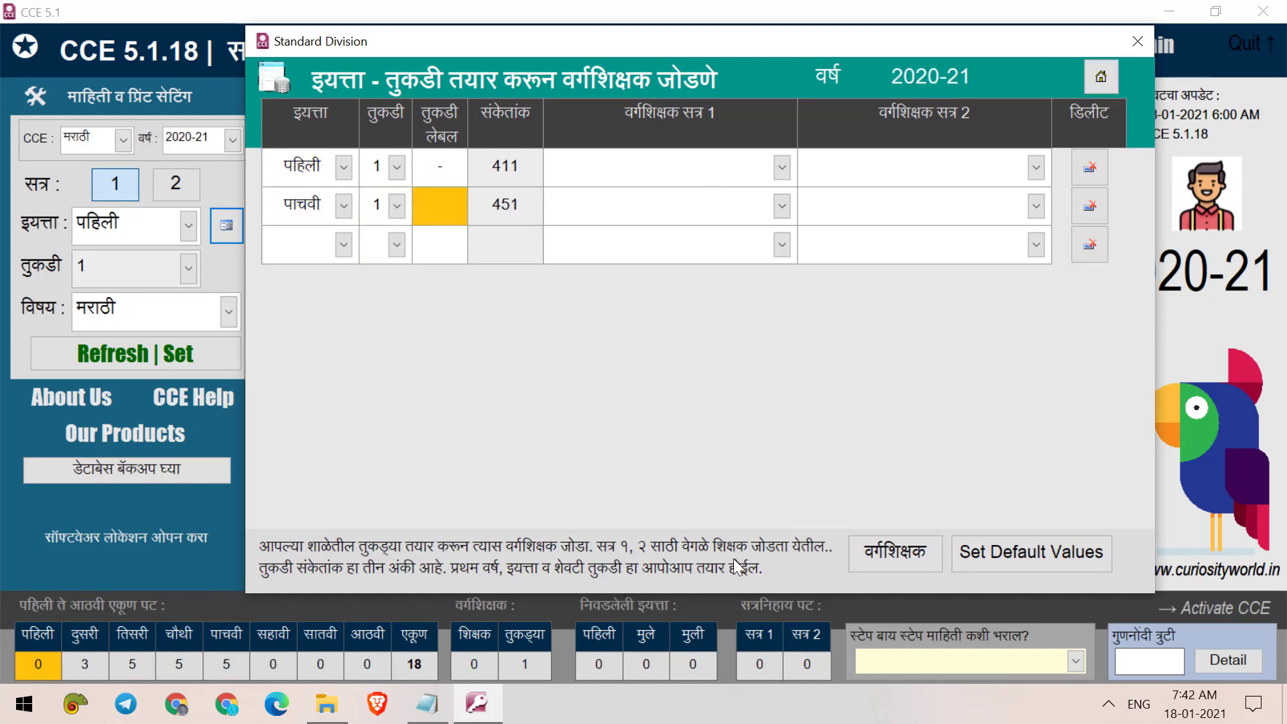
text(-)
click(782, 206)
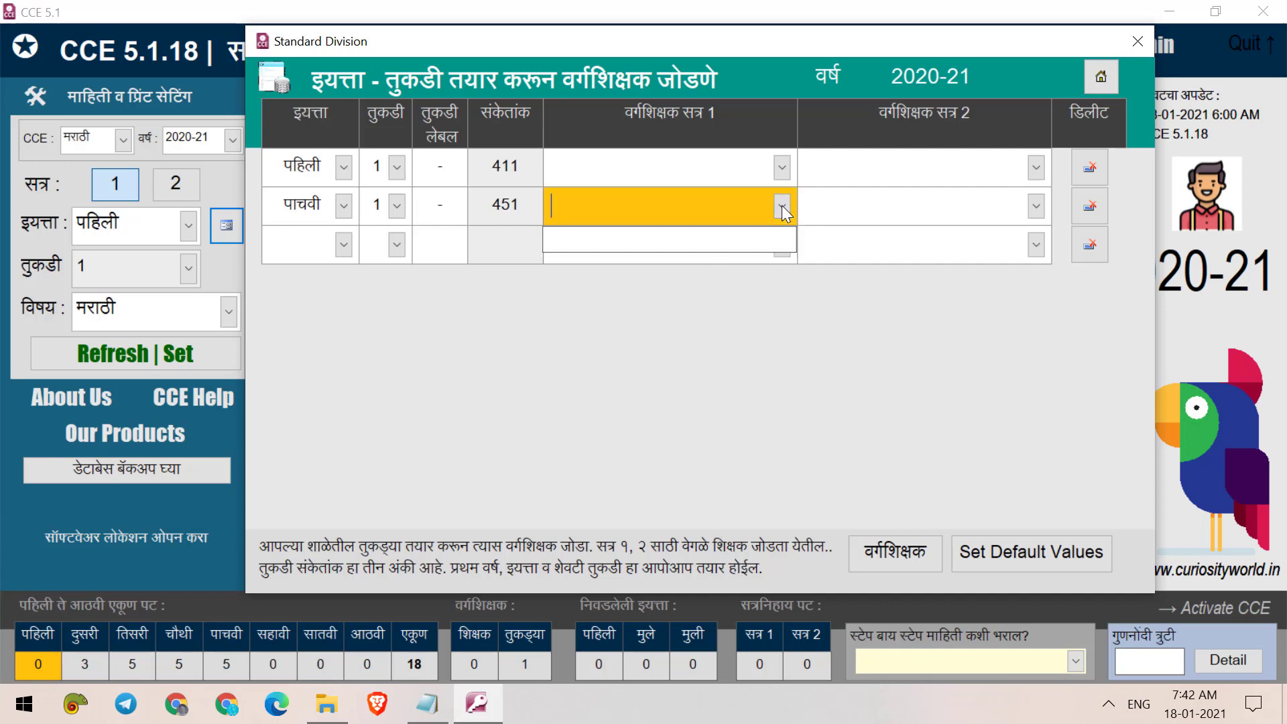
click(782, 205)
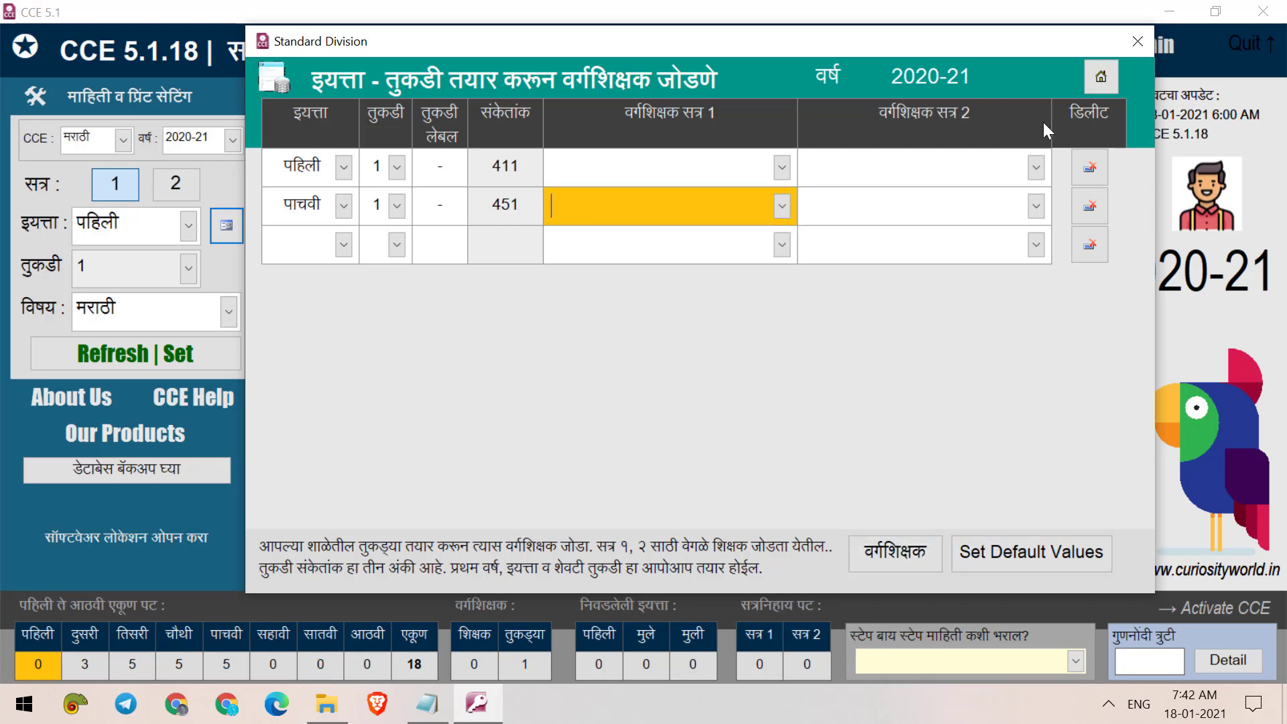
click(1138, 40)
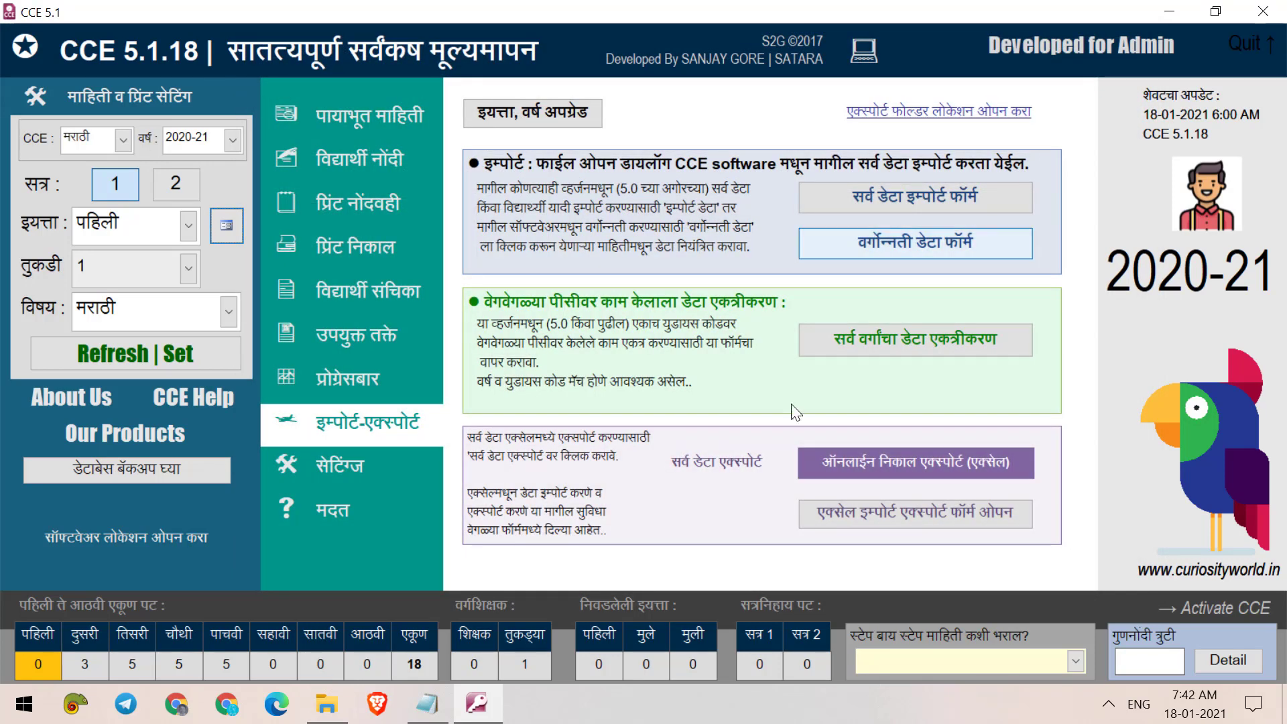
Set the main screen's class to पाचवी, refresh it, and open the student information form for that class.
click(167, 351)
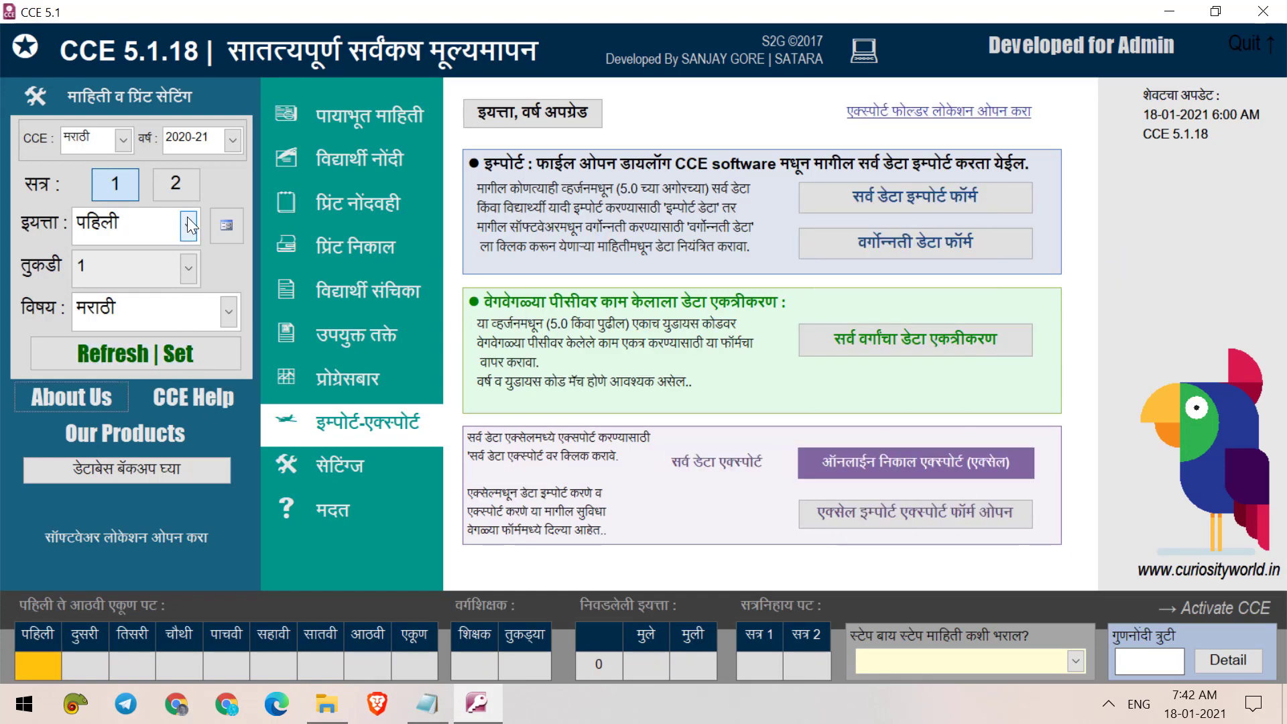
click(188, 226)
click(166, 299)
click(168, 353)
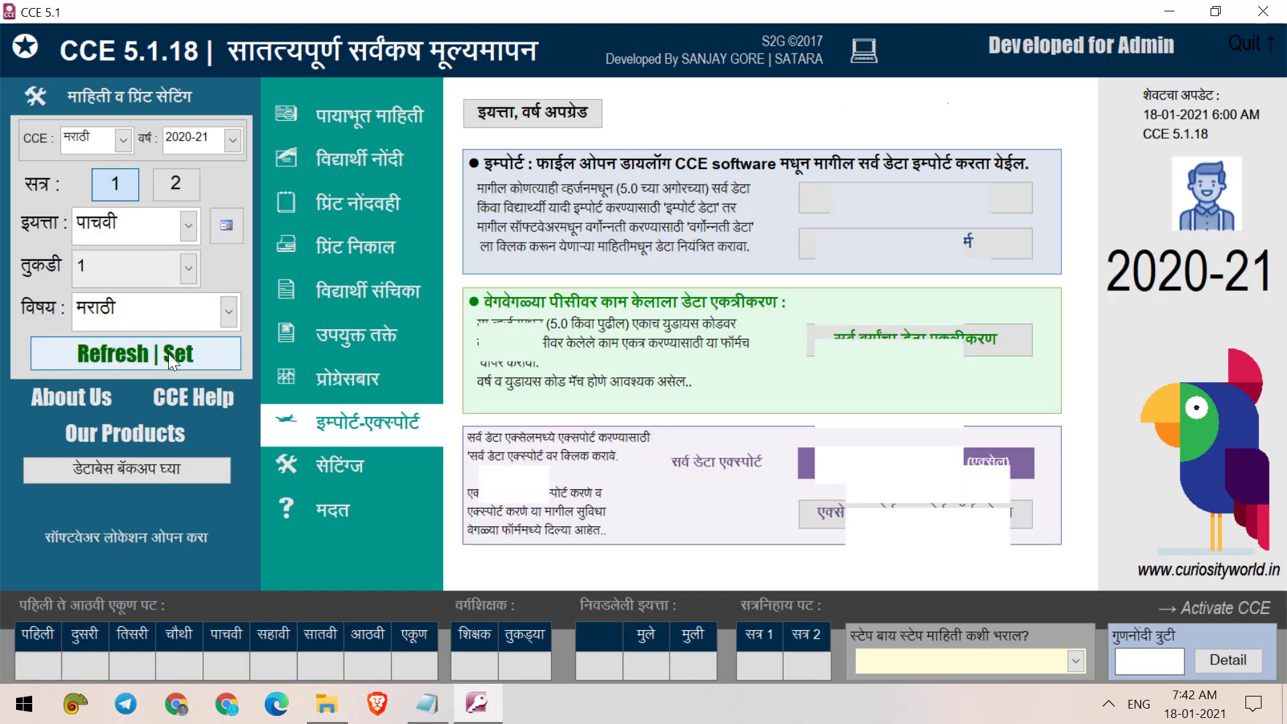
click(384, 157)
click(810, 143)
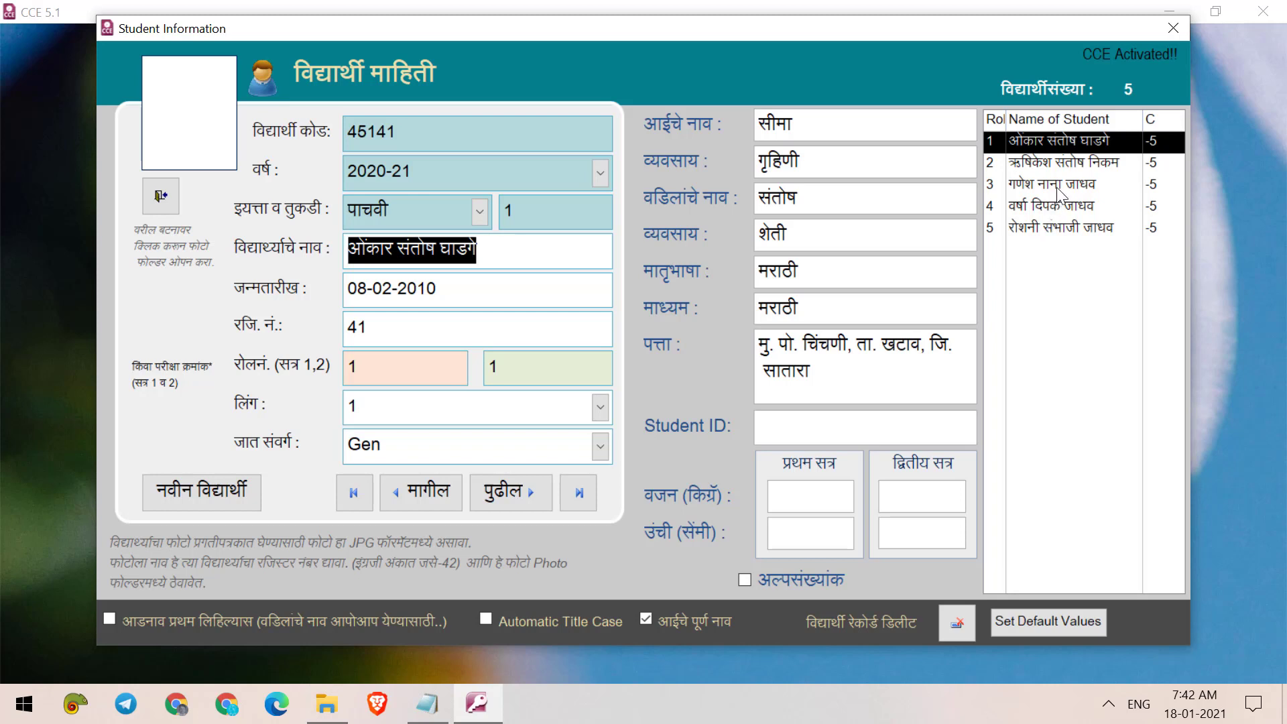
Check the fourth student's record in the पाचवी list and close the student information form.
click(1059, 206)
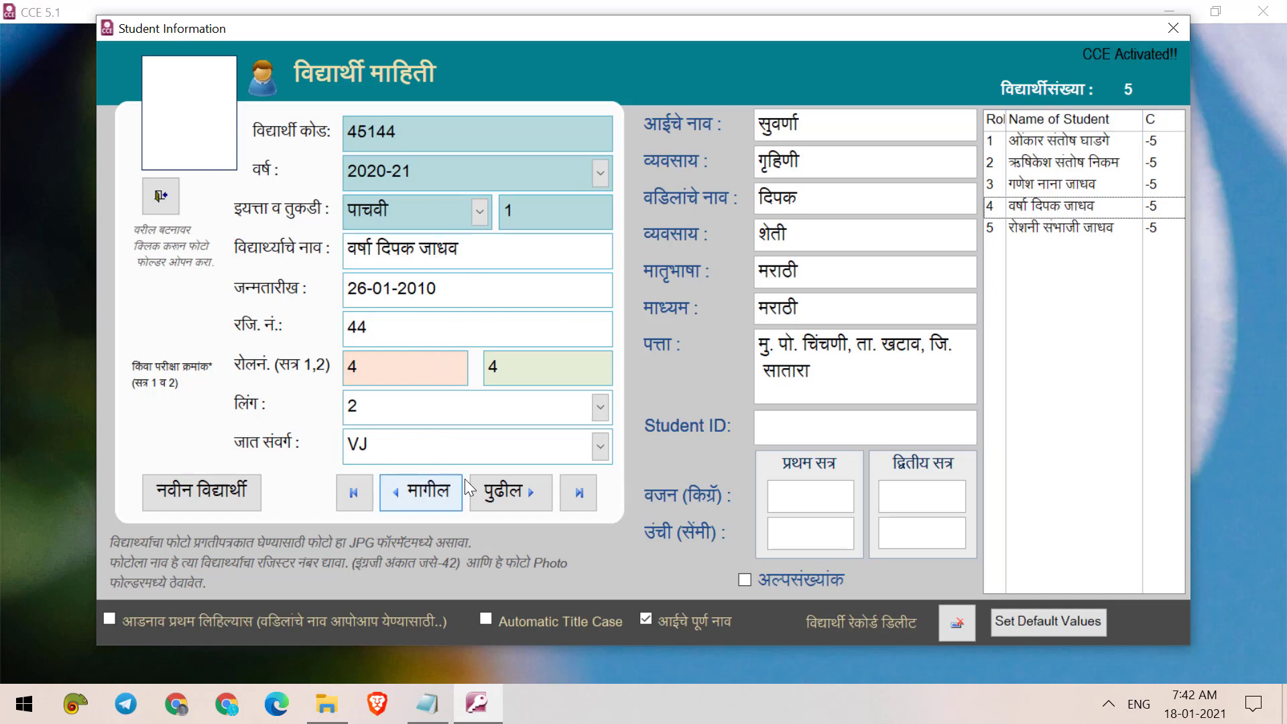
click(1173, 28)
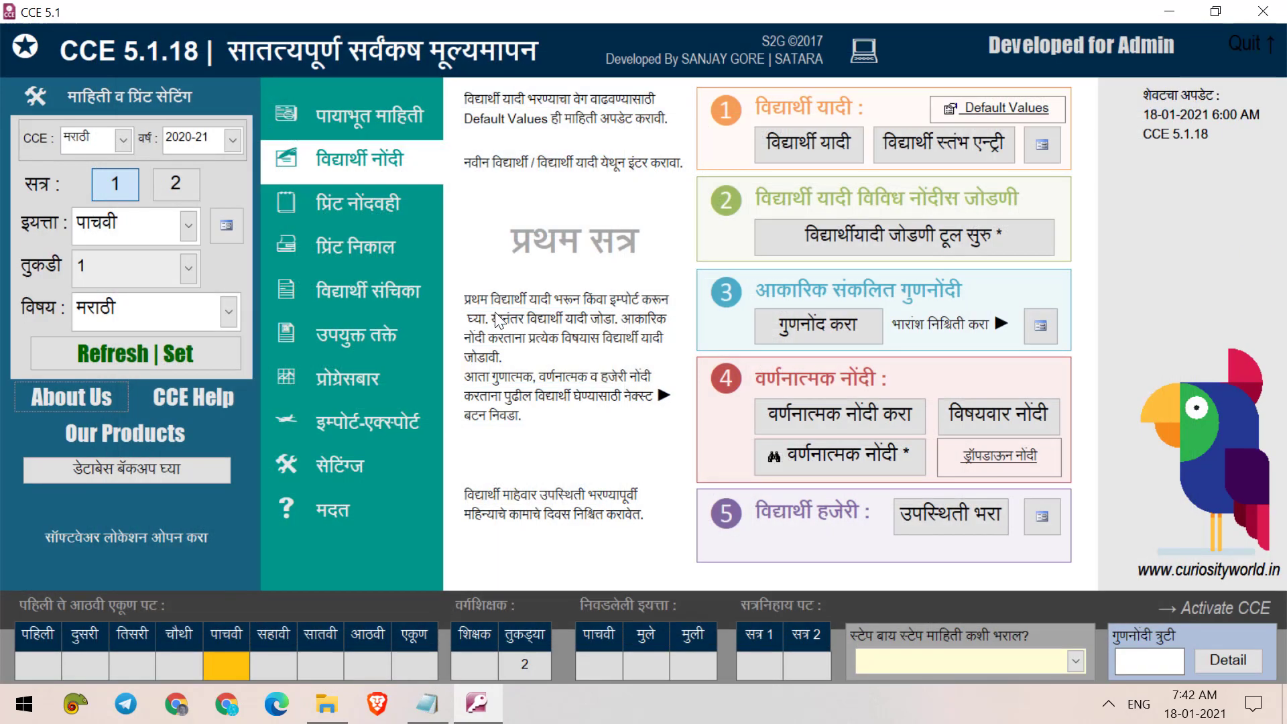
Preview the notebook cover page and the student index for class पाचवी, closing each preview.
click(362, 211)
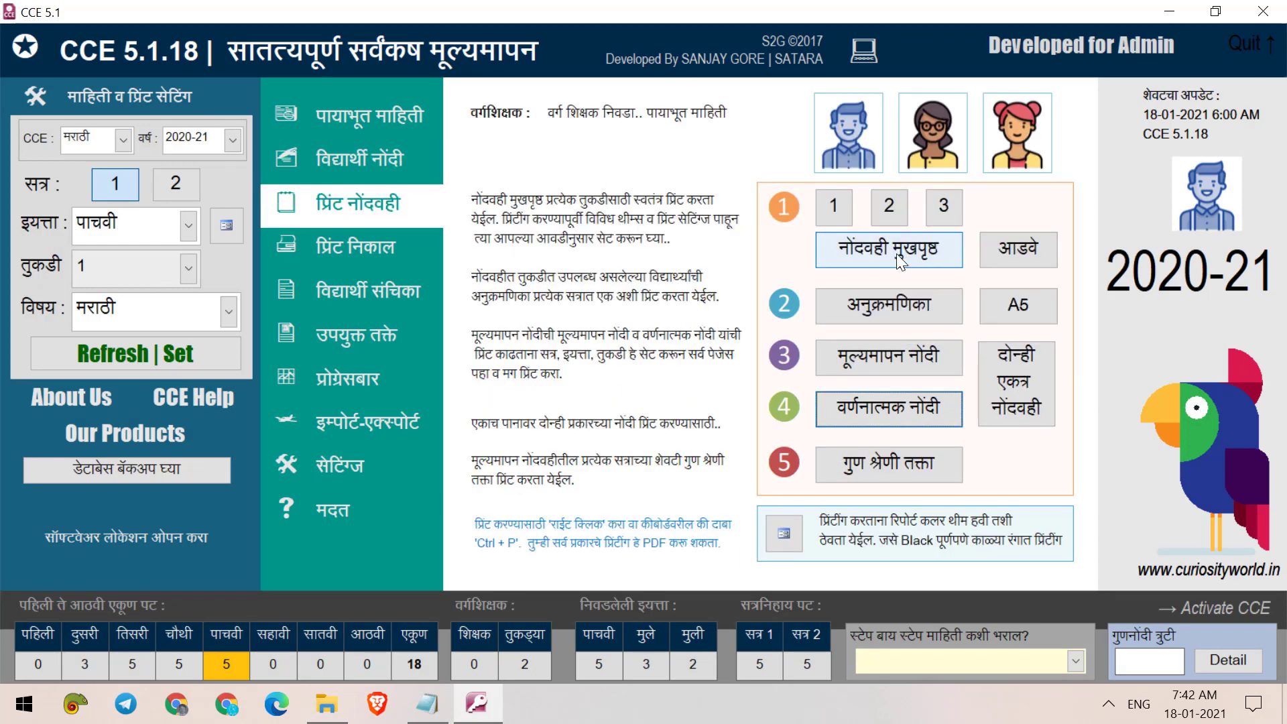
click(901, 260)
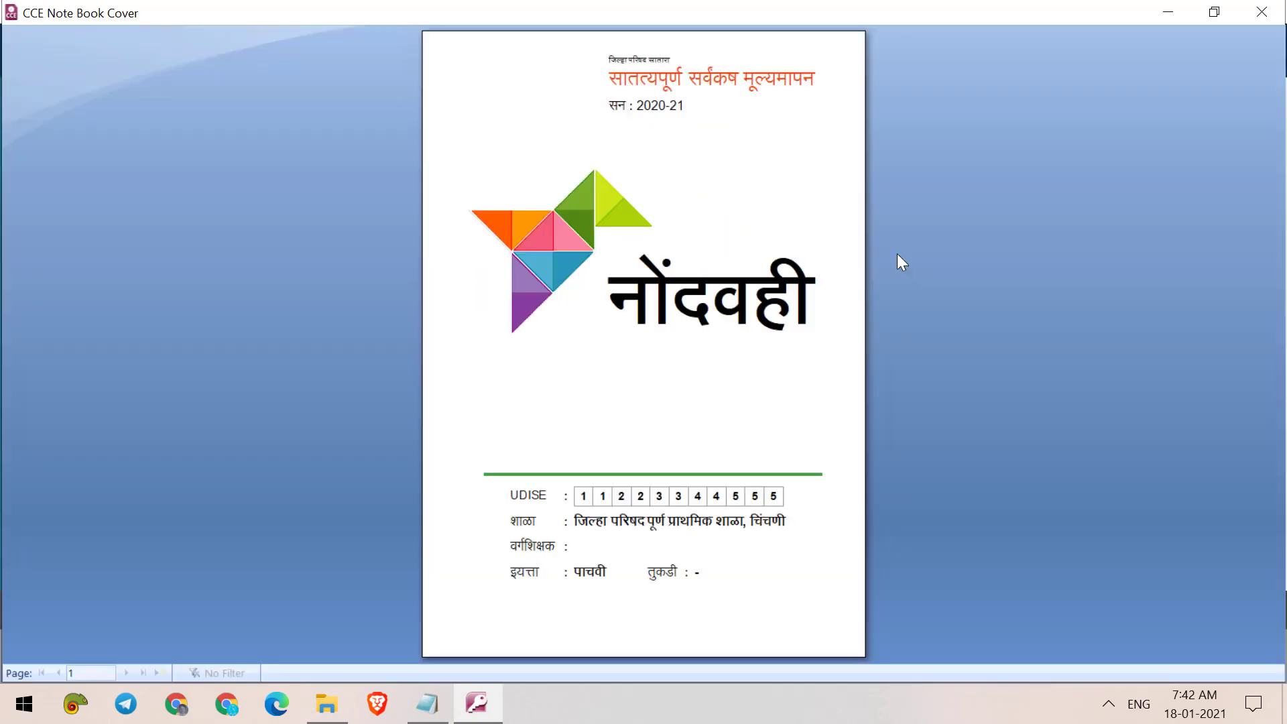
click(1262, 12)
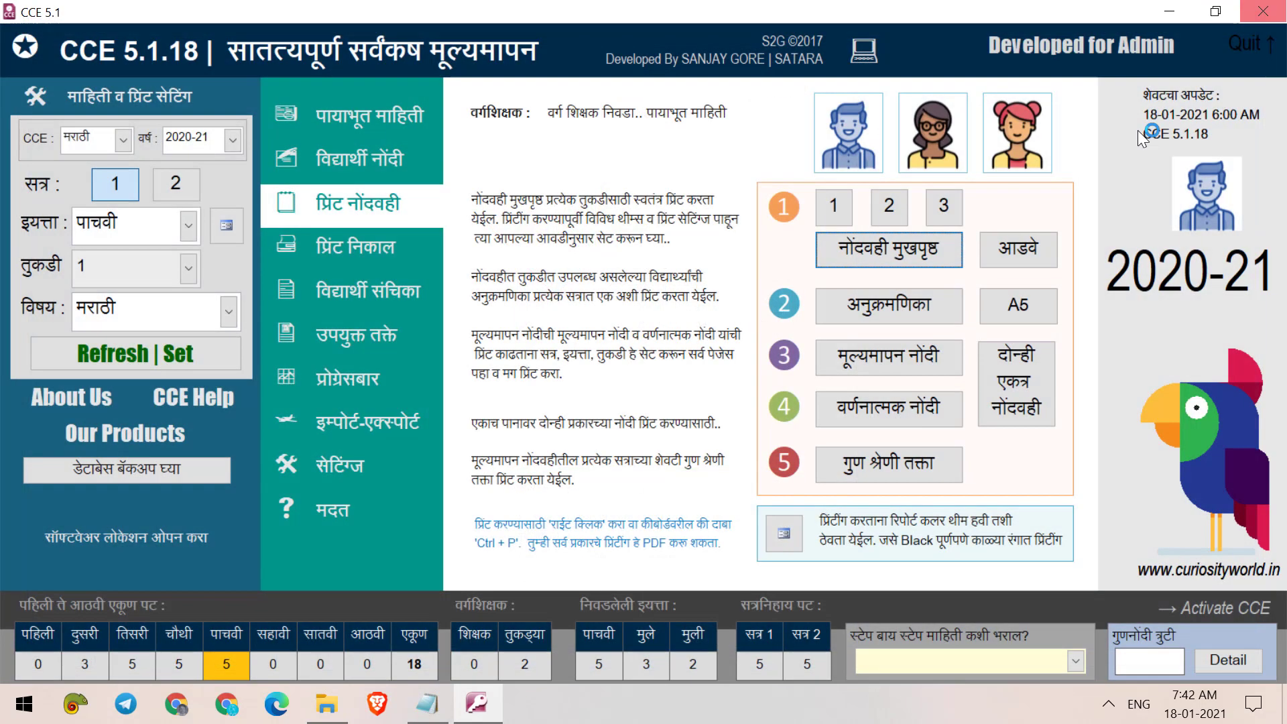
click(894, 307)
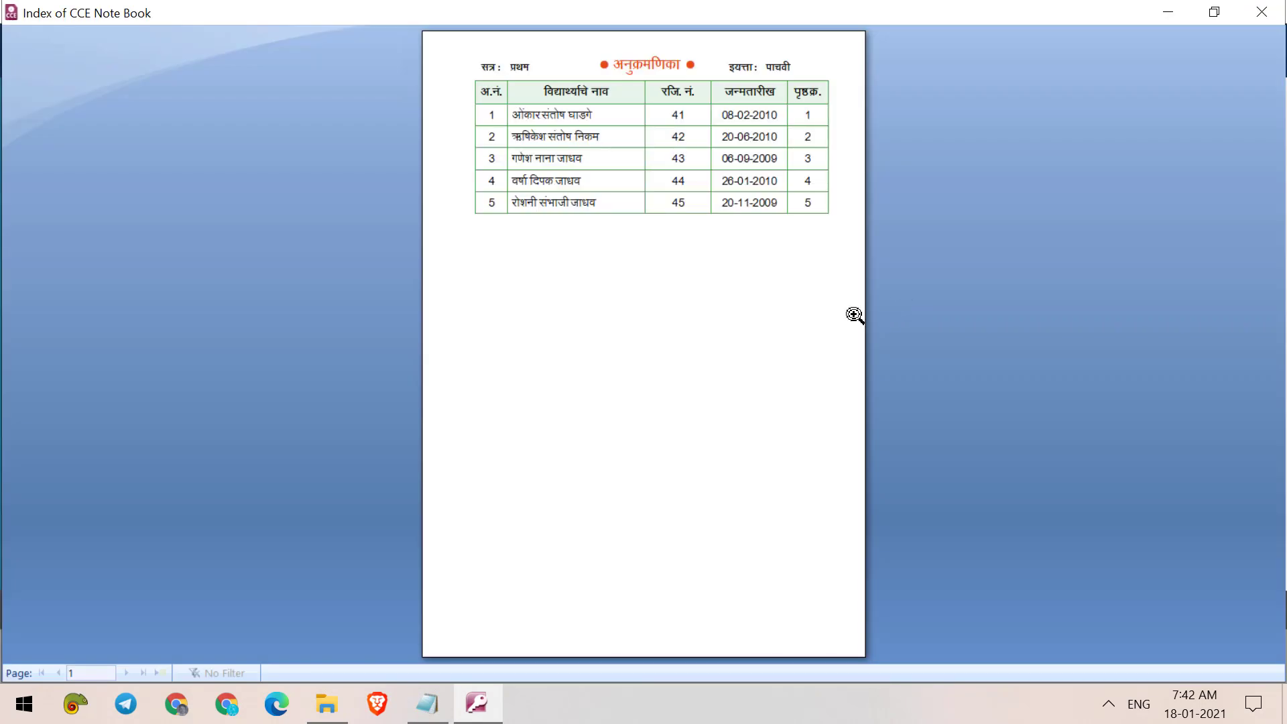
click(712, 167)
click(747, 249)
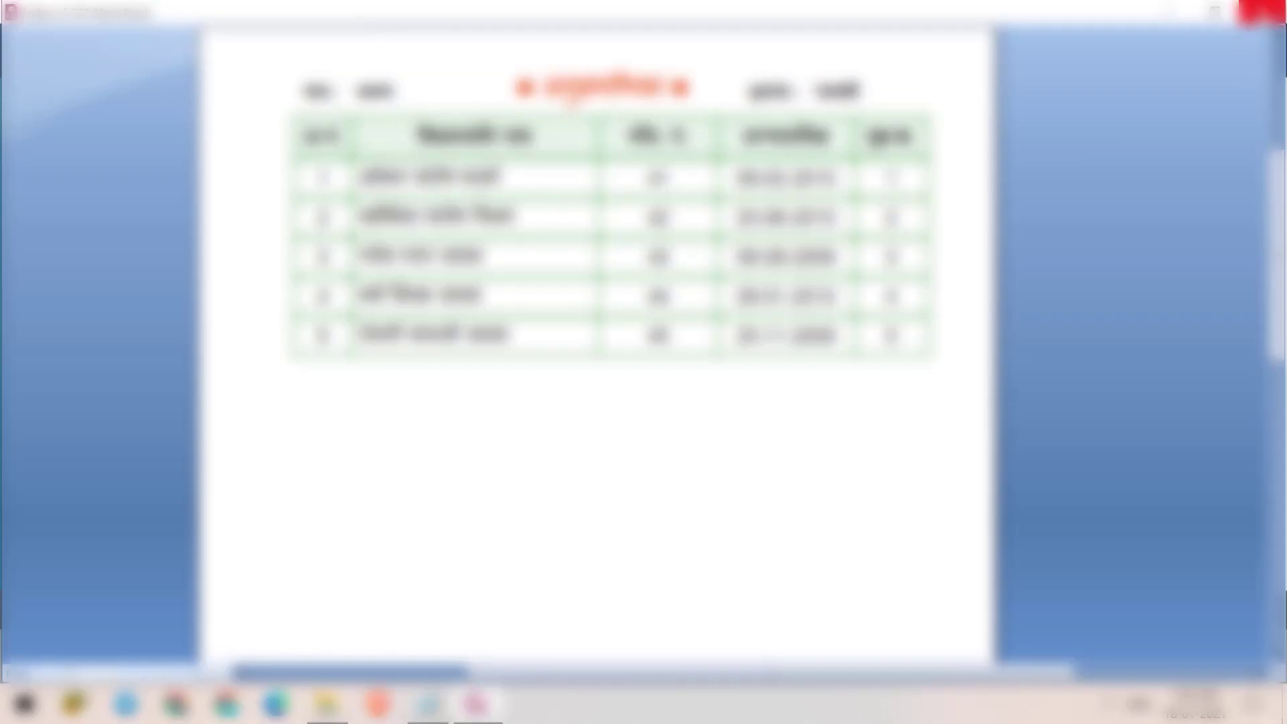
click(1261, 12)
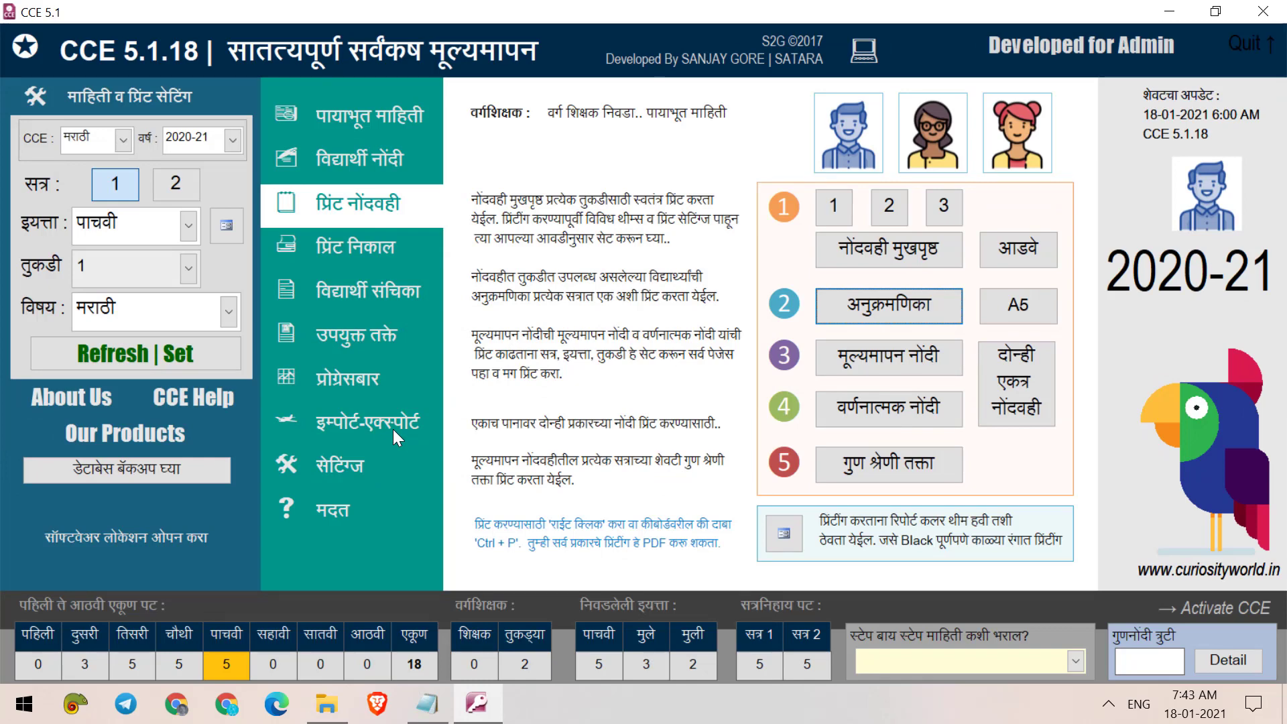
Open the Excel import/export form and its export folder location.
click(342, 465)
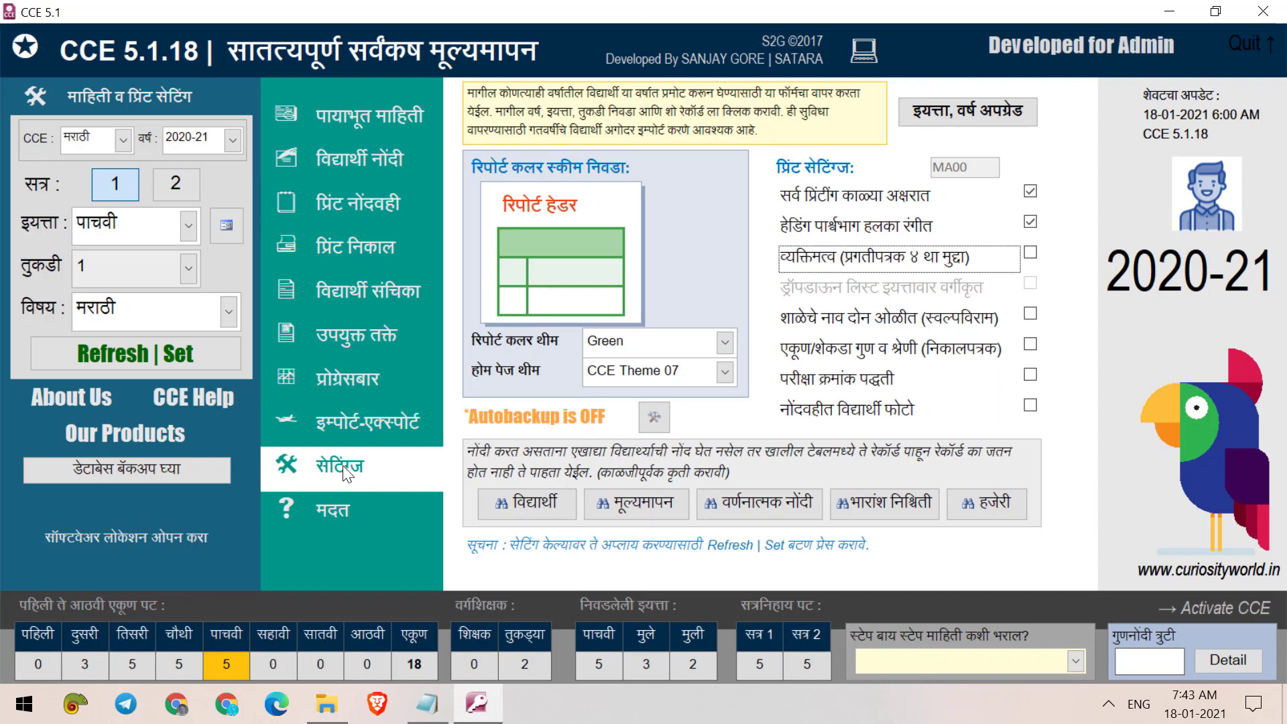
click(368, 424)
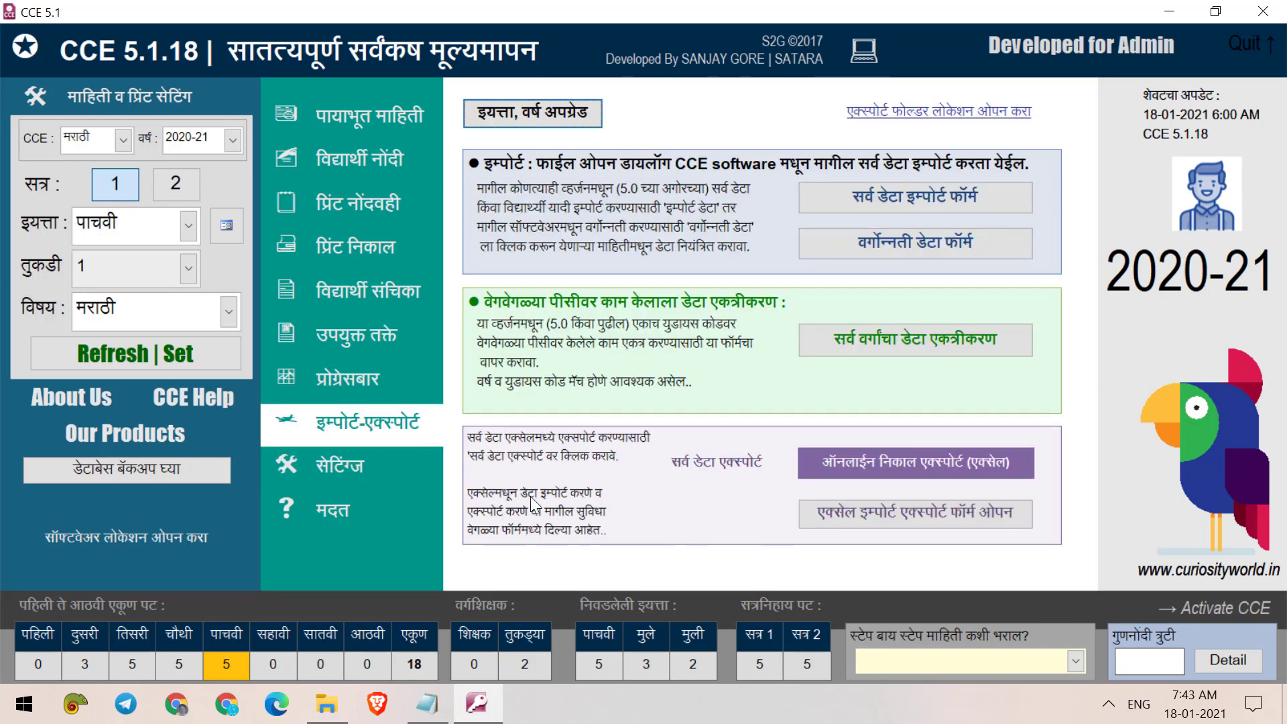
click(859, 515)
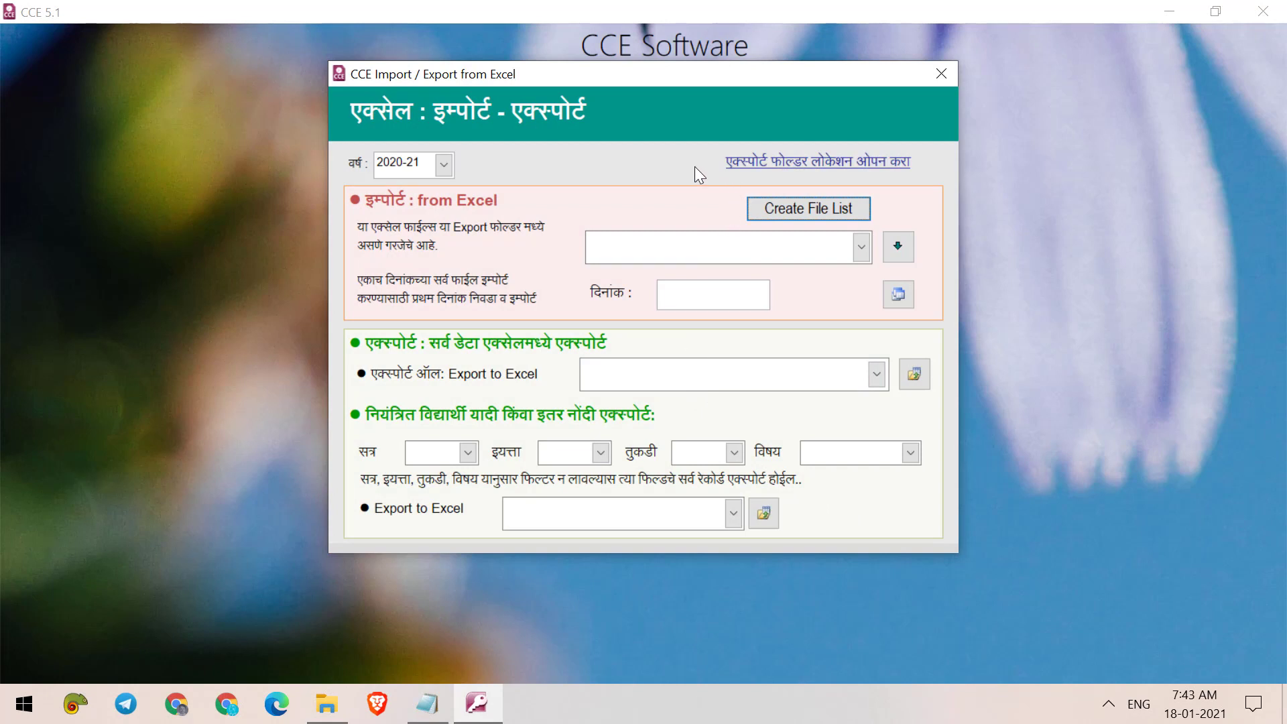
click(766, 160)
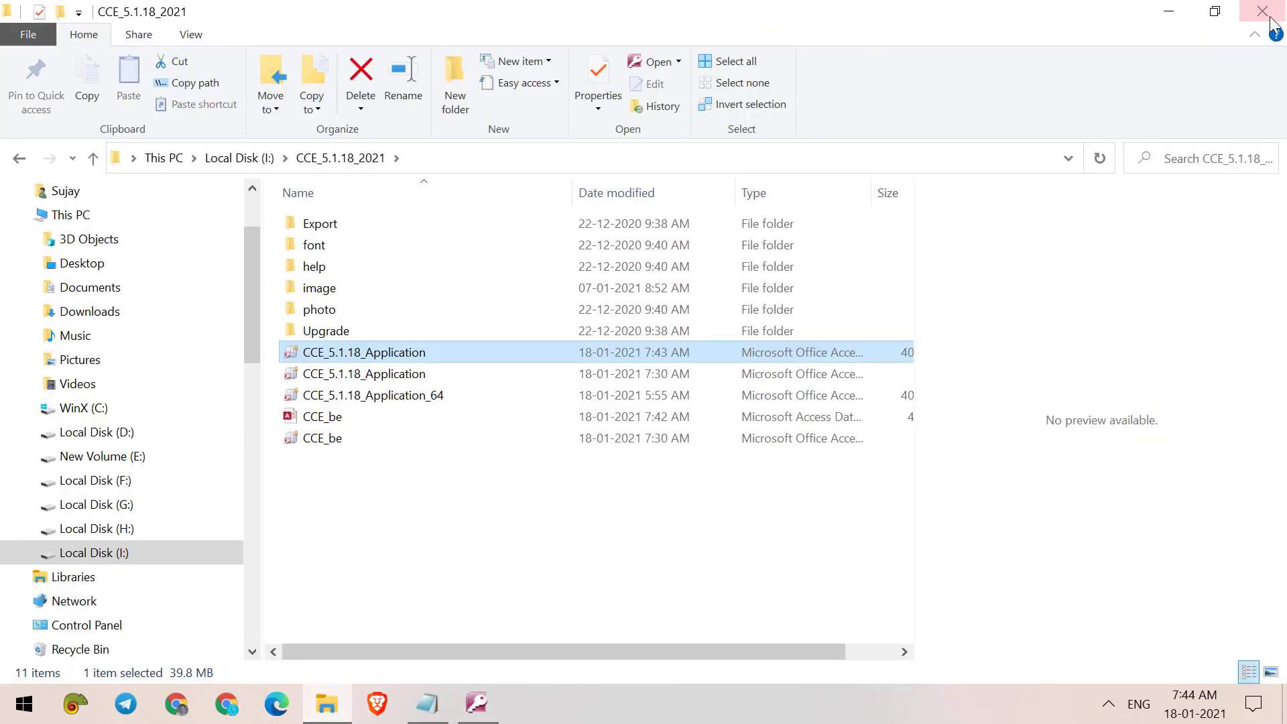
Open the CCE_4.4 database from the CCE_APR_20\CCE_4.4 folder on drive G and enable its blocked content.
click(1269, 18)
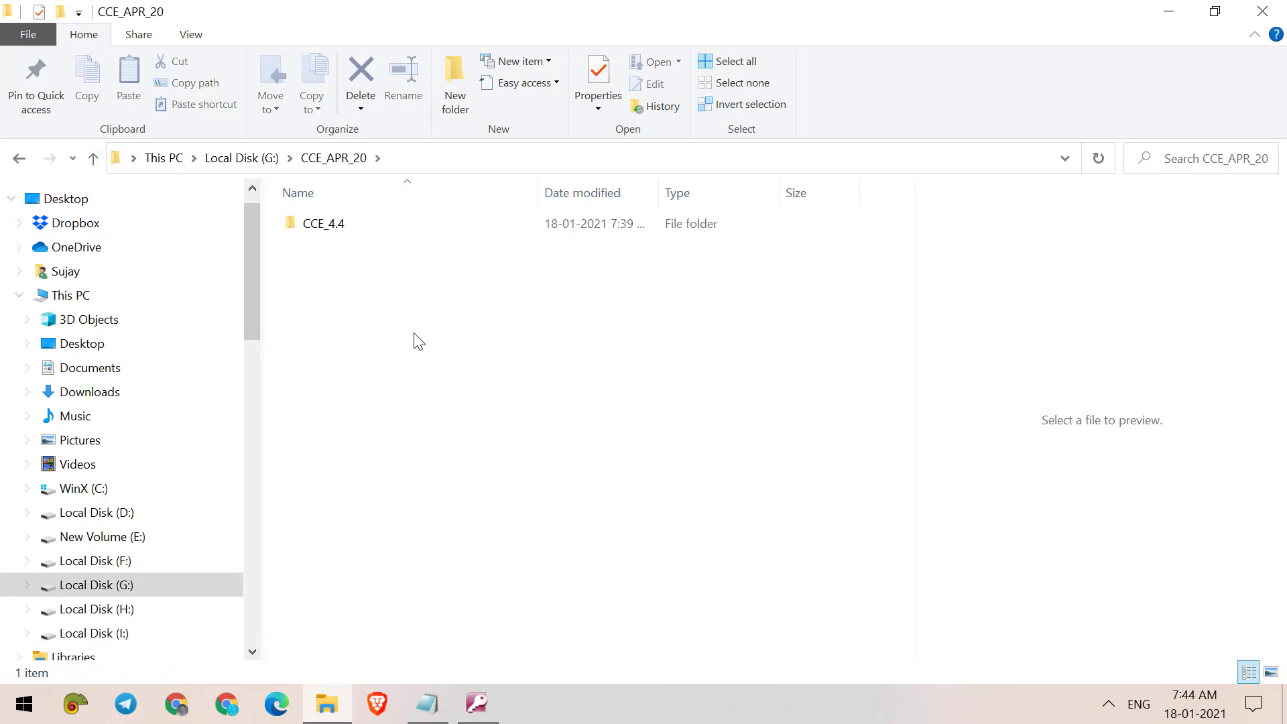
double_click(362, 228)
click(406, 377)
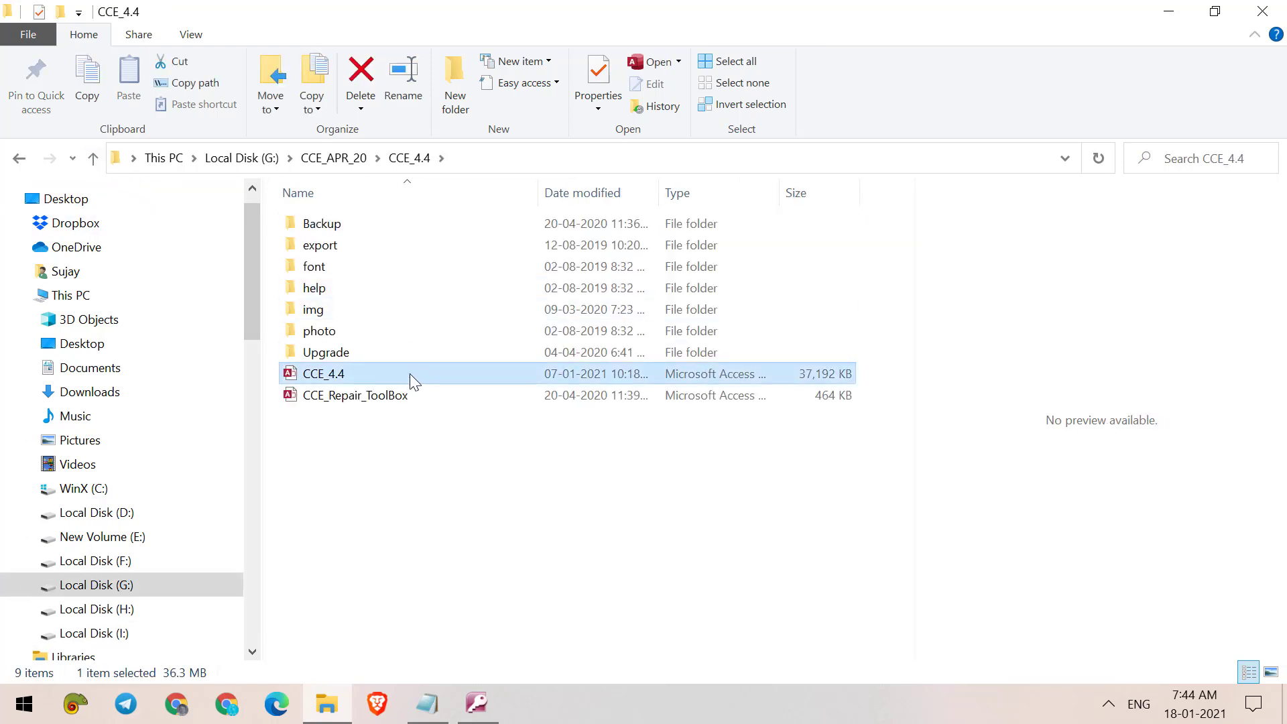
double_click(409, 372)
click(409, 66)
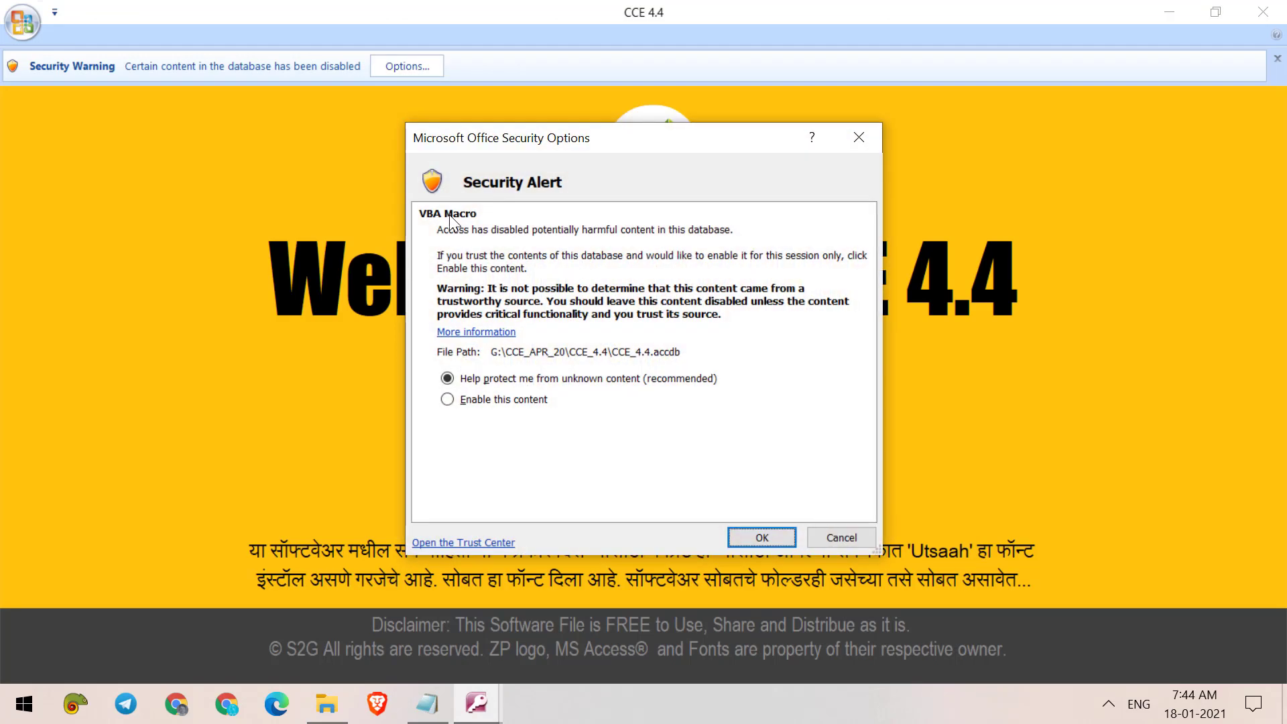
click(504, 400)
click(754, 537)
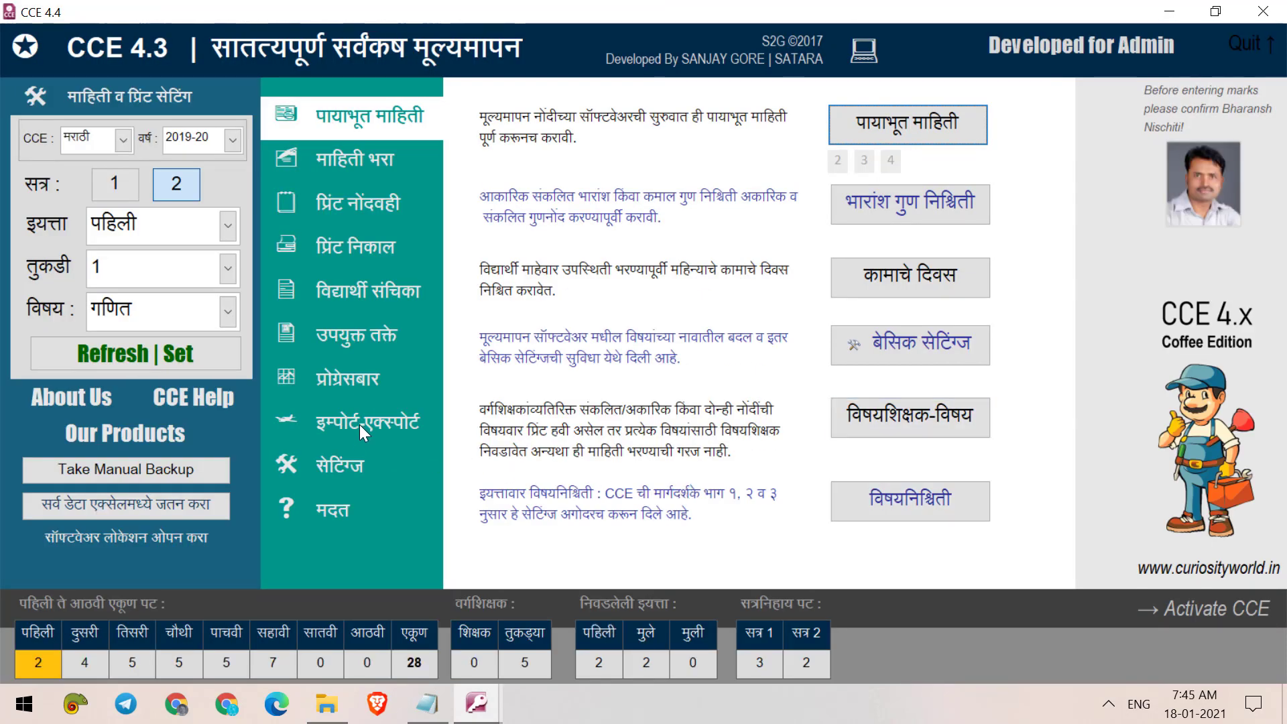
Set the filtered Excel export in CCE 4.4 to class 5, division 1, leaving the term and subject blank.
click(367, 425)
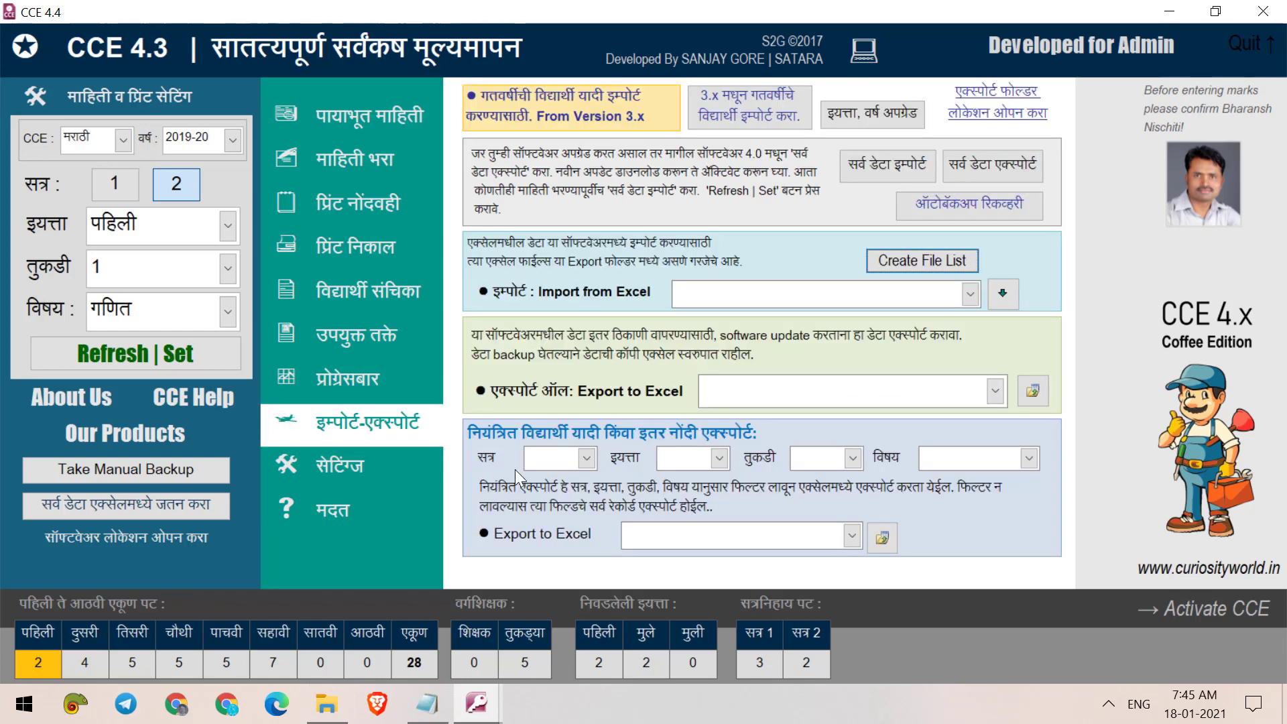
click(586, 458)
click(586, 459)
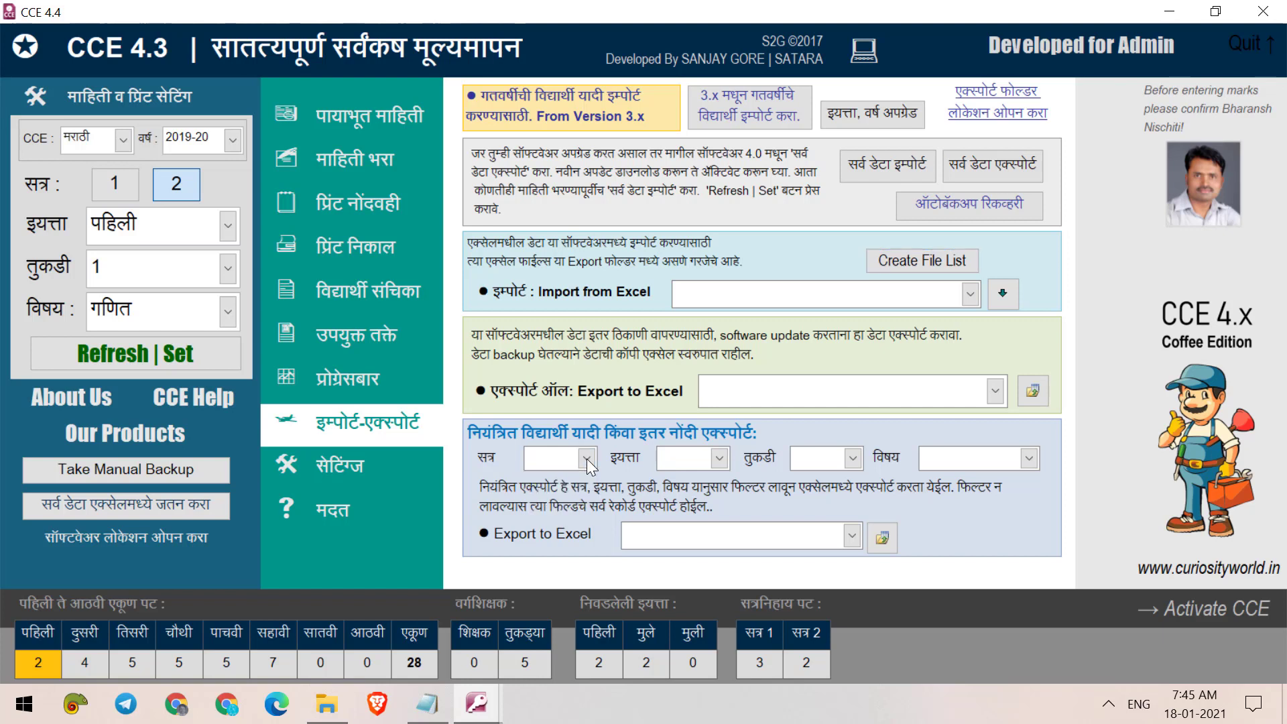
click(718, 457)
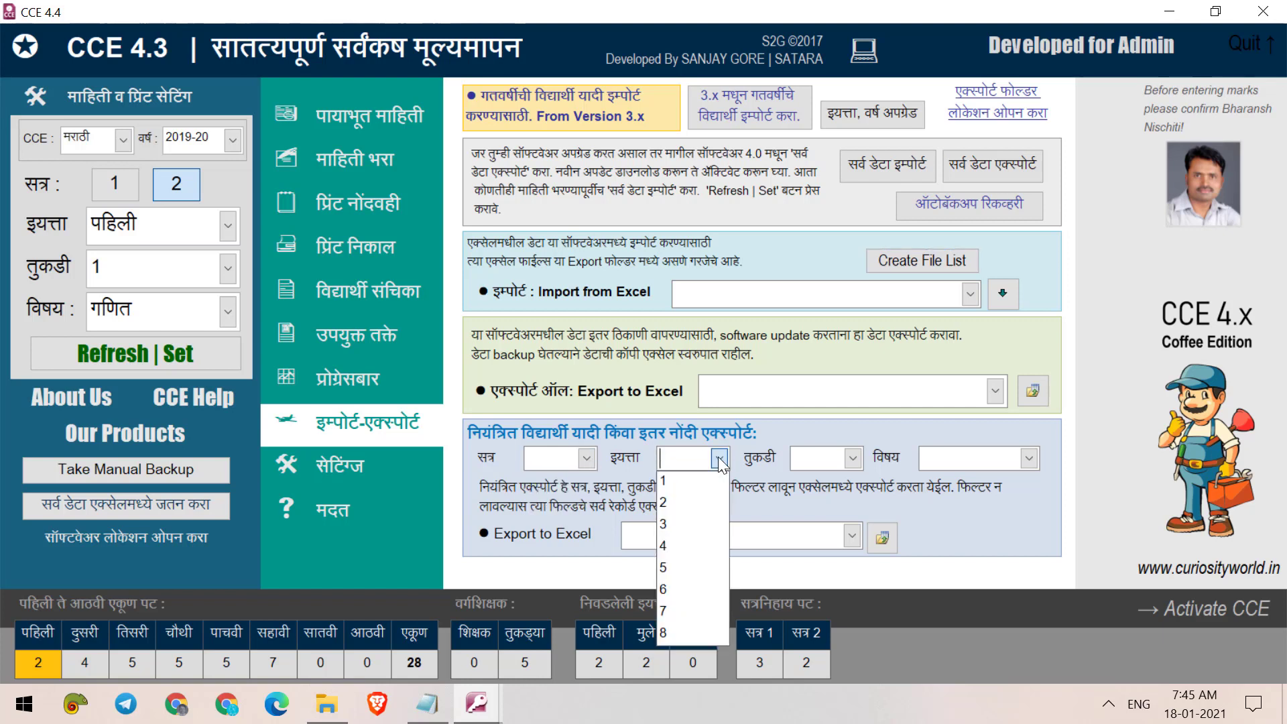
click(682, 568)
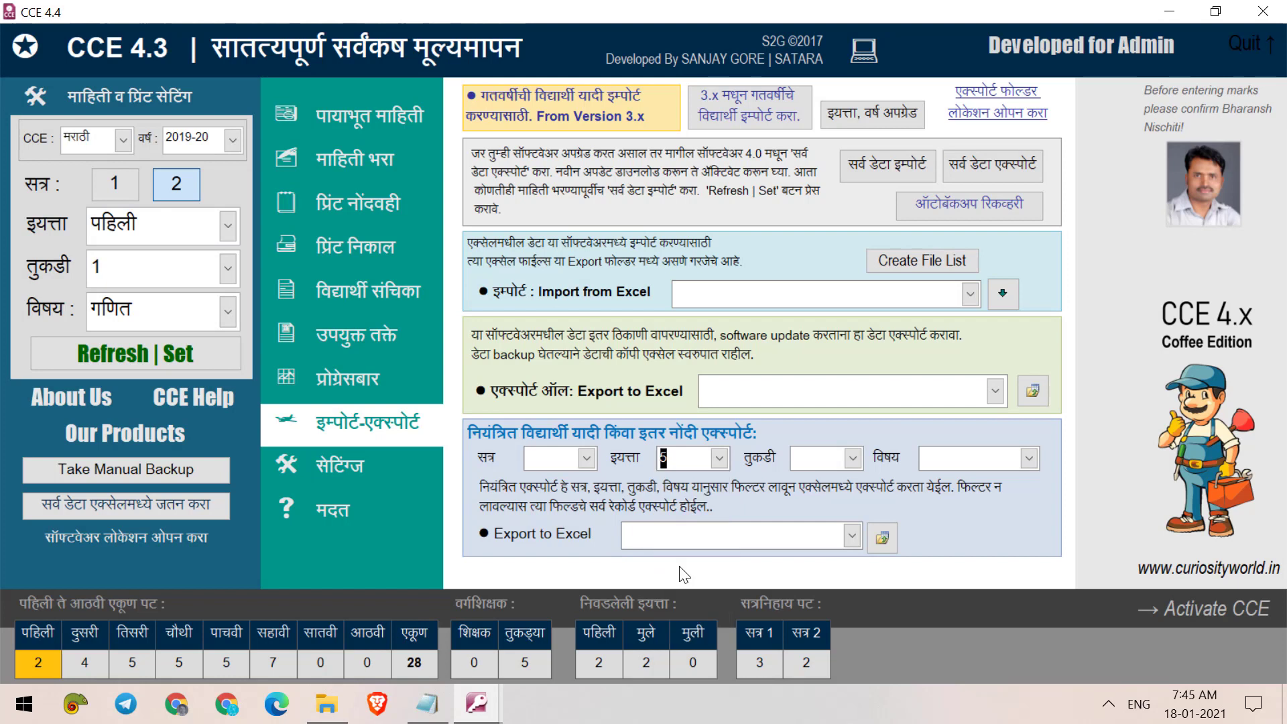
click(852, 456)
click(810, 477)
click(811, 458)
Export the filtered विद्यार्थी यादी to Excel as Student_18012021-351.xls.
click(851, 537)
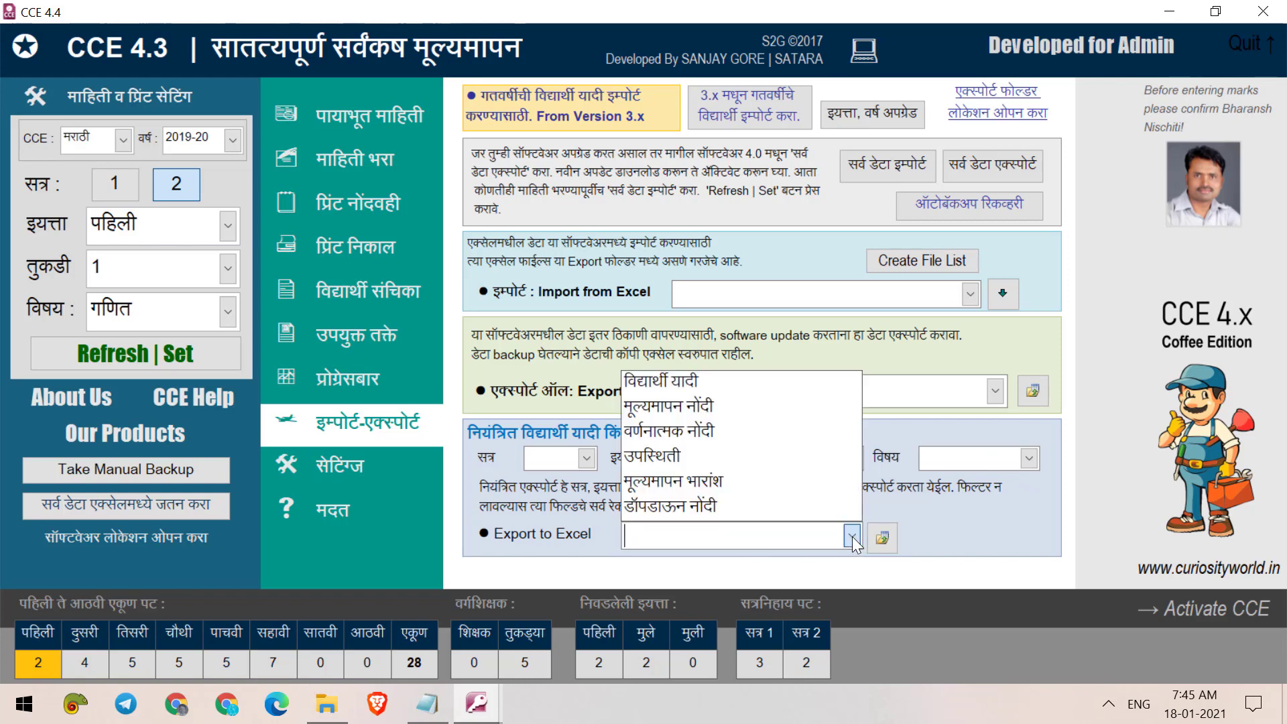
click(704, 389)
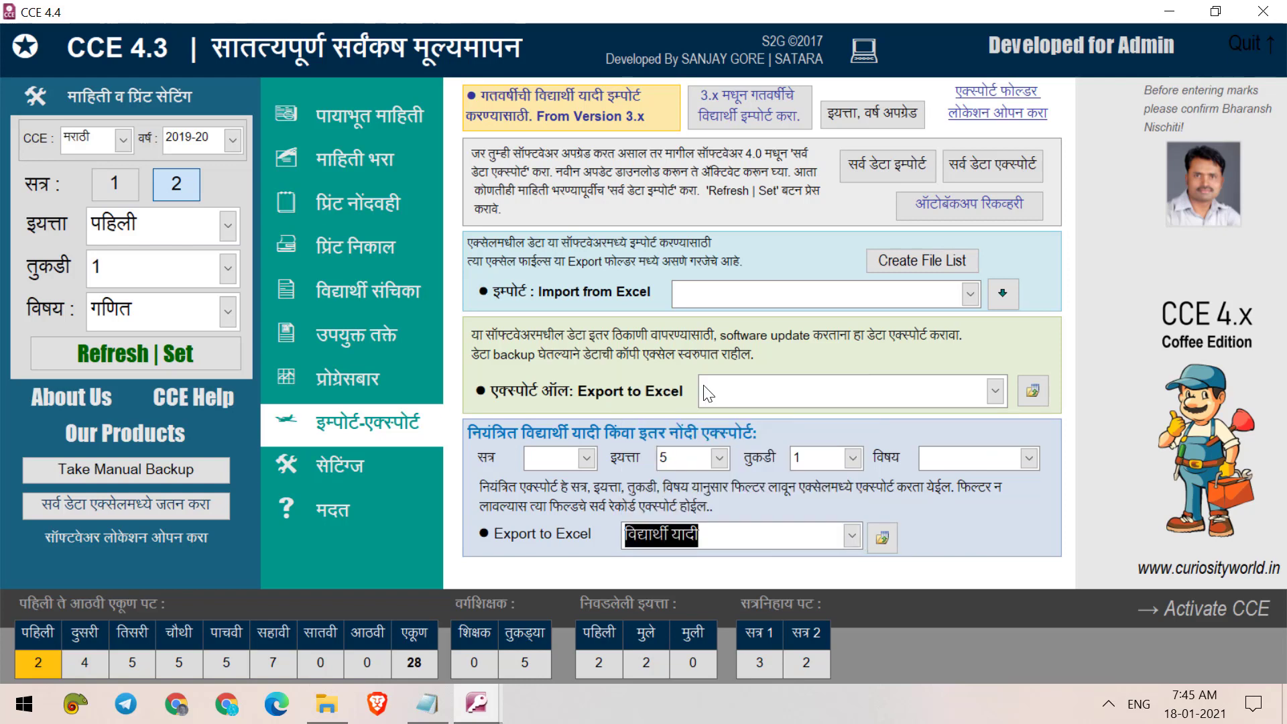
click(883, 536)
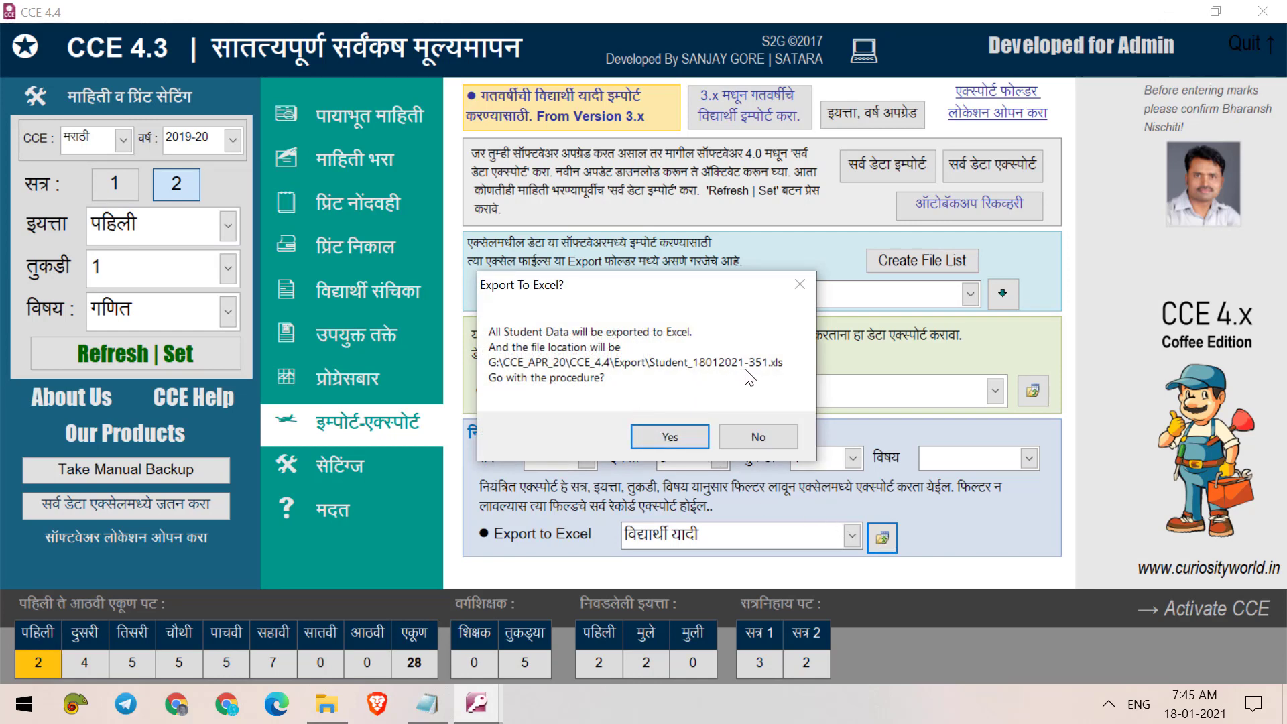
click(678, 434)
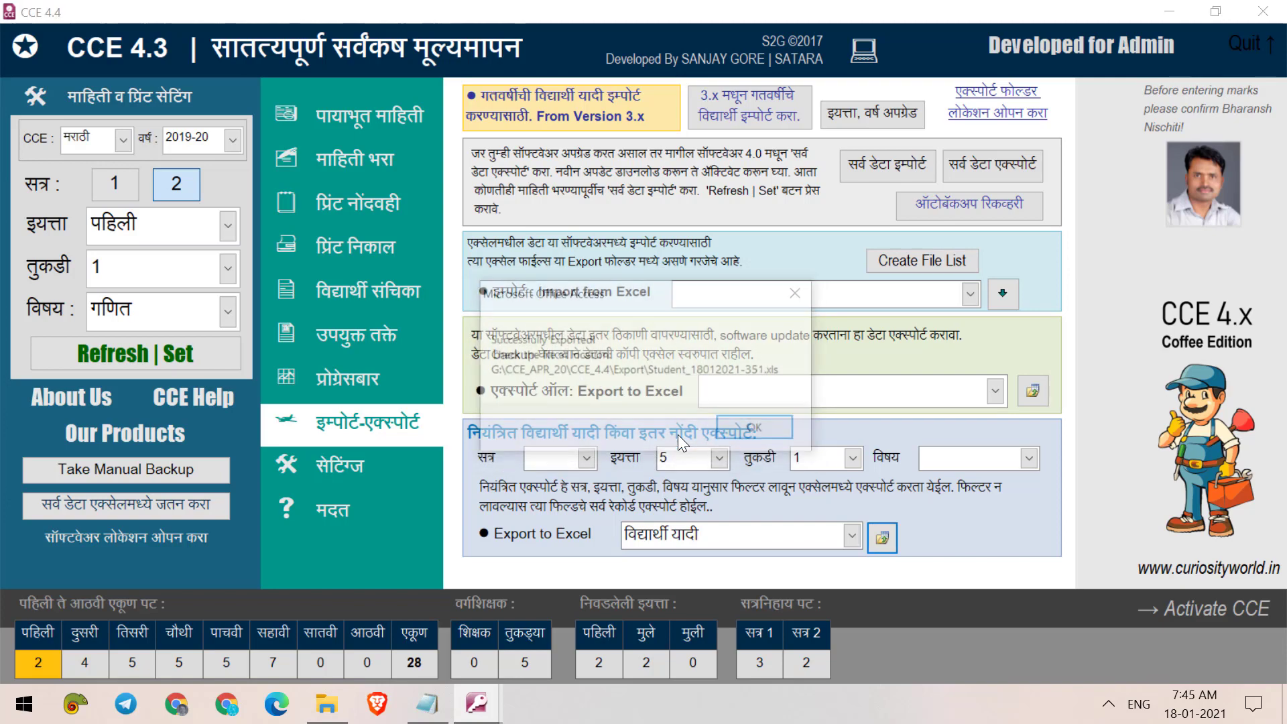
click(731, 430)
click(328, 705)
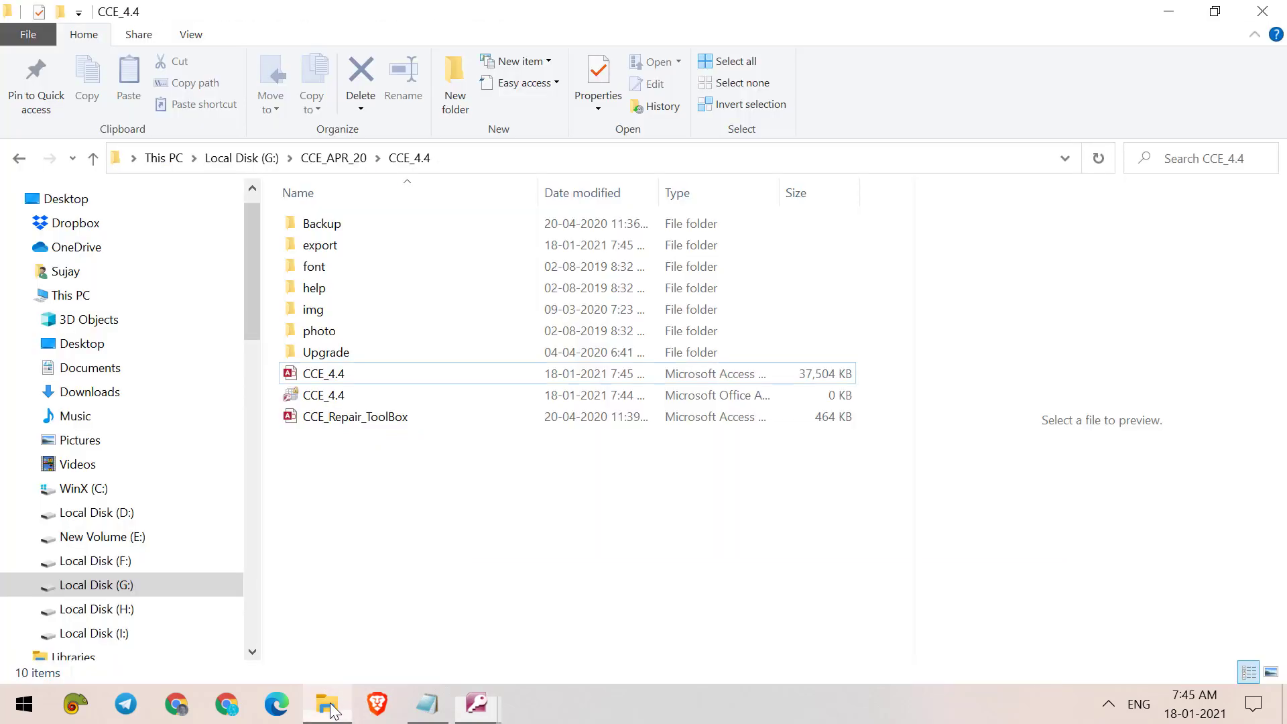
click(1263, 11)
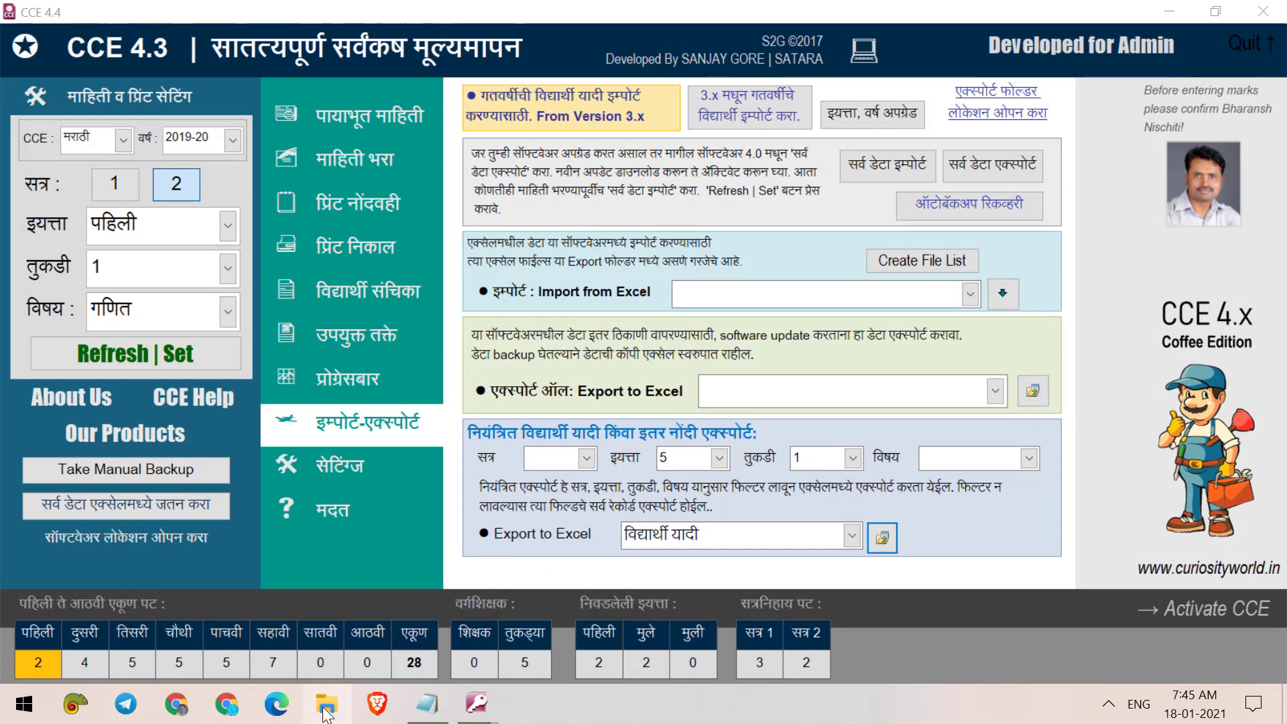
click(1009, 92)
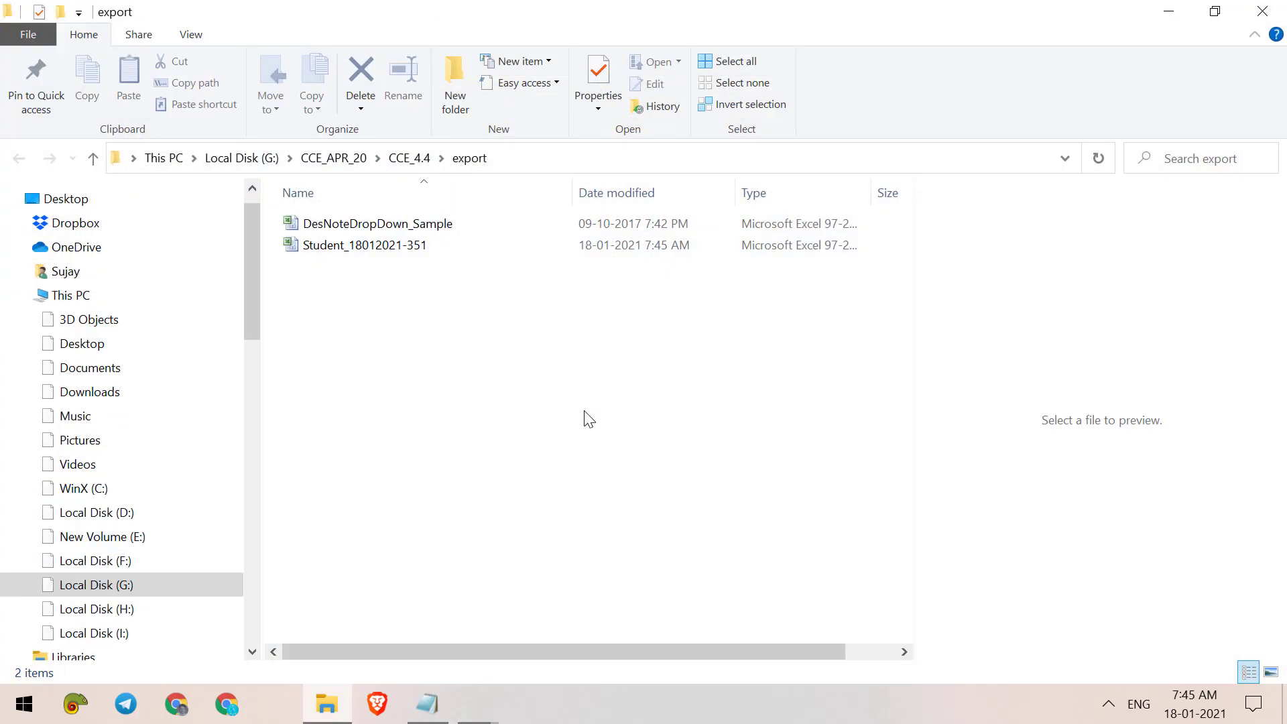
click(368, 250)
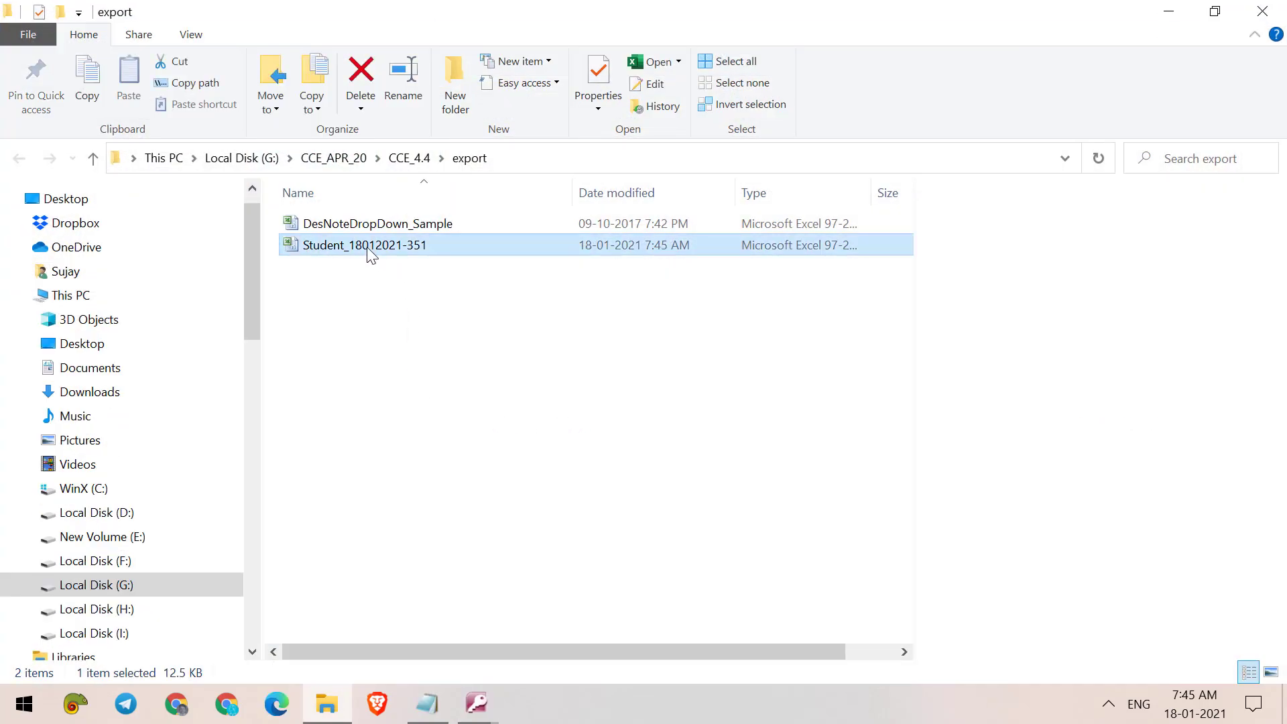
right_click(369, 254)
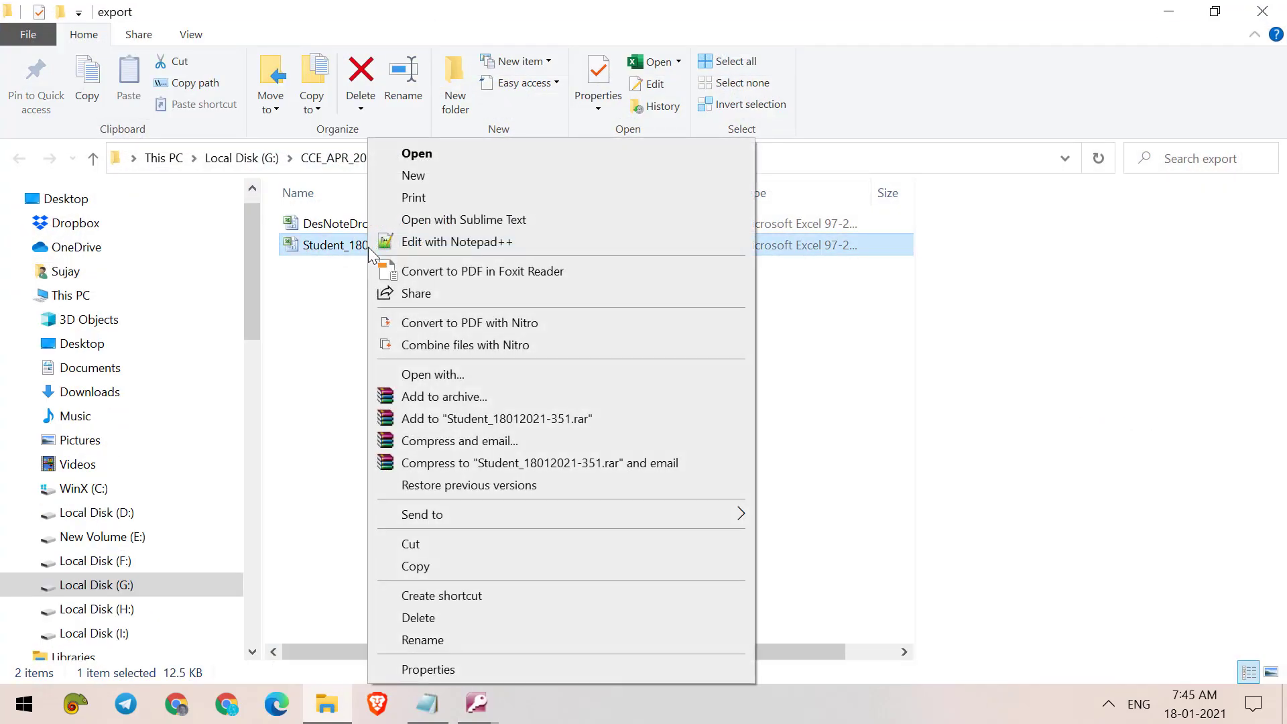
click(443, 565)
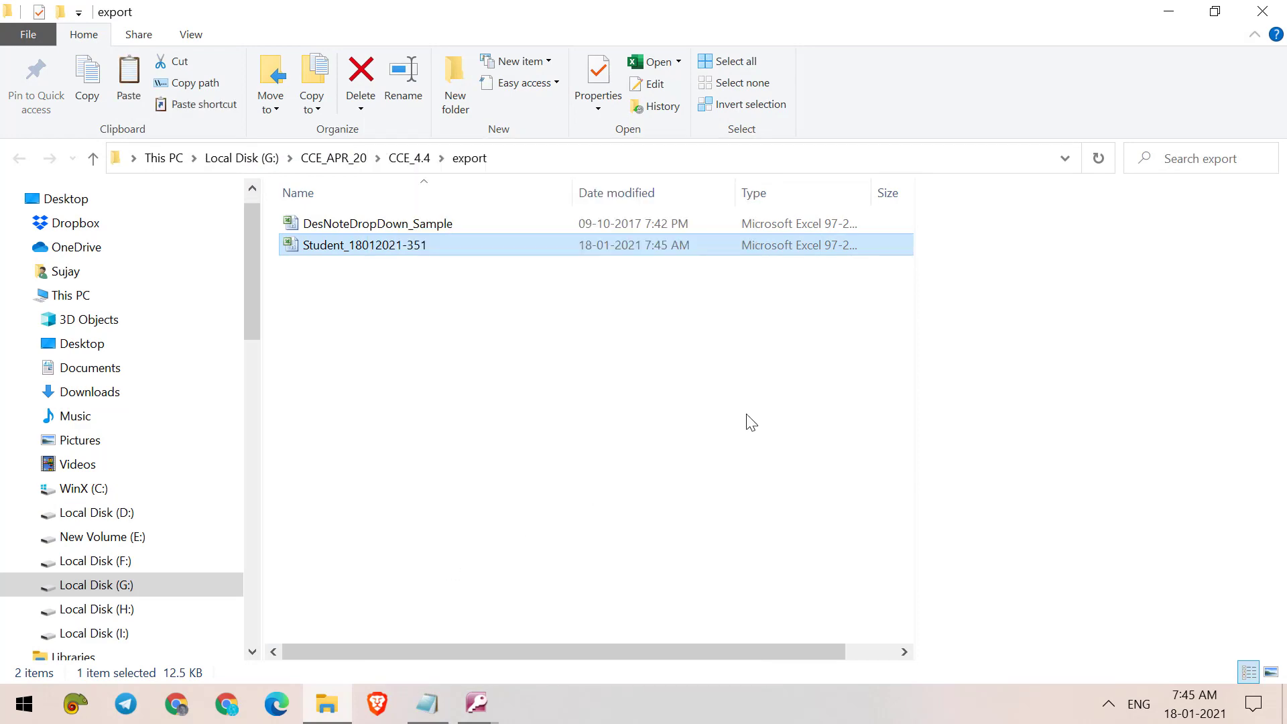
click(1263, 11)
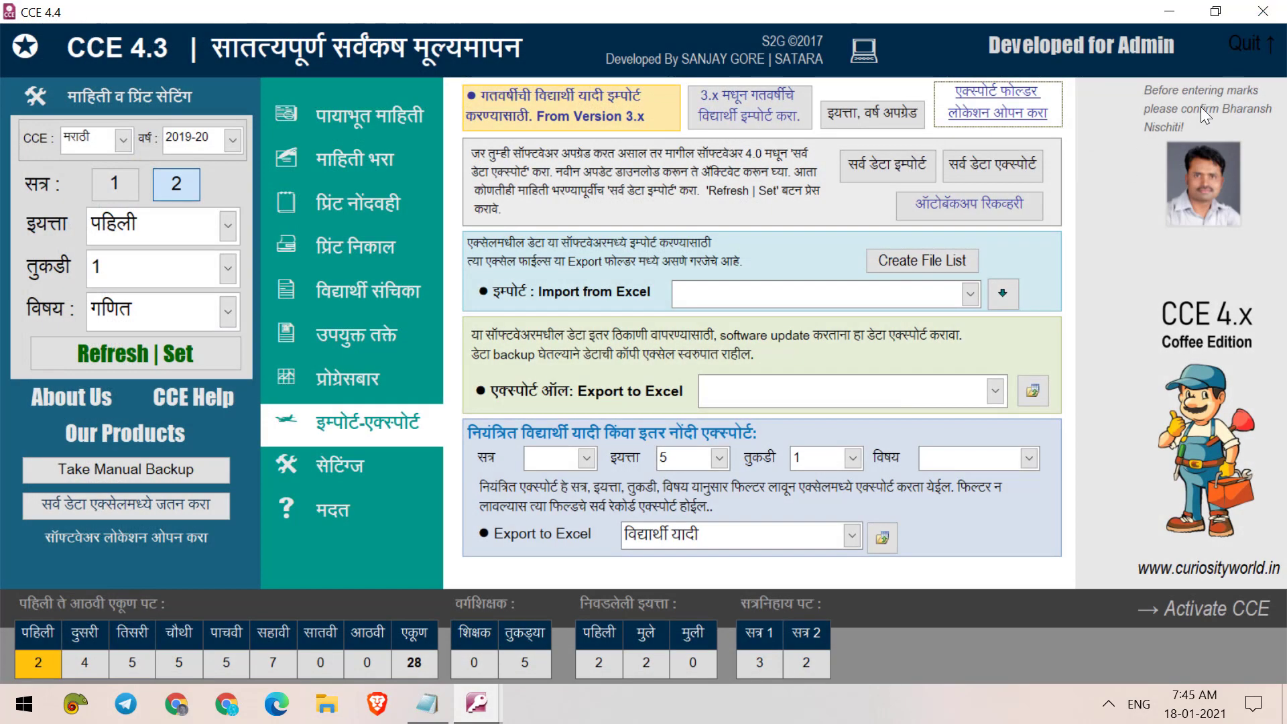
click(1269, 15)
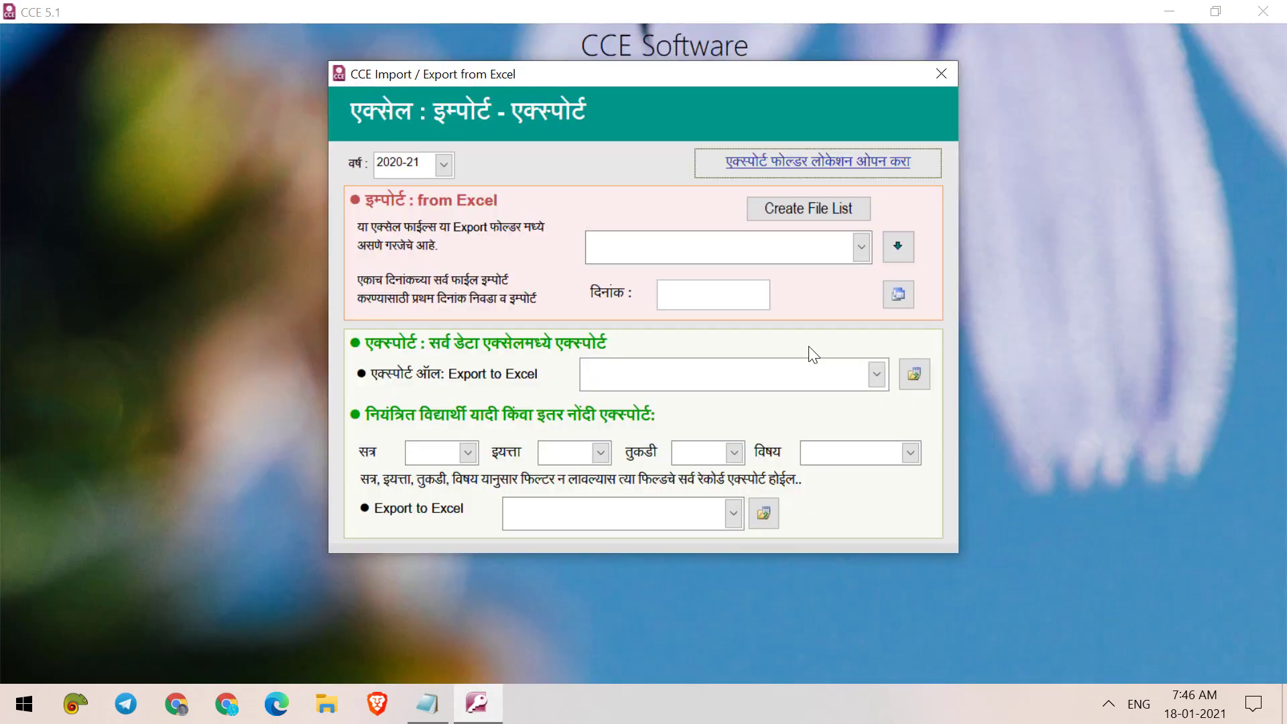
click(768, 164)
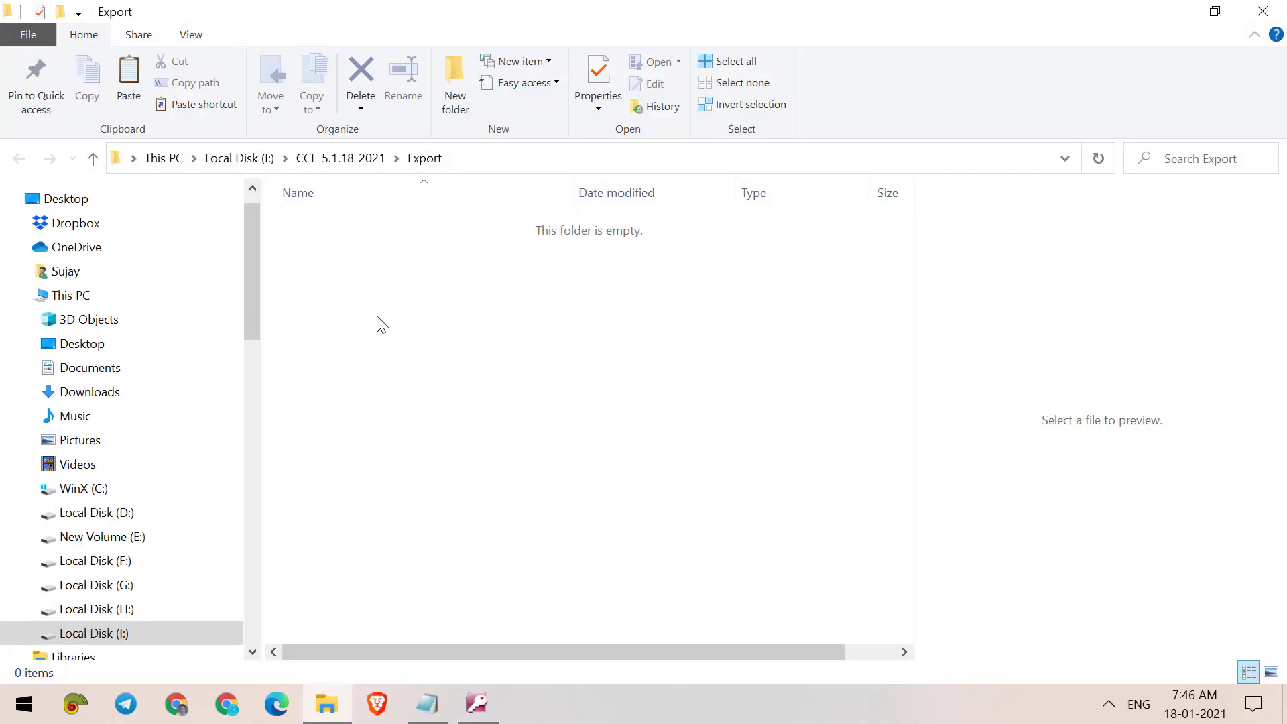
right_click(381, 324)
click(435, 455)
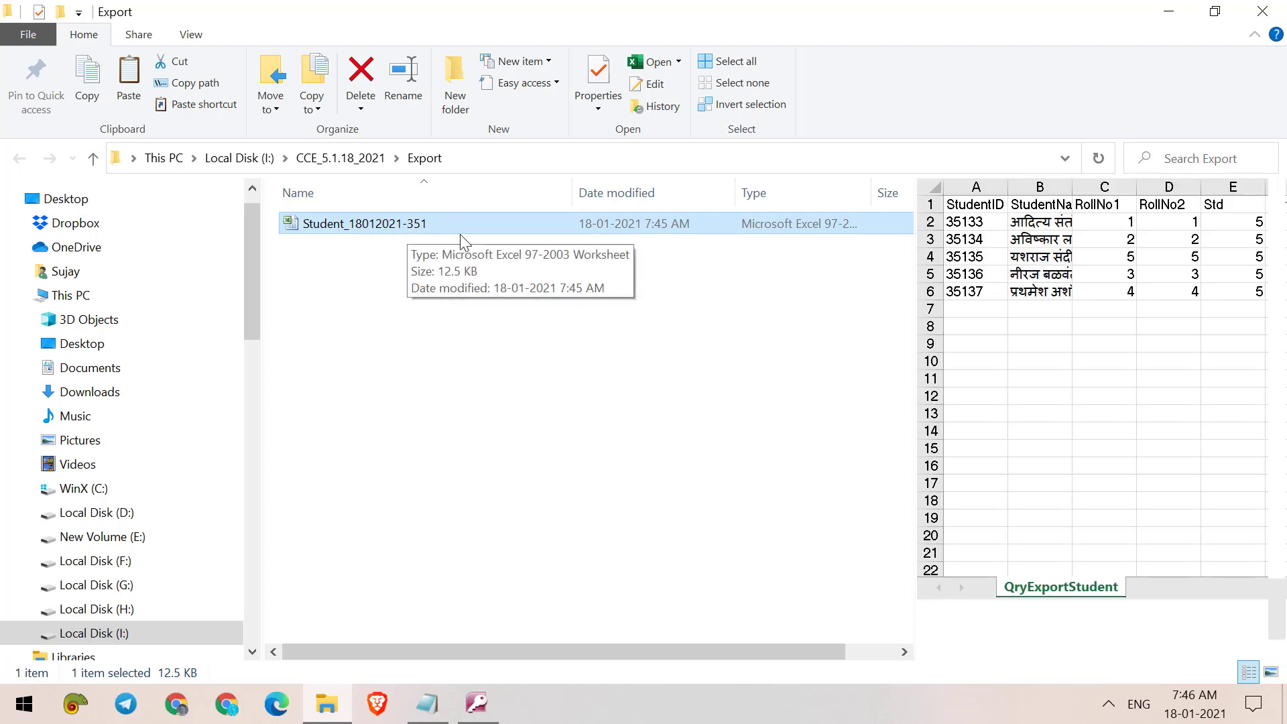
click(1272, 12)
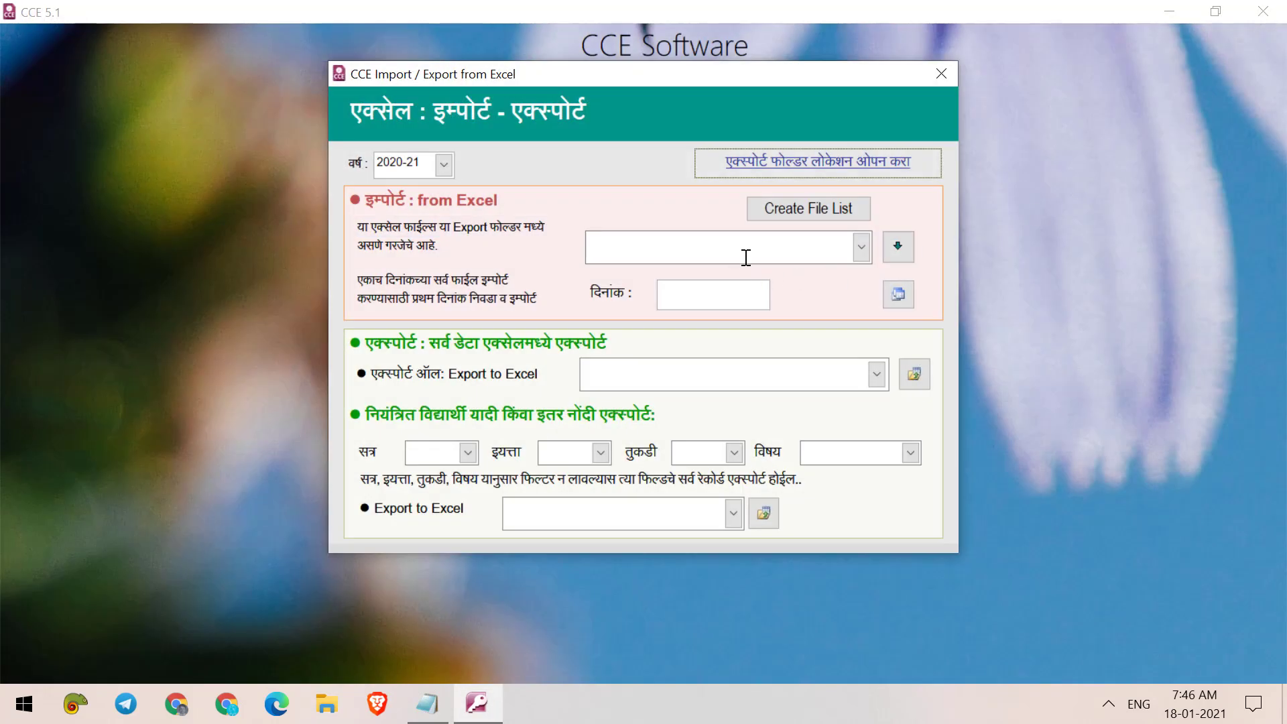
Build the import file list, import Student_18012021-351.xls for 2020-21 despite the append warning, and close the Excel import/export form.
click(799, 207)
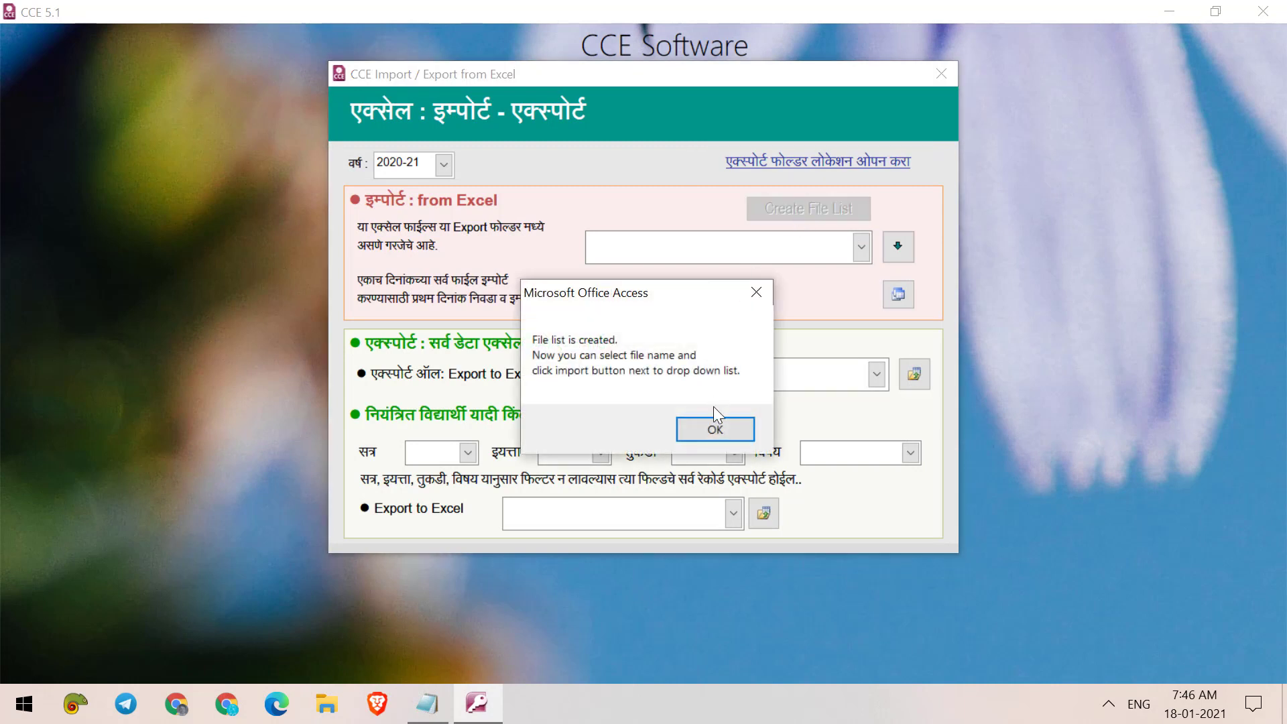
click(713, 429)
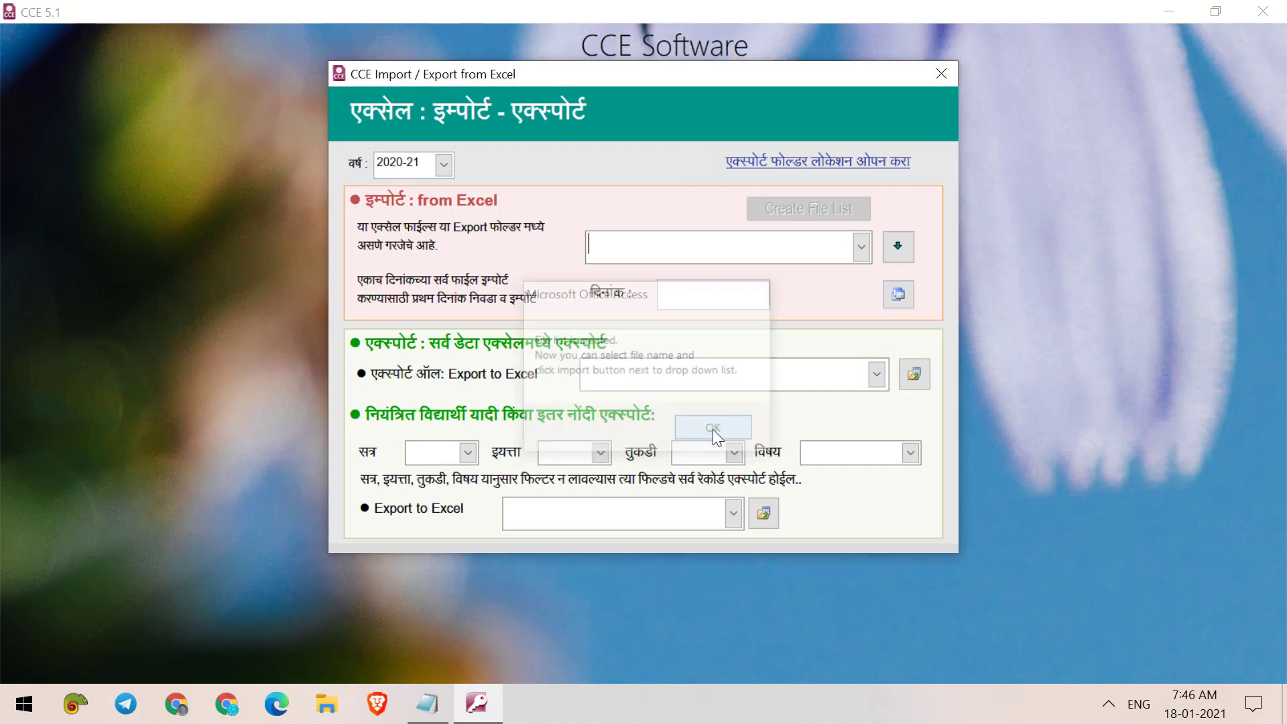
click(859, 244)
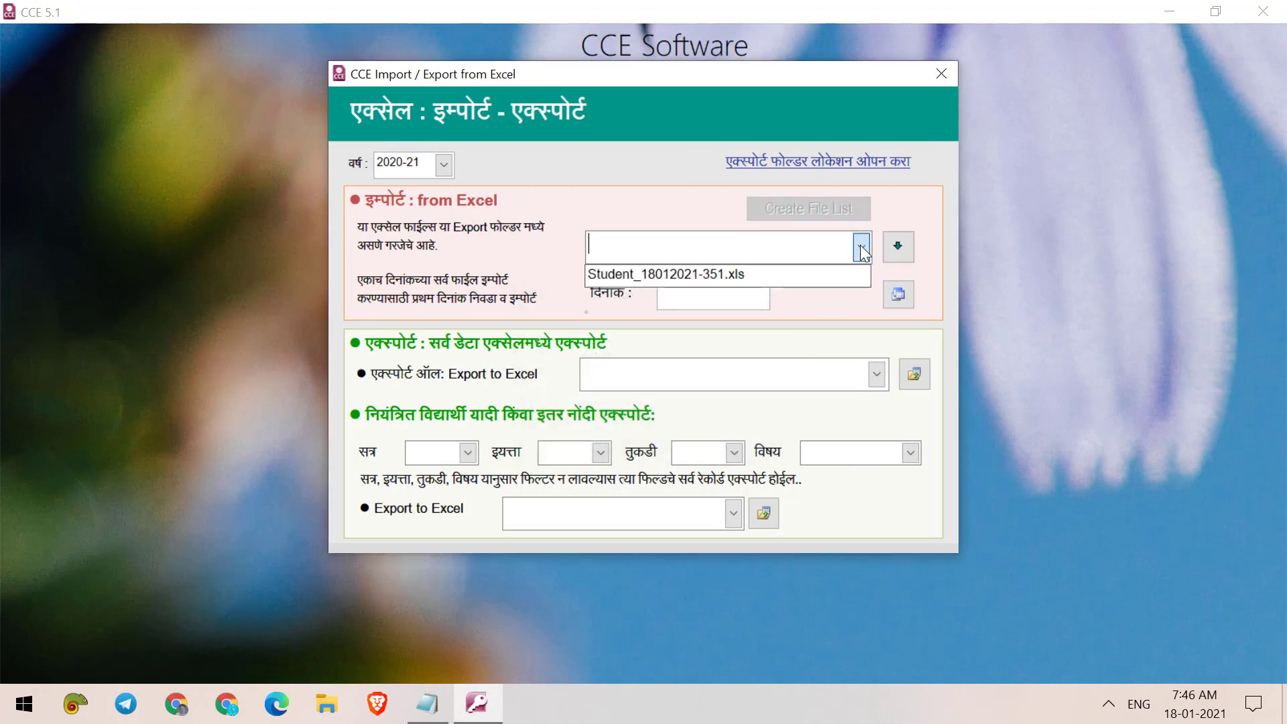
click(772, 277)
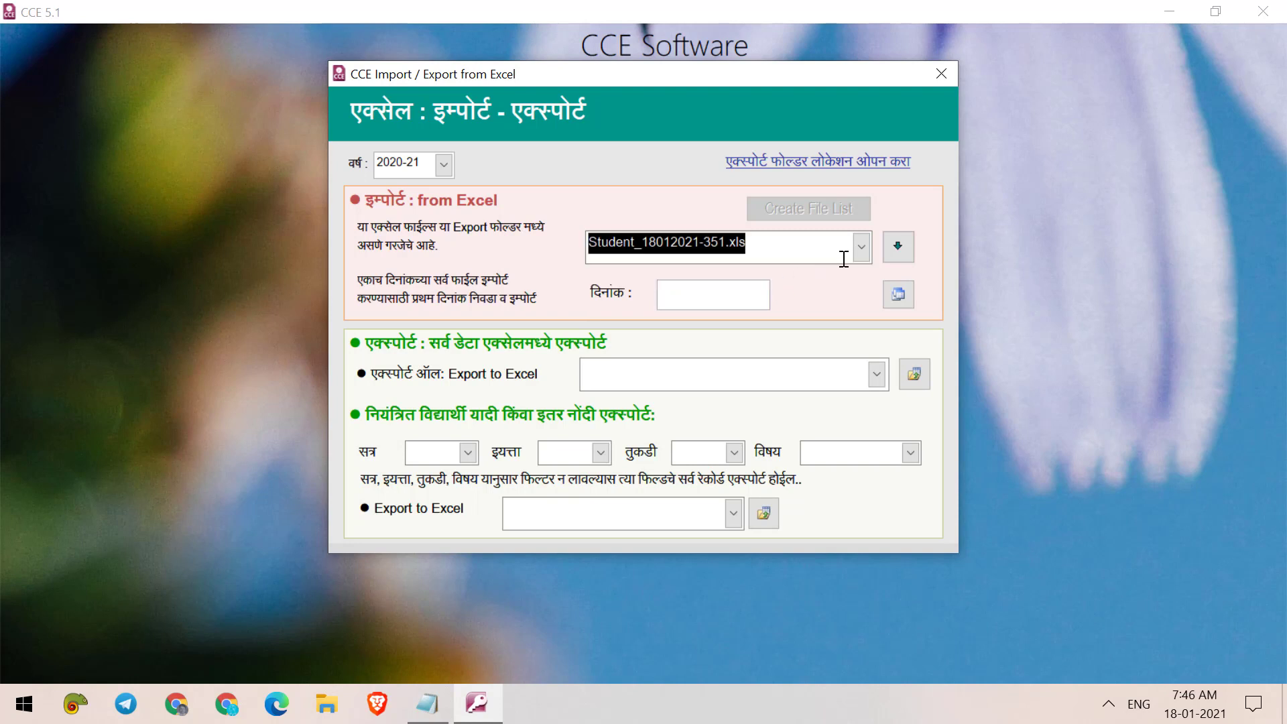
click(907, 246)
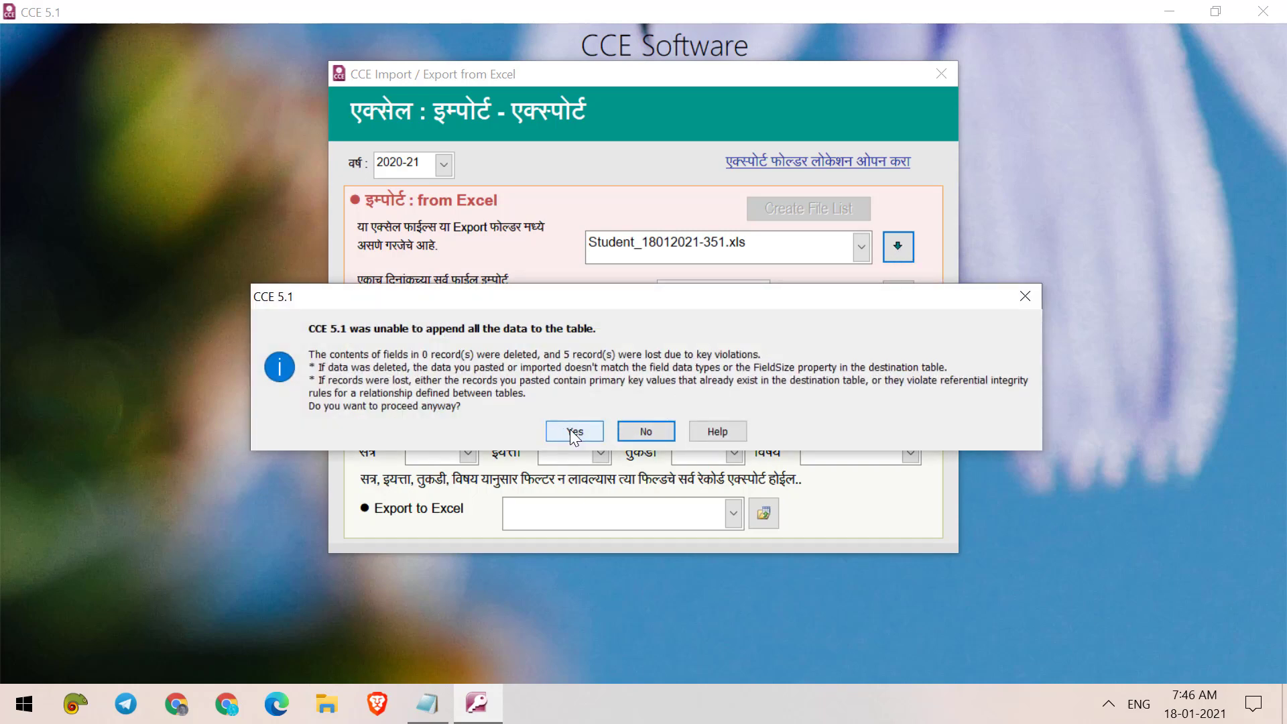
click(572, 432)
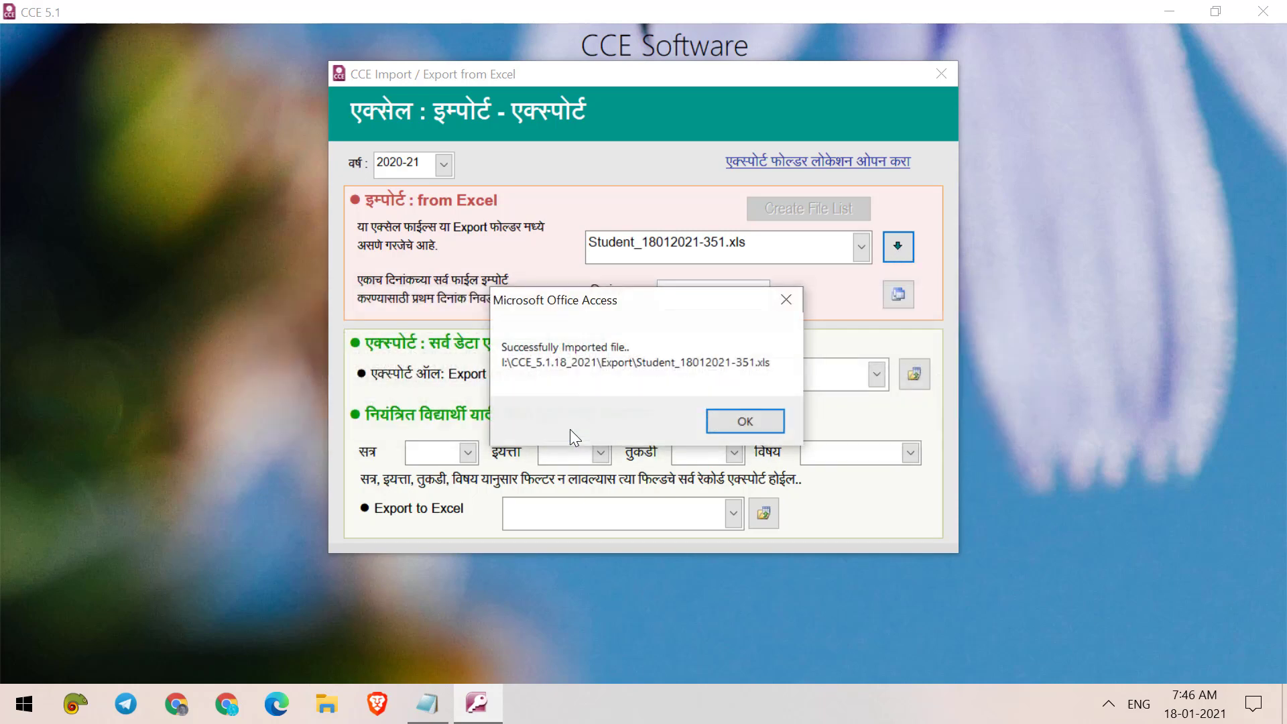
click(745, 421)
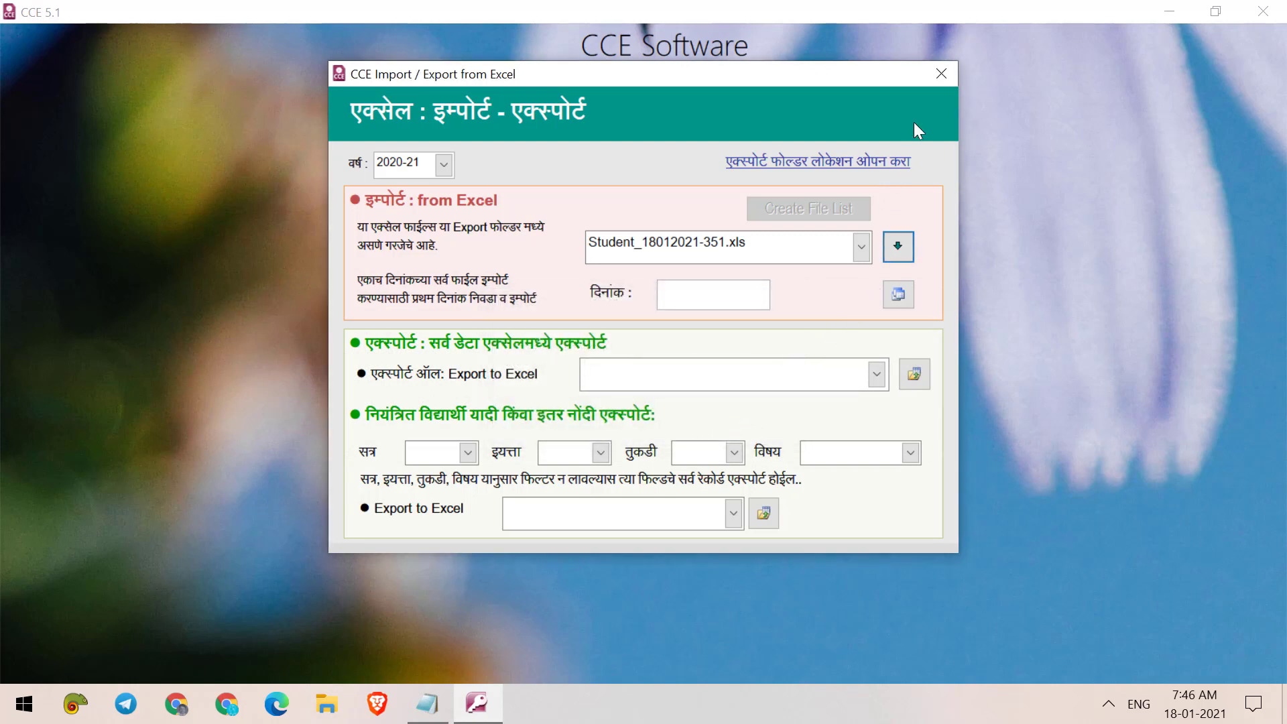
click(939, 77)
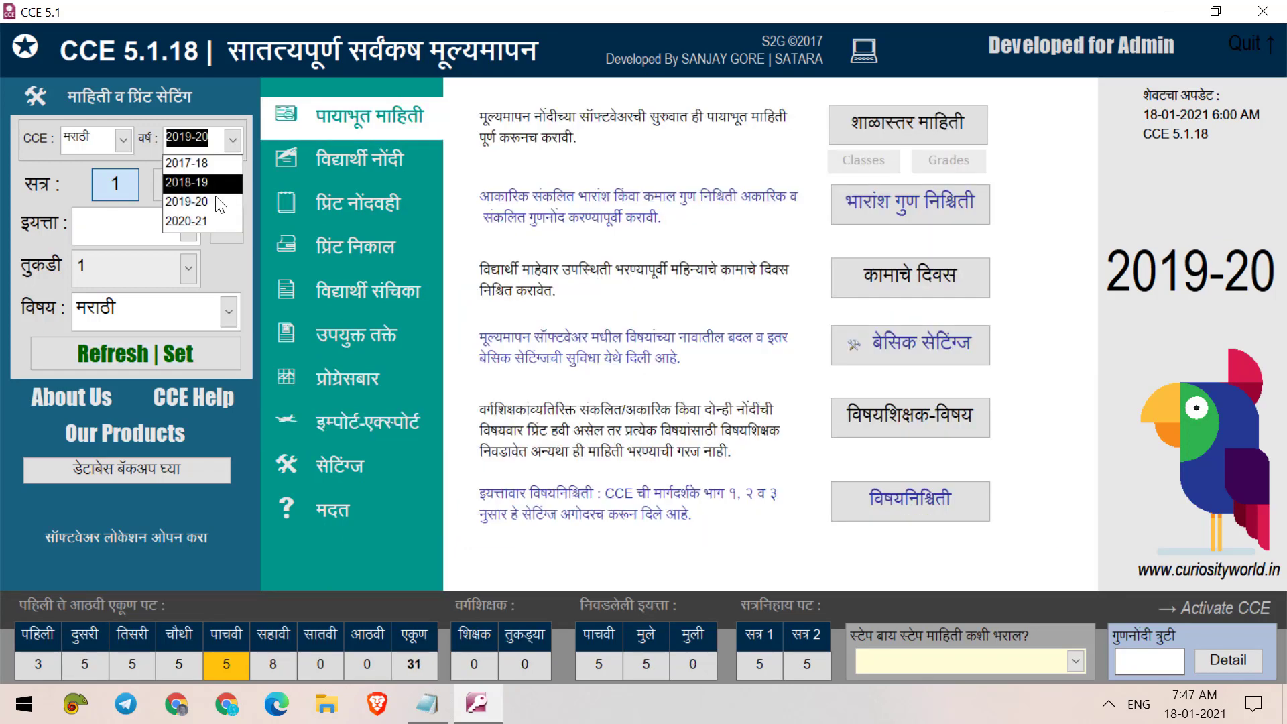
Open the class and year upgrade form and show the 2019-20 records for class पाचवी, division 1.
click(248, 253)
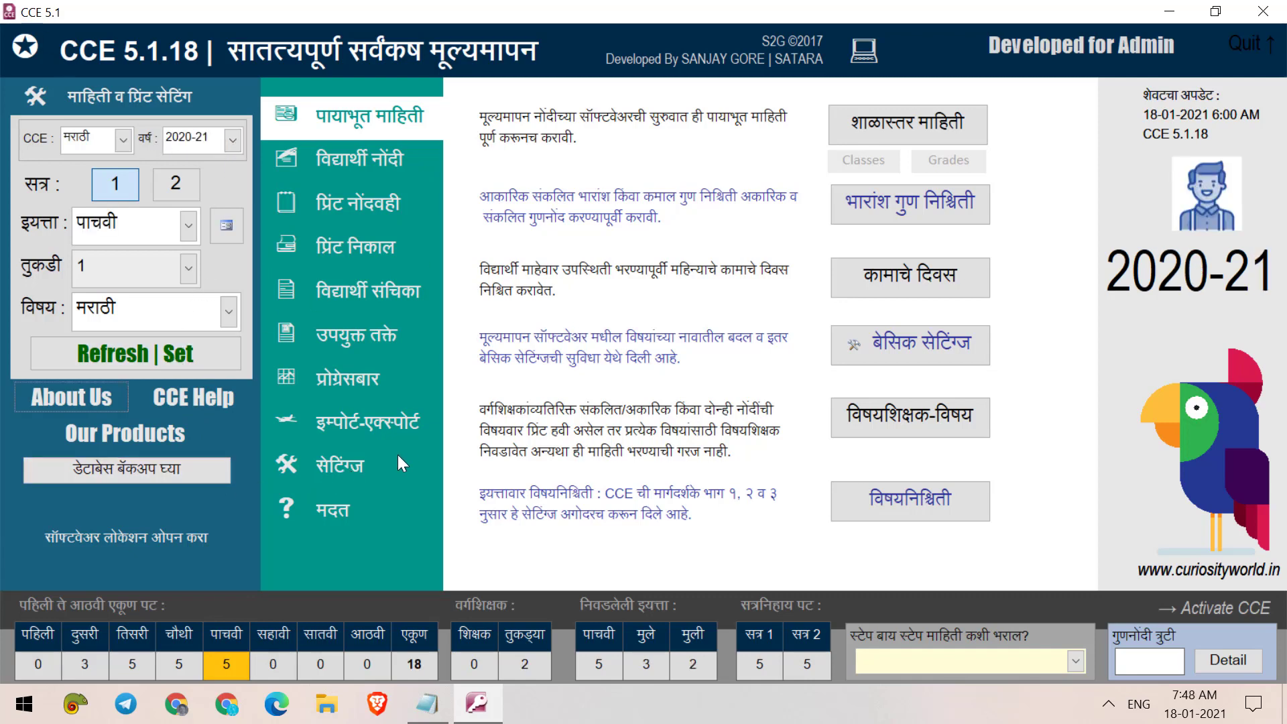
click(363, 424)
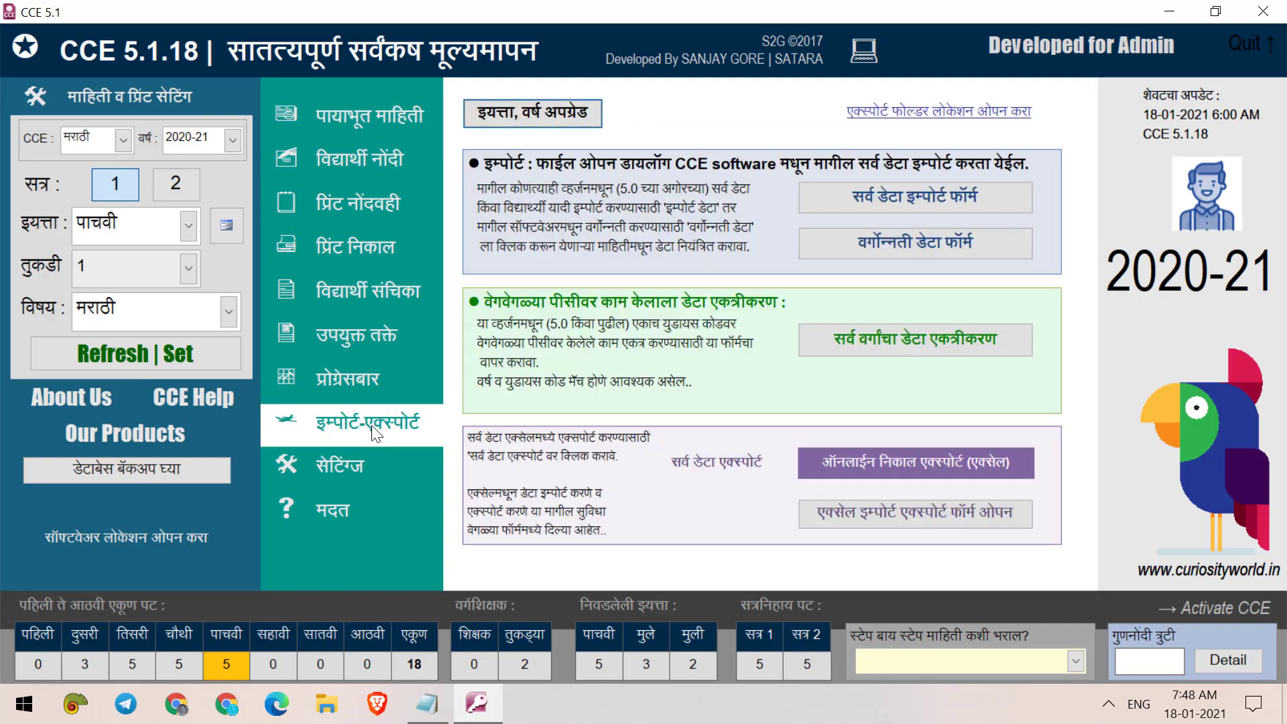
click(548, 118)
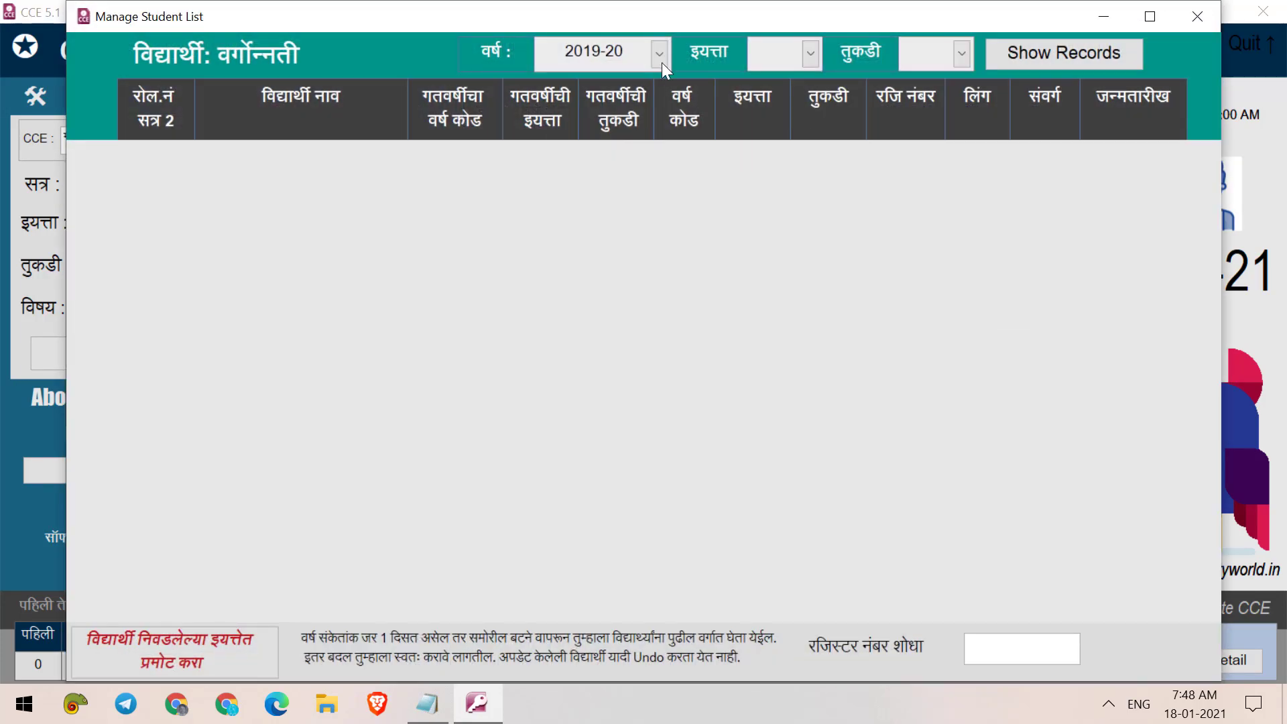
click(810, 52)
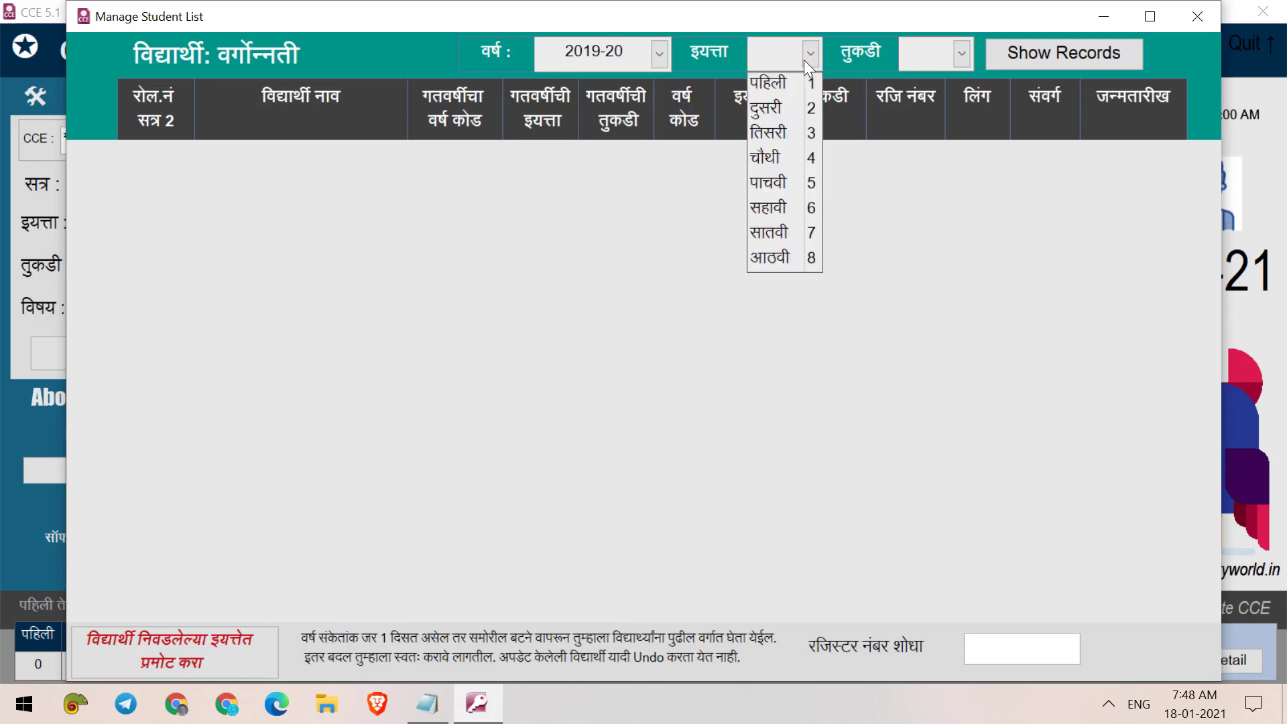
click(788, 180)
click(961, 52)
click(932, 81)
click(1043, 59)
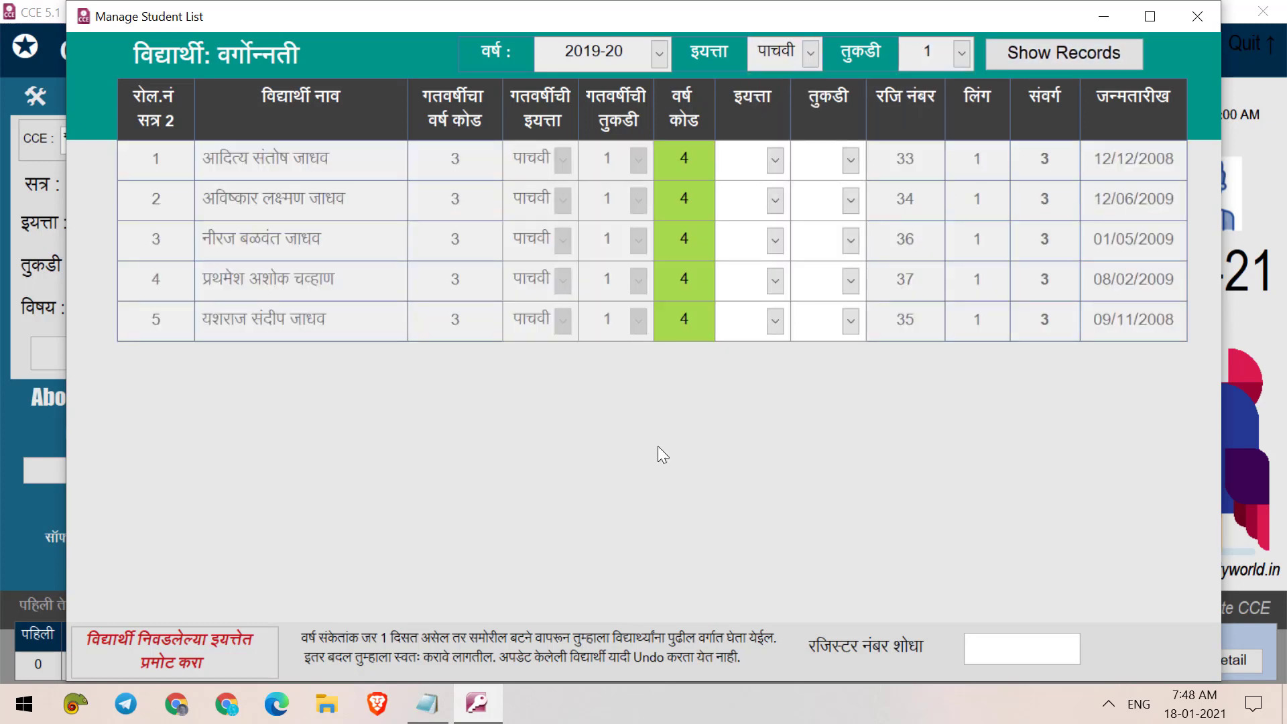
Set the new class to सहावी and the new division to 1 for the listed students.
click(776, 159)
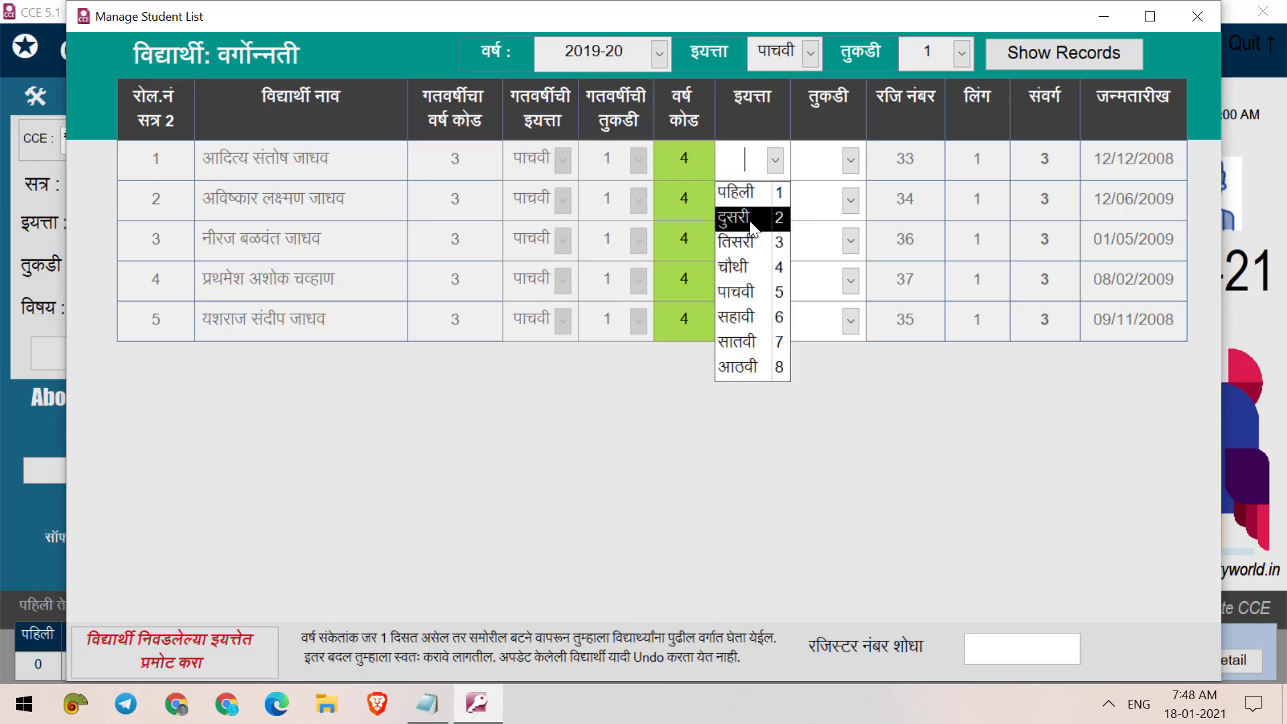
click(763, 317)
click(850, 160)
click(819, 195)
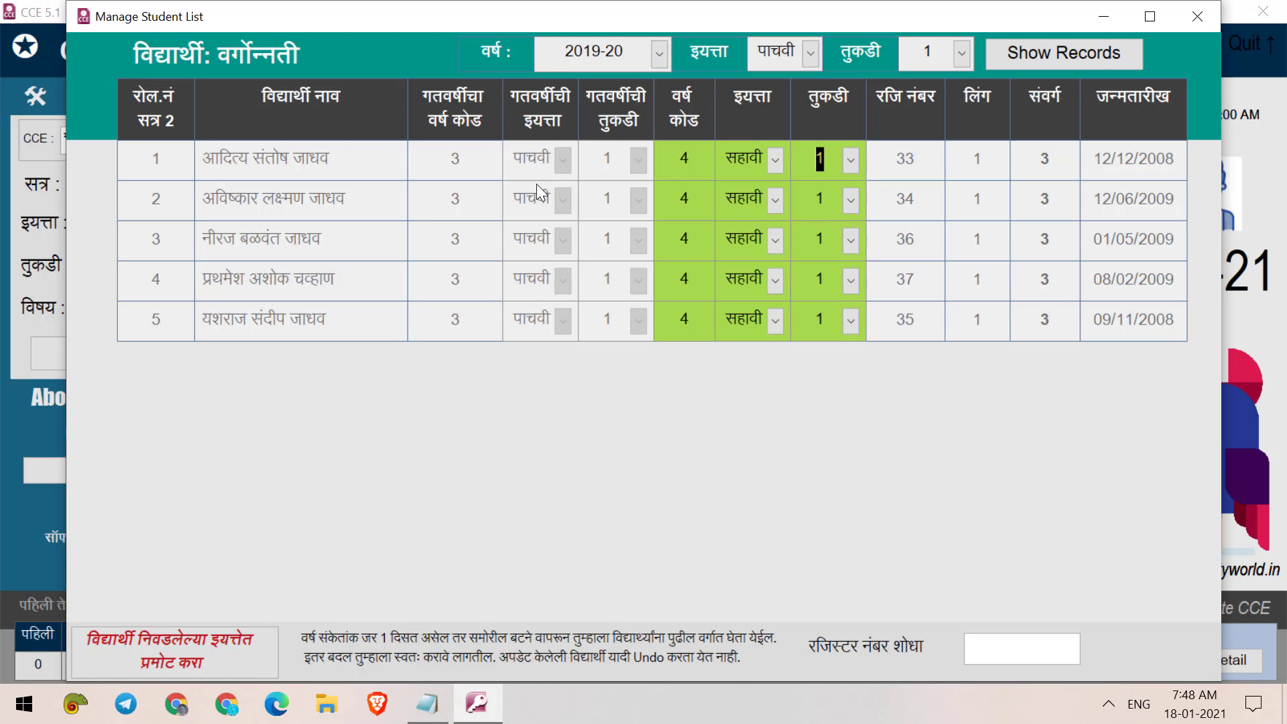
Promote the listed students from class 5 to class 6 for 2020-21 and refresh the main screen.
click(229, 647)
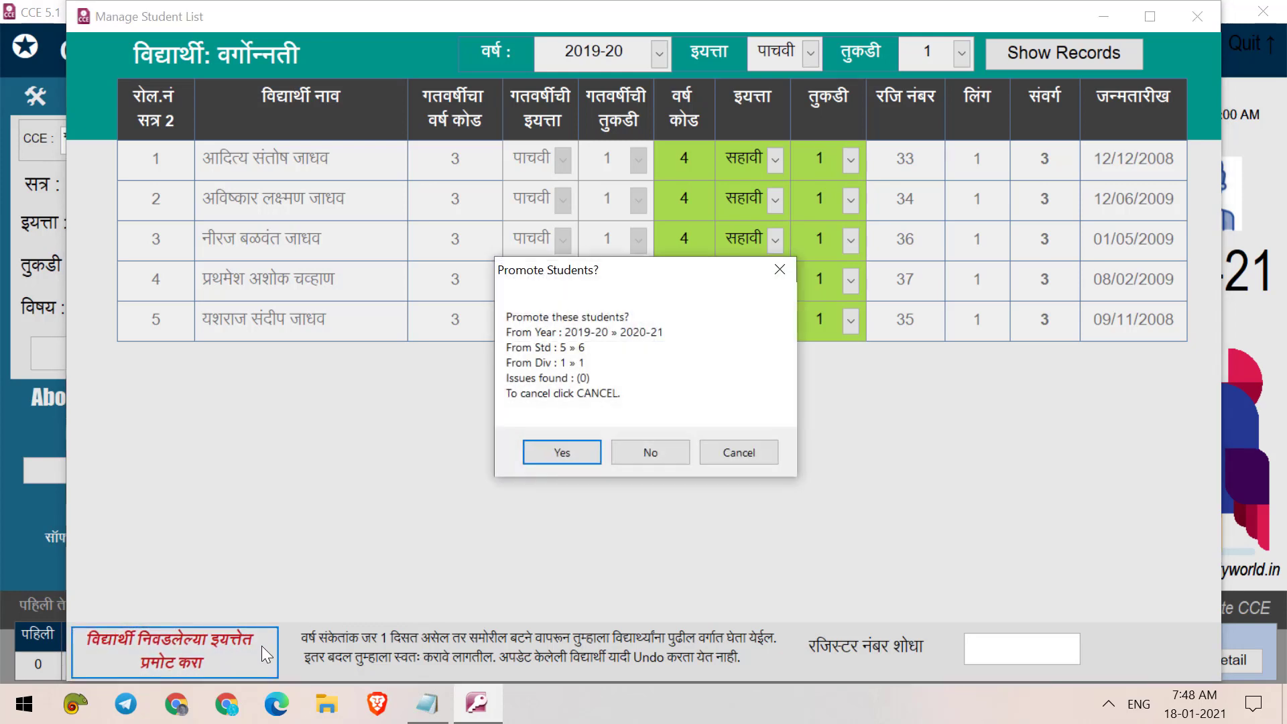
click(577, 451)
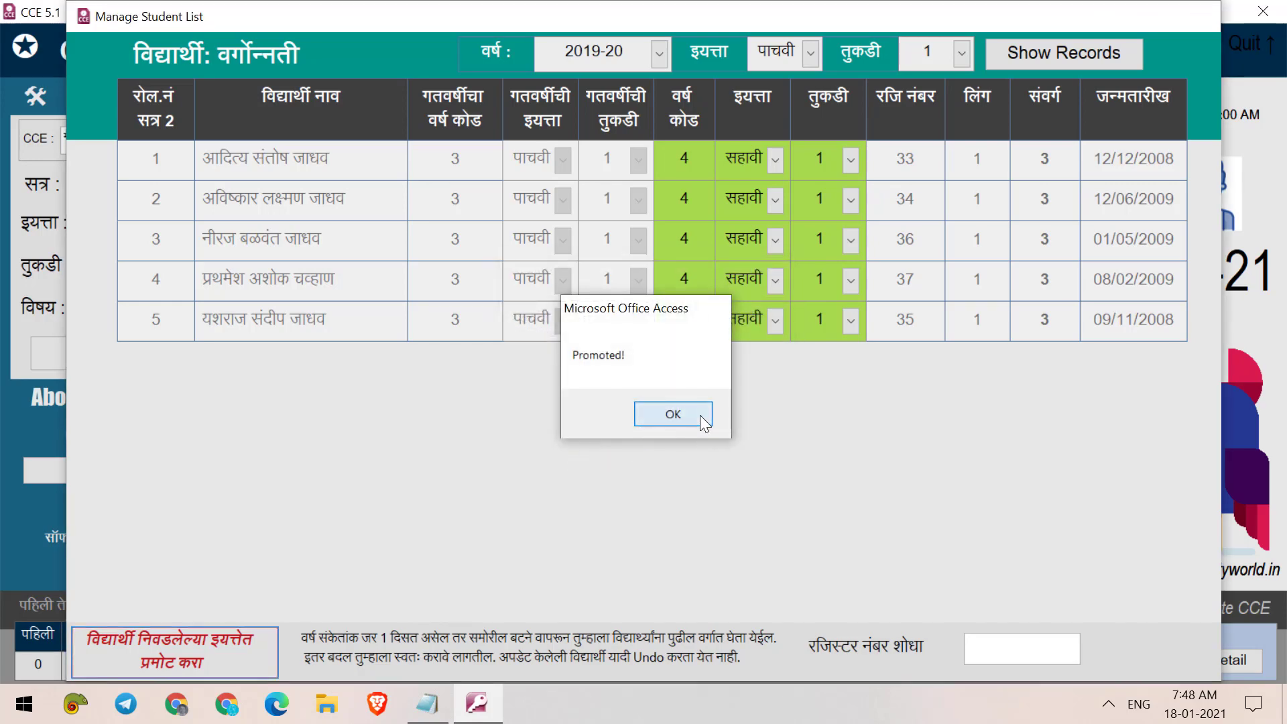
click(700, 415)
click(170, 356)
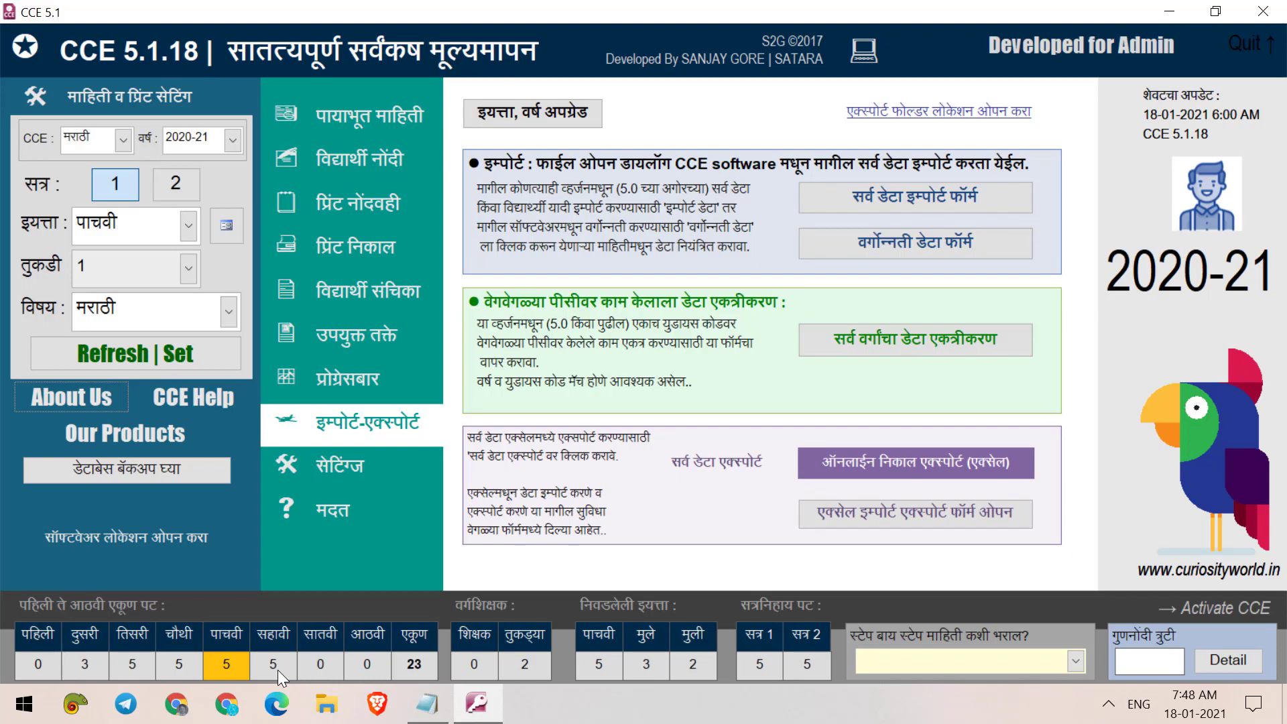
Open the class and division setup form for 2020-21.
click(232, 230)
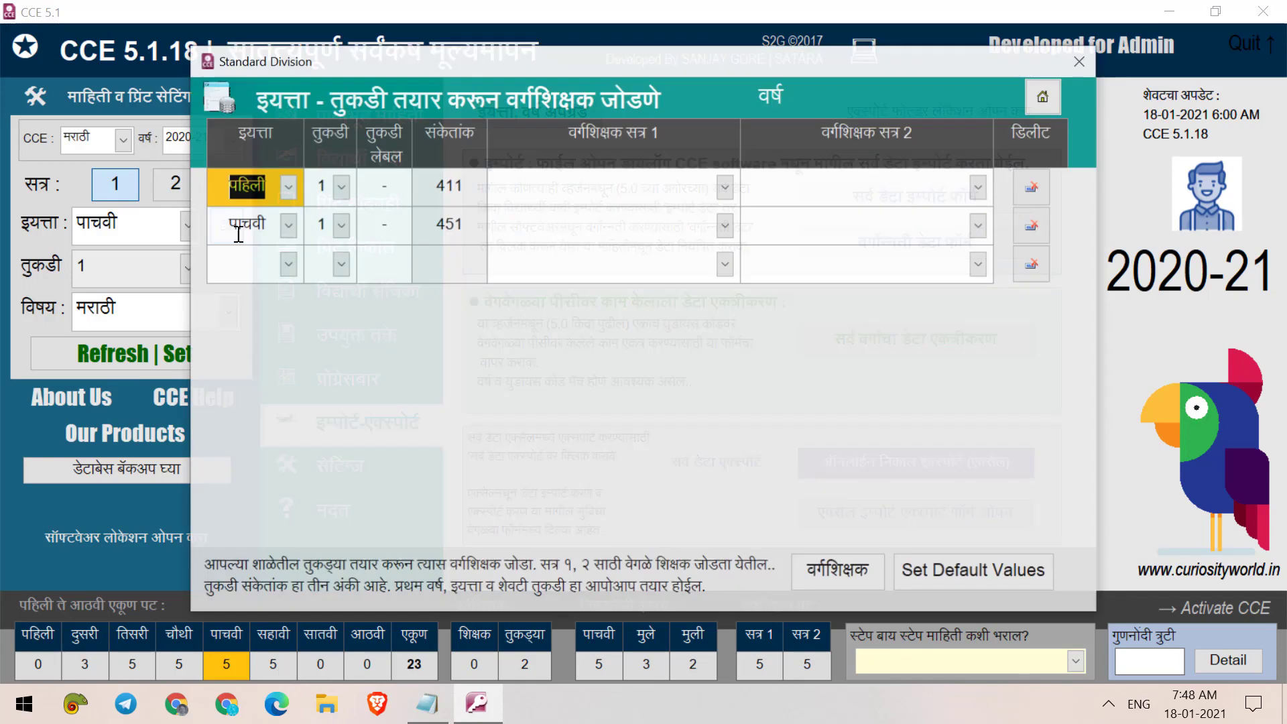